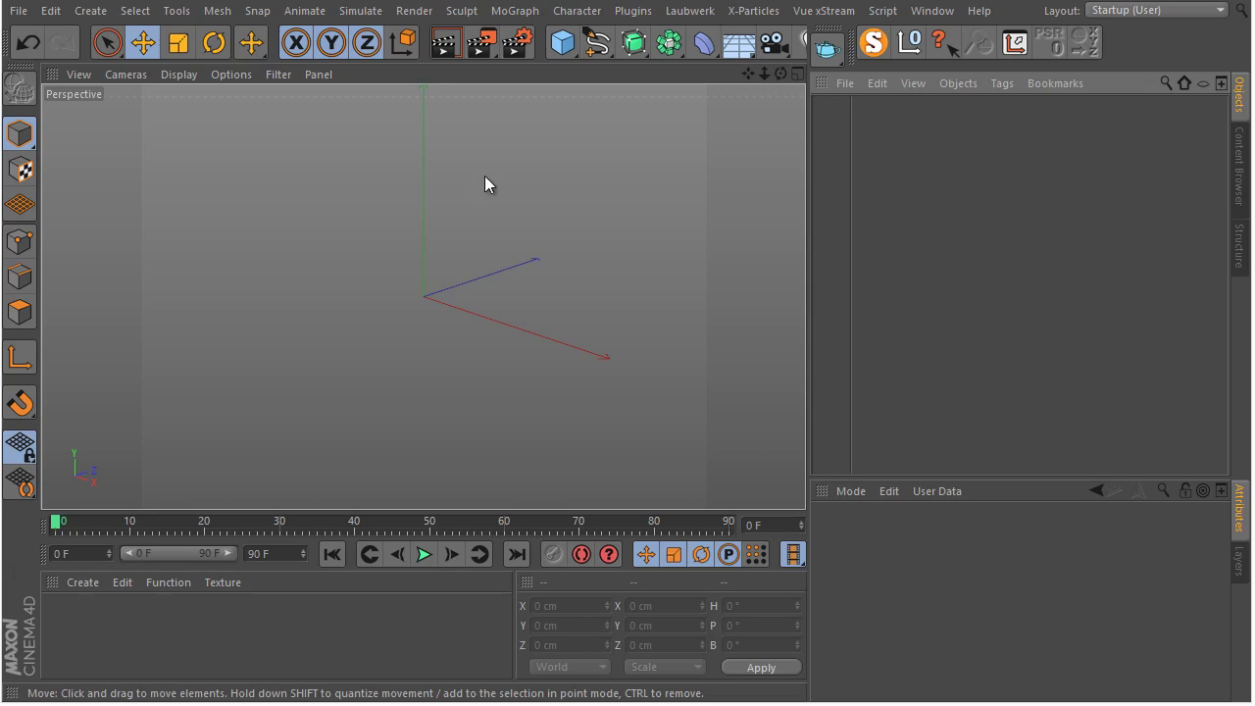
Step: Add a cube and size it 500 × 300 × 300 cm
left_click(560, 49)
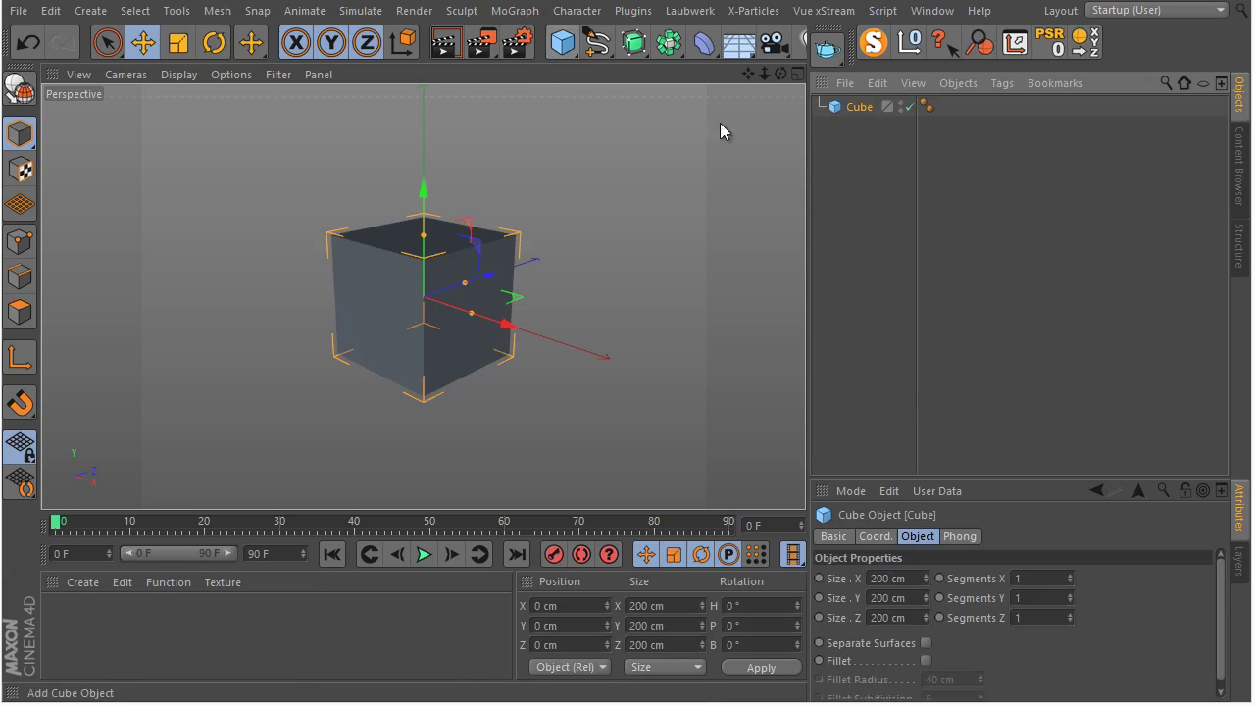
double_click(887, 579)
type("500")
key("Tab")
type("300")
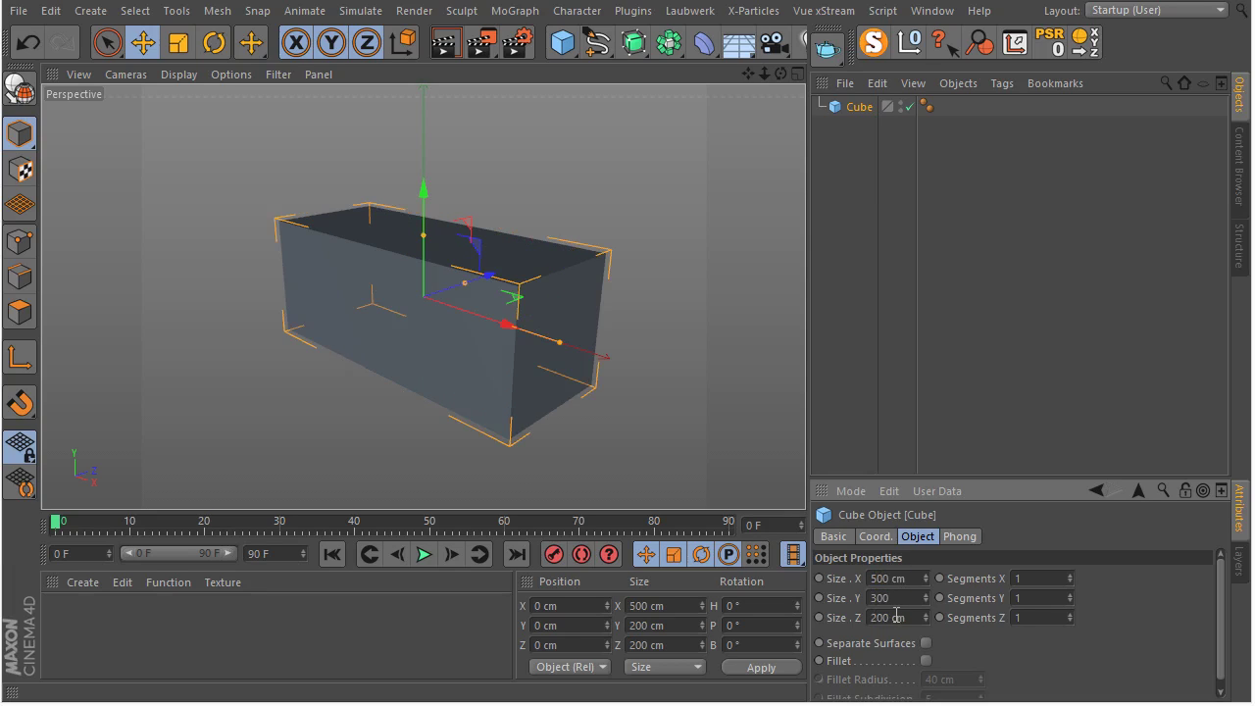
key("Tab")
type("300")
key("Return")
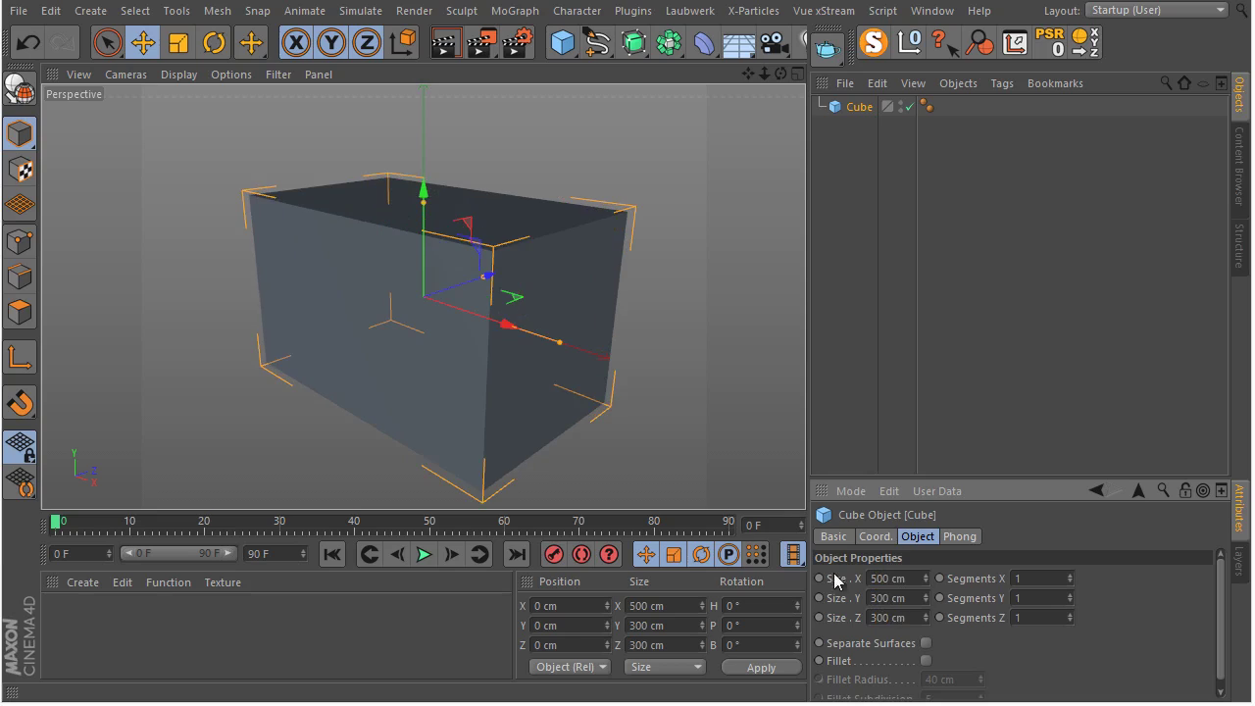
Step: Give the cube 2 segments on each of X, Y and Z
double_click(1030, 578)
type("22")
key("Tab")
type("2")
key("Return")
left_click_drag(415, 368, 499, 360, "alt")
Step: Make the cube editable and move its axis to the base at -100% Y
key("c")
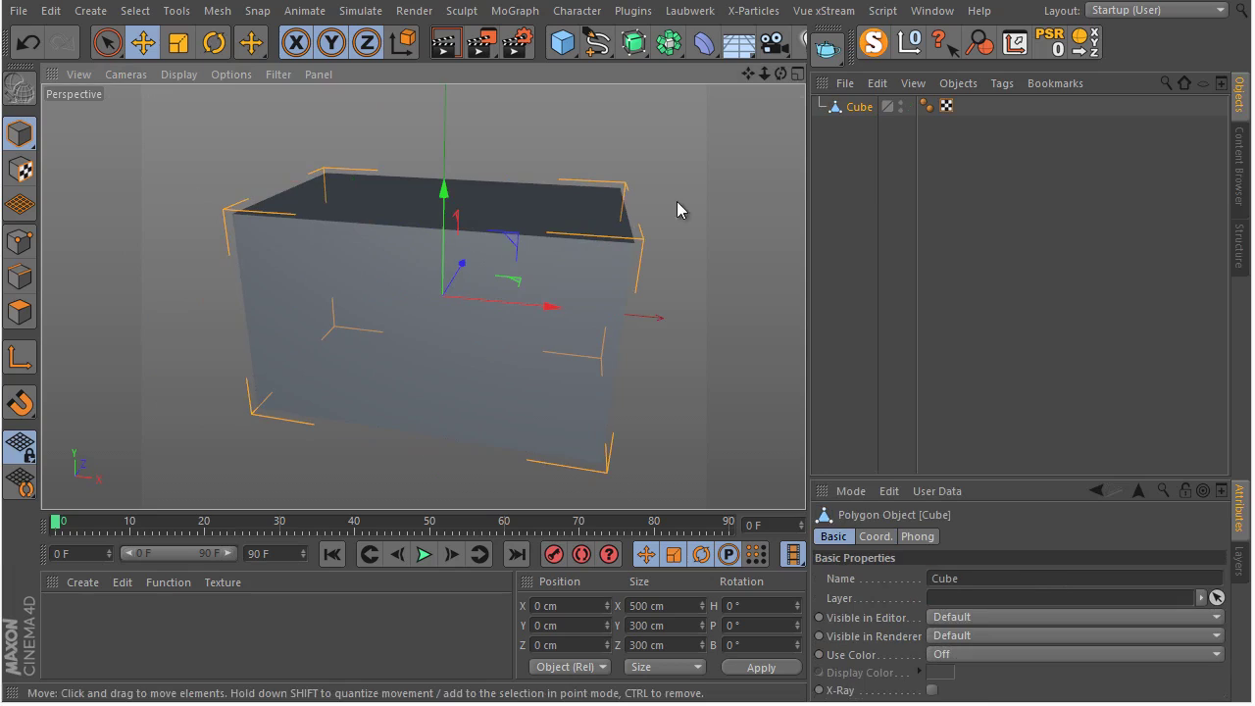
left_click(1015, 42)
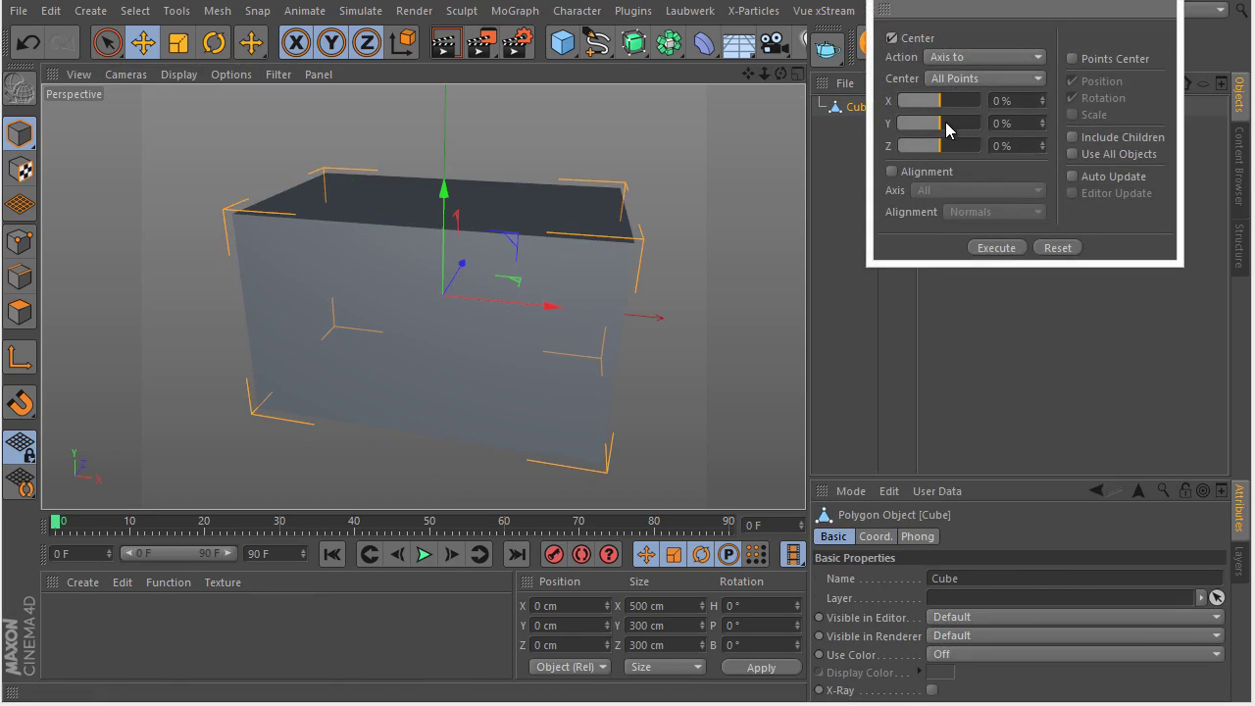
left_click_drag(941, 125, 901, 125)
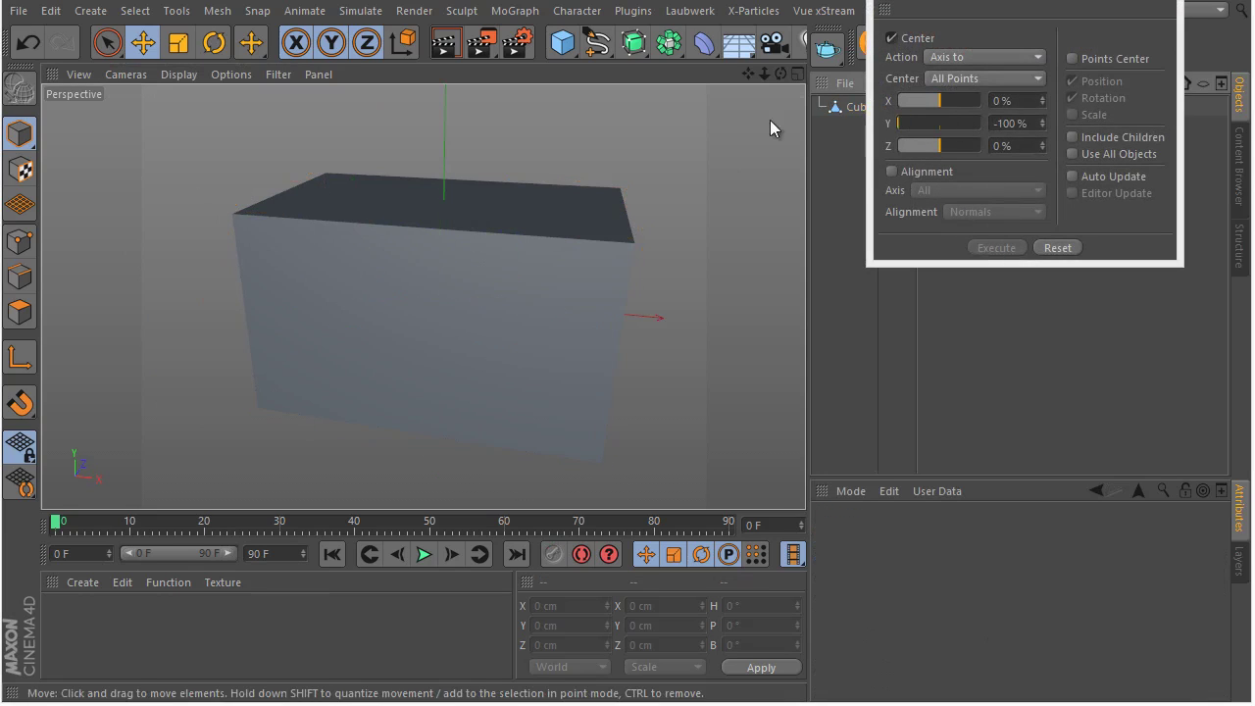
left_click(863, 108)
left_click(867, 108)
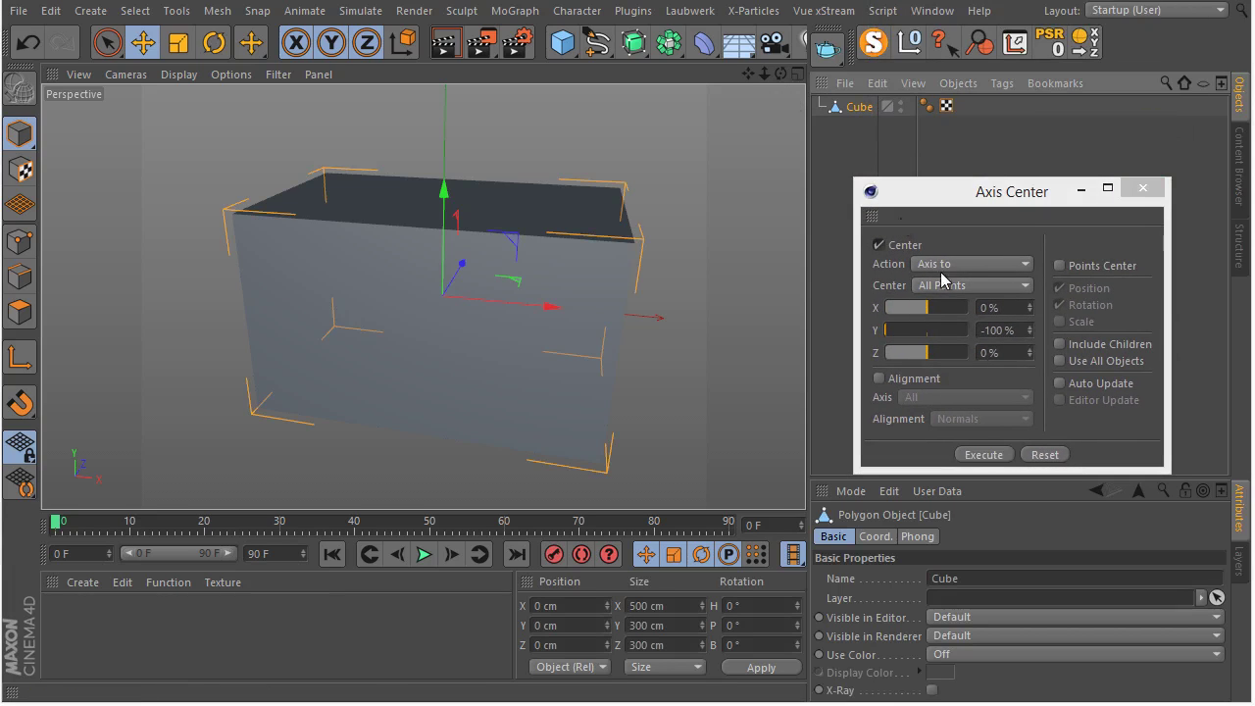
left_click(963, 456)
left_click(1142, 187)
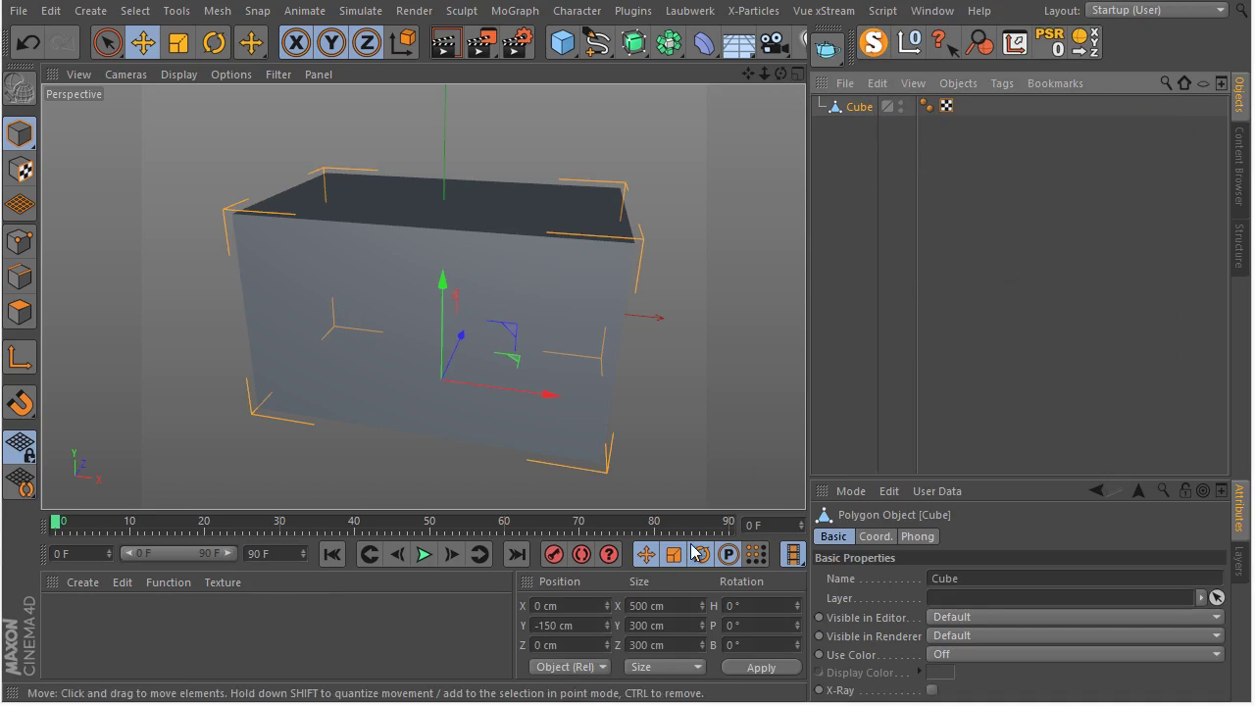
Step: Set the cube's Y position to 0 and show Gouraud Shading (Lines)
left_click(572, 626)
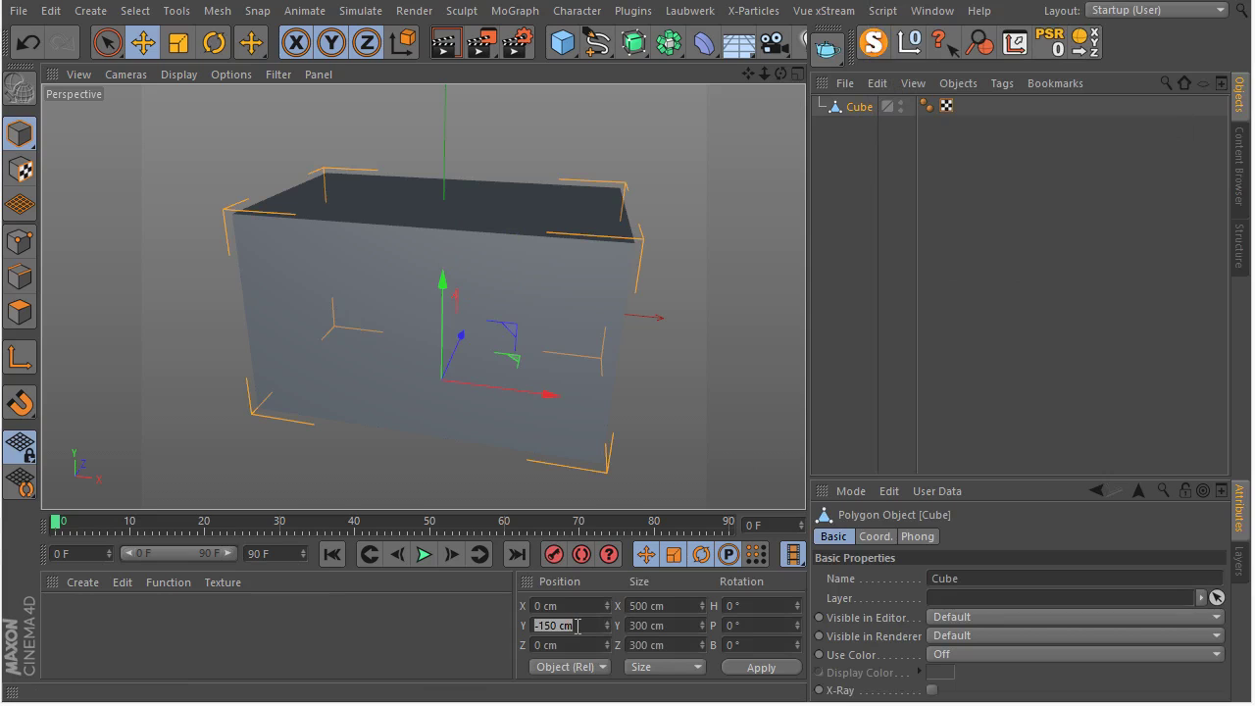
type("0")
key("Return")
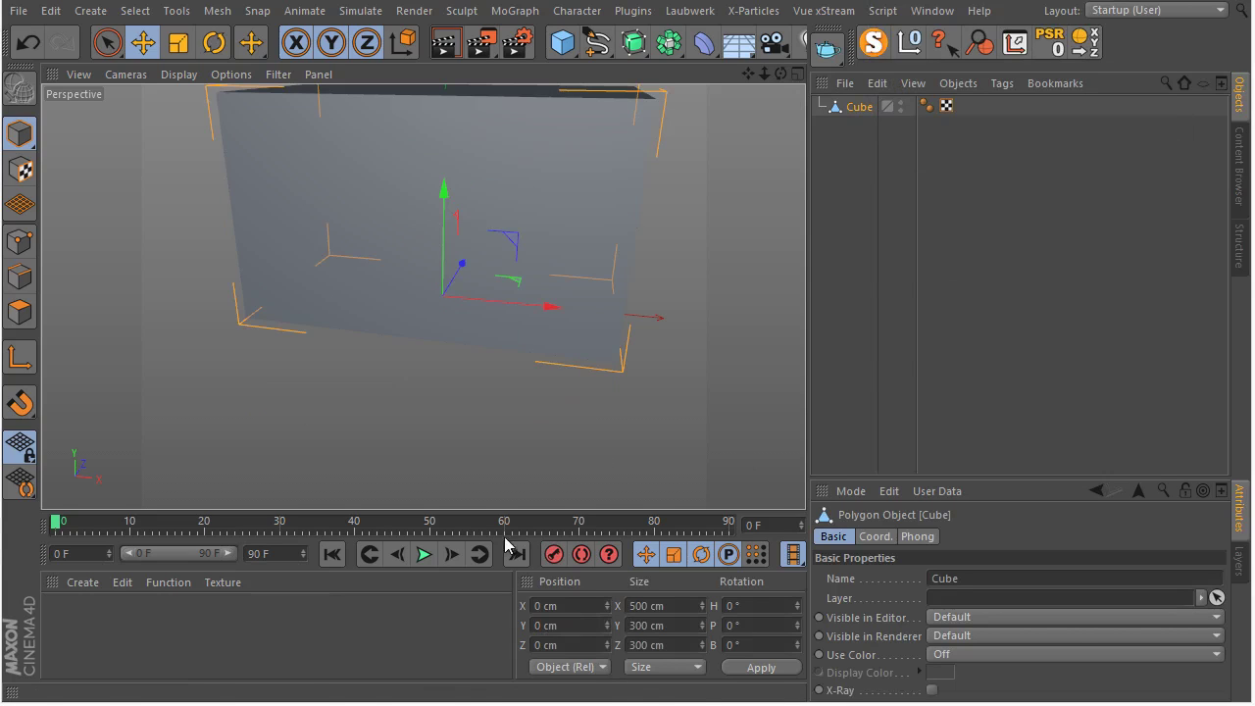
mouse_move(408, 216)
left_mouse_down("alt")
mouse_move(451, 279)
mouse_move(477, 264)
mouse_move(435, 311)
mouse_move(367, 283)
mouse_move(447, 355)
mouse_move(533, 273)
mouse_move(434, 274)
mouse_move(512, 235)
mouse_move(366, 334)
mouse_move(438, 218)
mouse_move(471, 246)
mouse_move(465, 211)
left_mouse_up("alt")
key("n")
key("b")
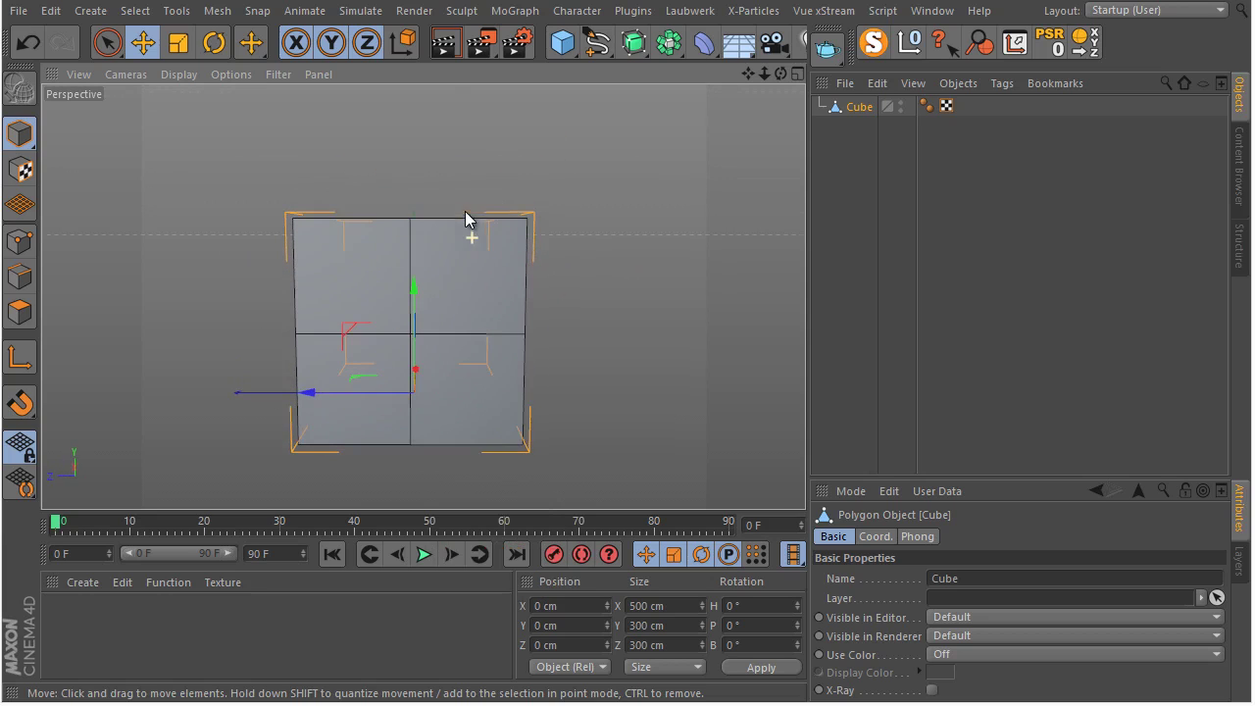
Step: Switch to Polygon mode and maximize the side view centred on the cube
left_click(19, 312)
middle_click(488, 353)
middle_click(328, 391)
scroll(373, 299, "down", 1)
middle_click_drag(412, 244, 429, 300, "alt")
scroll(428, 300, "up", 3)
Step: Use Rectangle Selection with Tolerant enabled and Only Visible turned off
left_click_drag(121, 50, 201, 104)
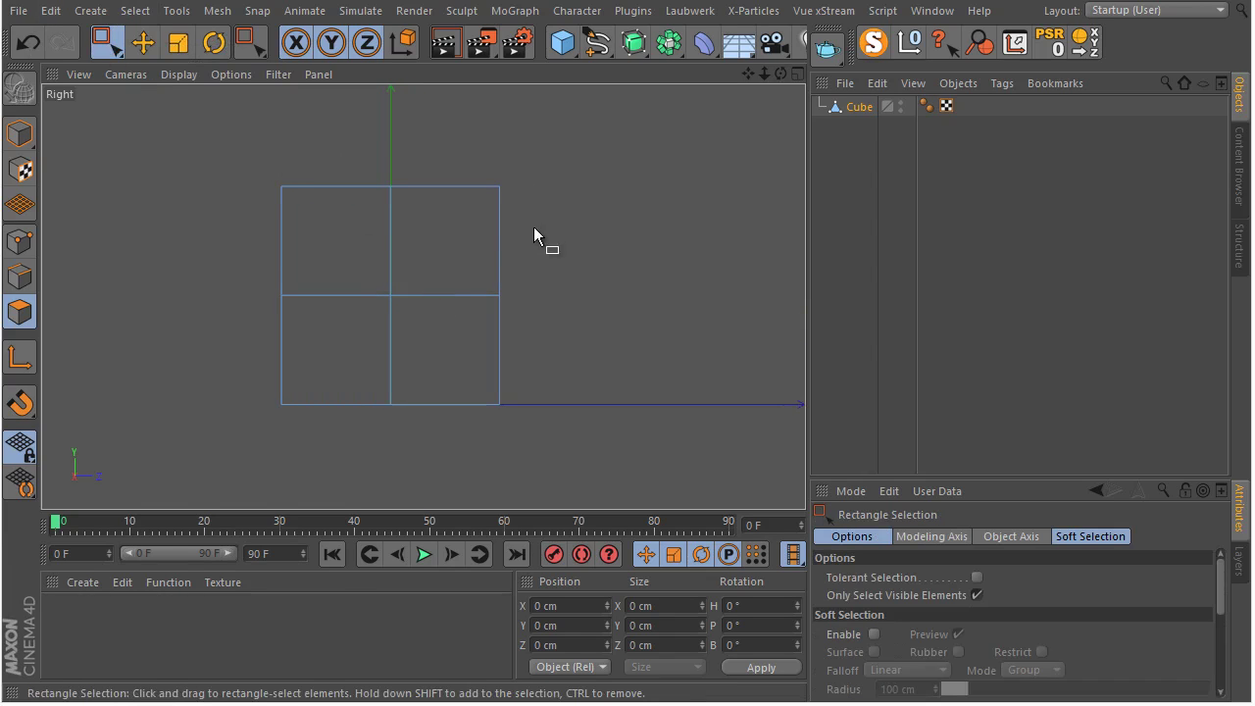
left_click_drag(548, 223, 340, 342)
left_click(858, 108)
left_click_drag(566, 223, 359, 334)
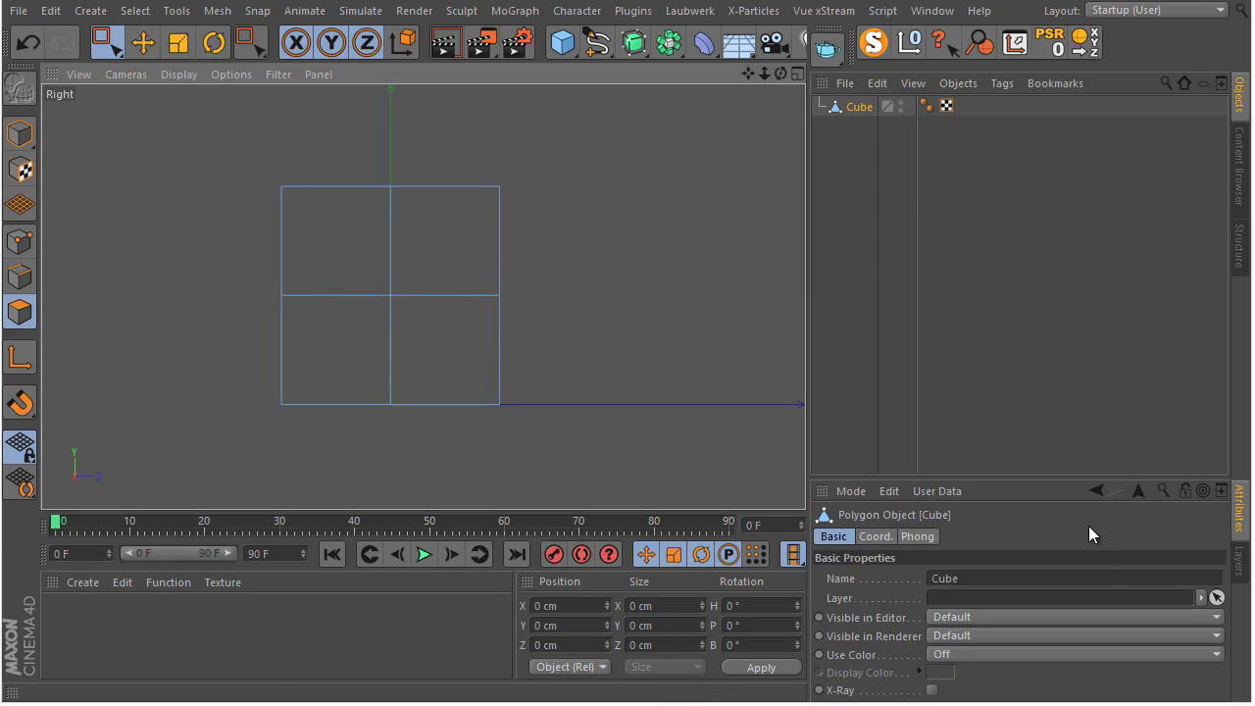
left_click(106, 43)
left_click(977, 578)
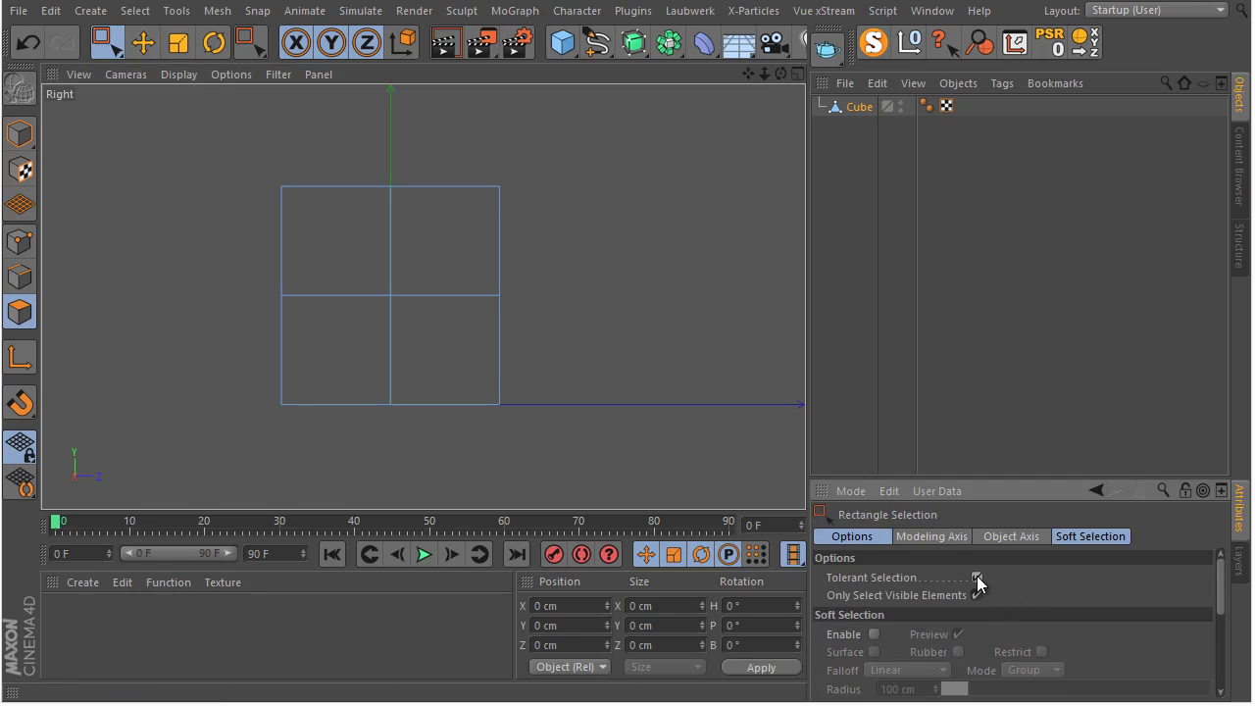
left_click(977, 595)
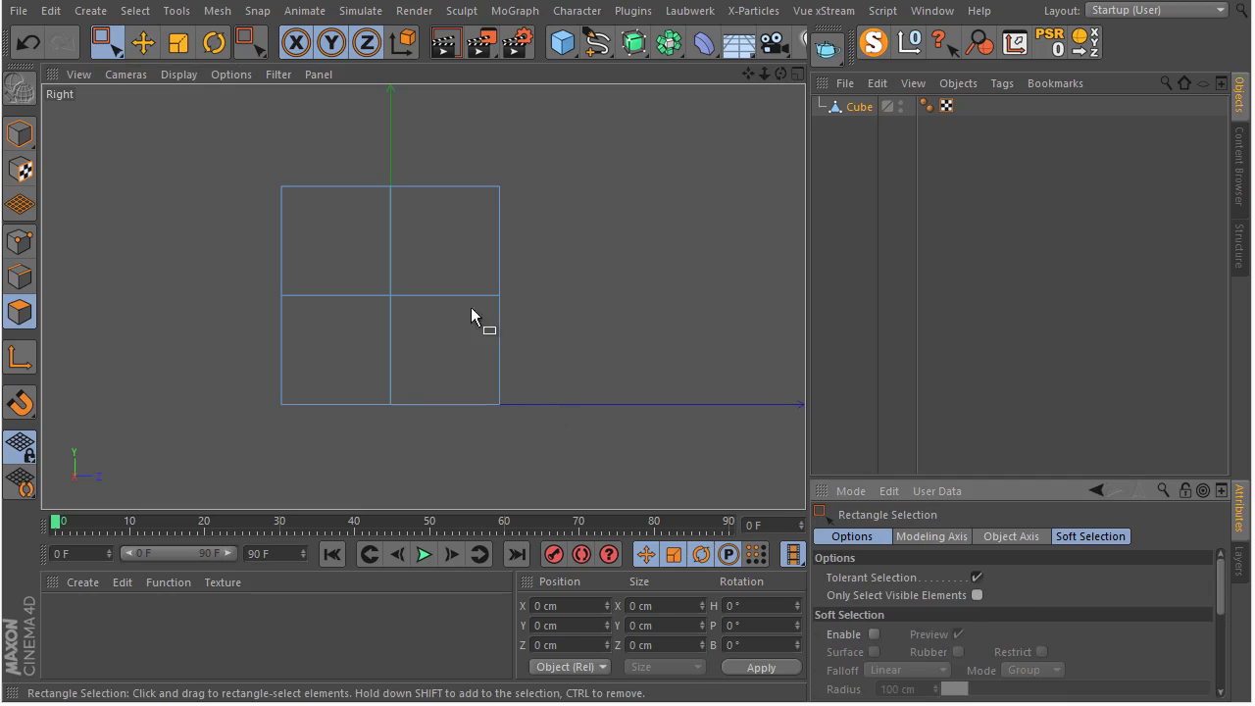
Step: Select and delete the unwanted side faces, leaving an open C-shaped shell
left_click_drag(484, 280, 346, 355)
left_click_drag(536, 250, 341, 365)
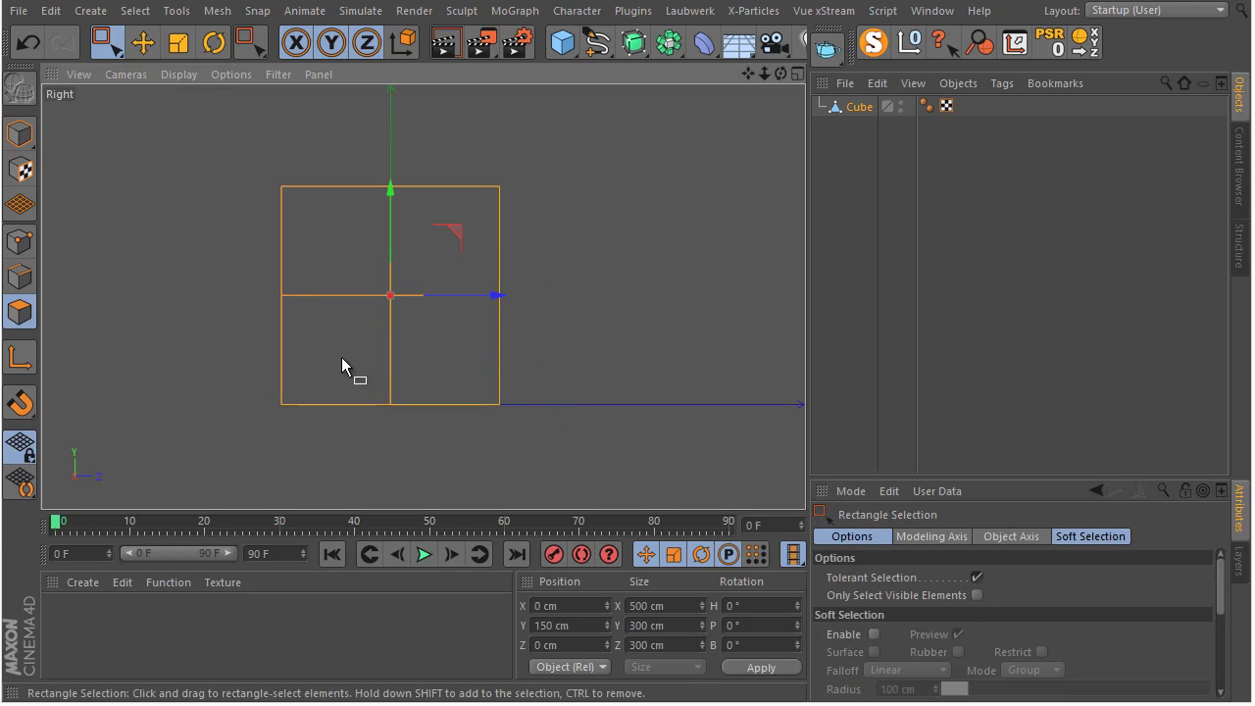
left_click(341, 367)
middle_click(365, 245)
middle_click(251, 178)
scroll(331, 299, "up", 5)
left_click_drag(324, 297, 654, 308, "alt")
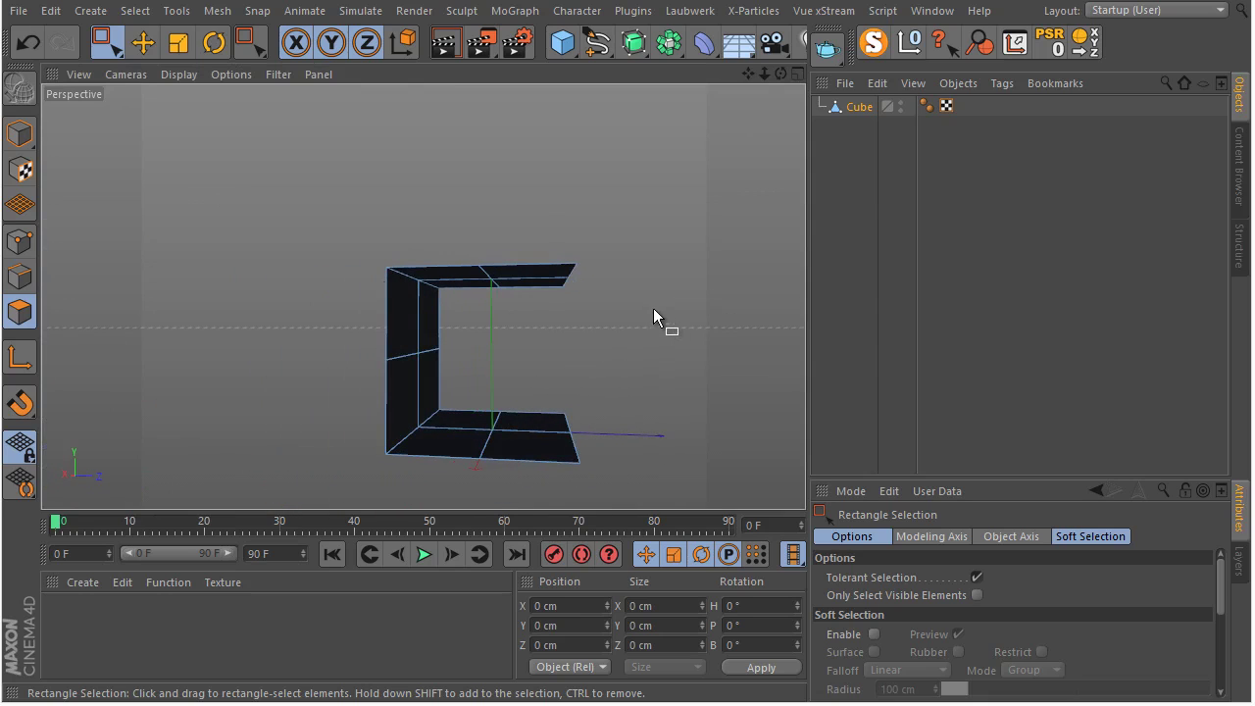
Step: Select the open front points and push them out along Z to extend the floor
left_click(16, 243)
left_click_drag(409, 342, 447, 345, "alt")
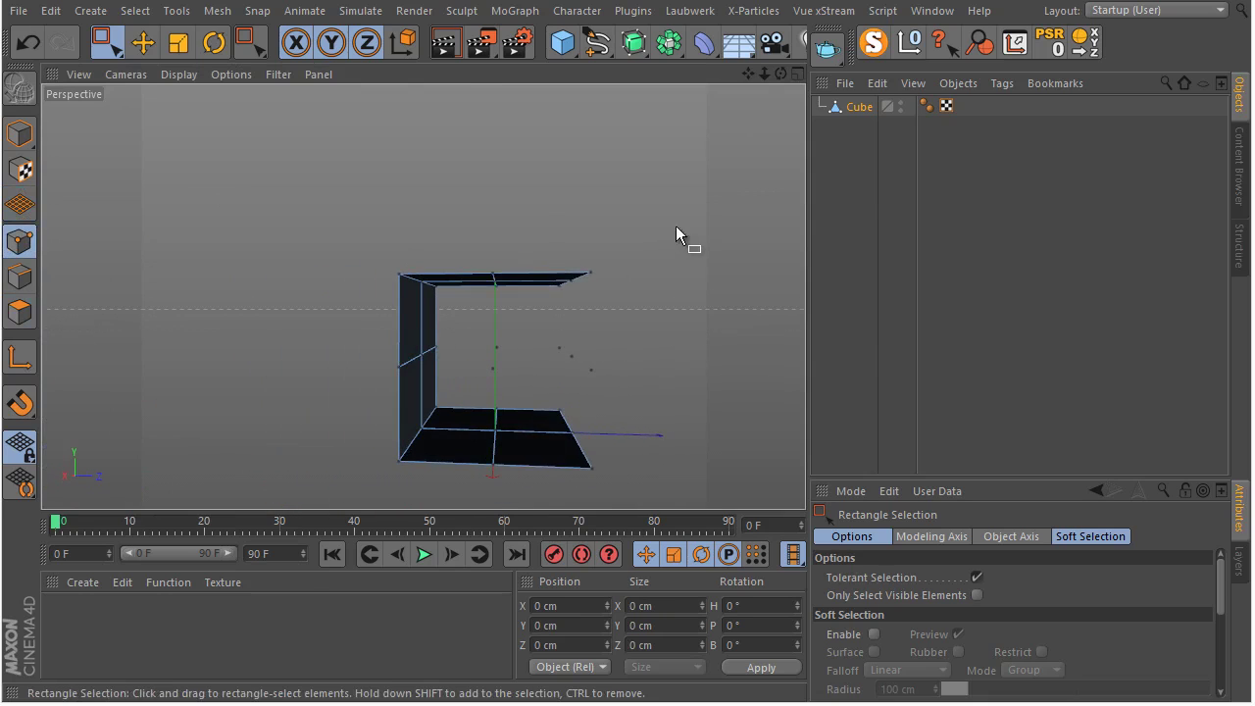
right_click(483, 295)
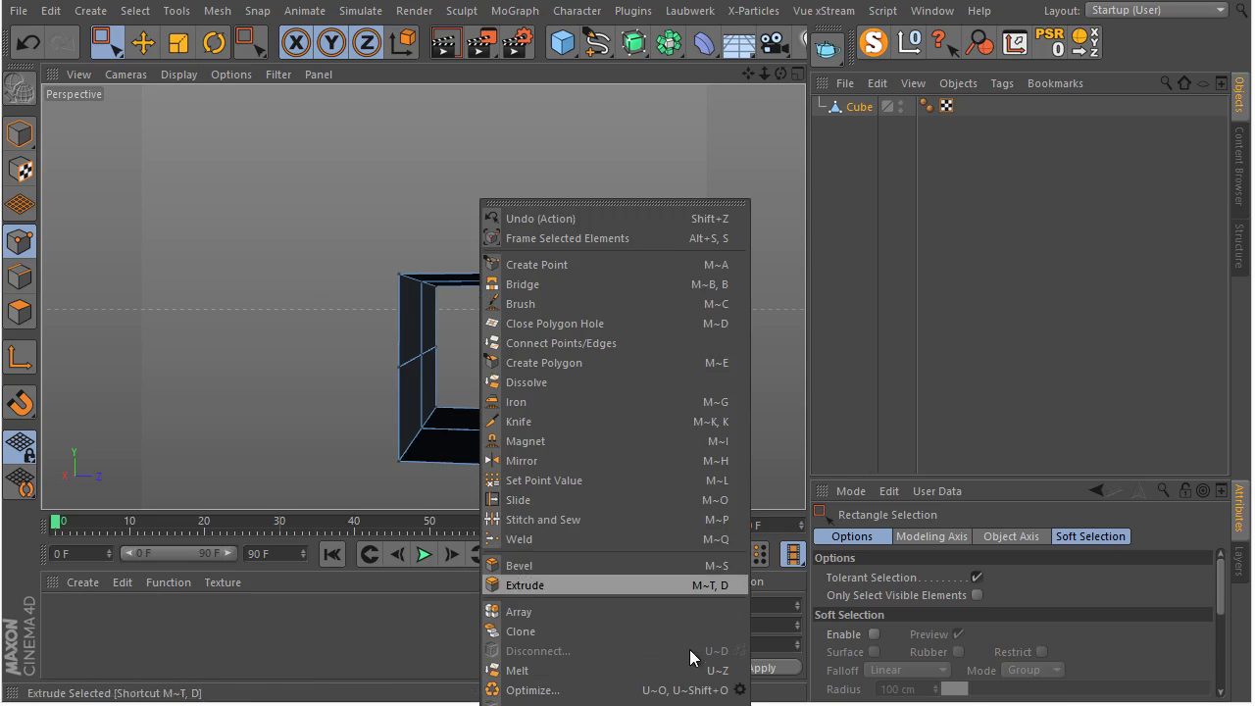
left_click(628, 671)
left_click_drag(566, 434, 514, 328, "alt")
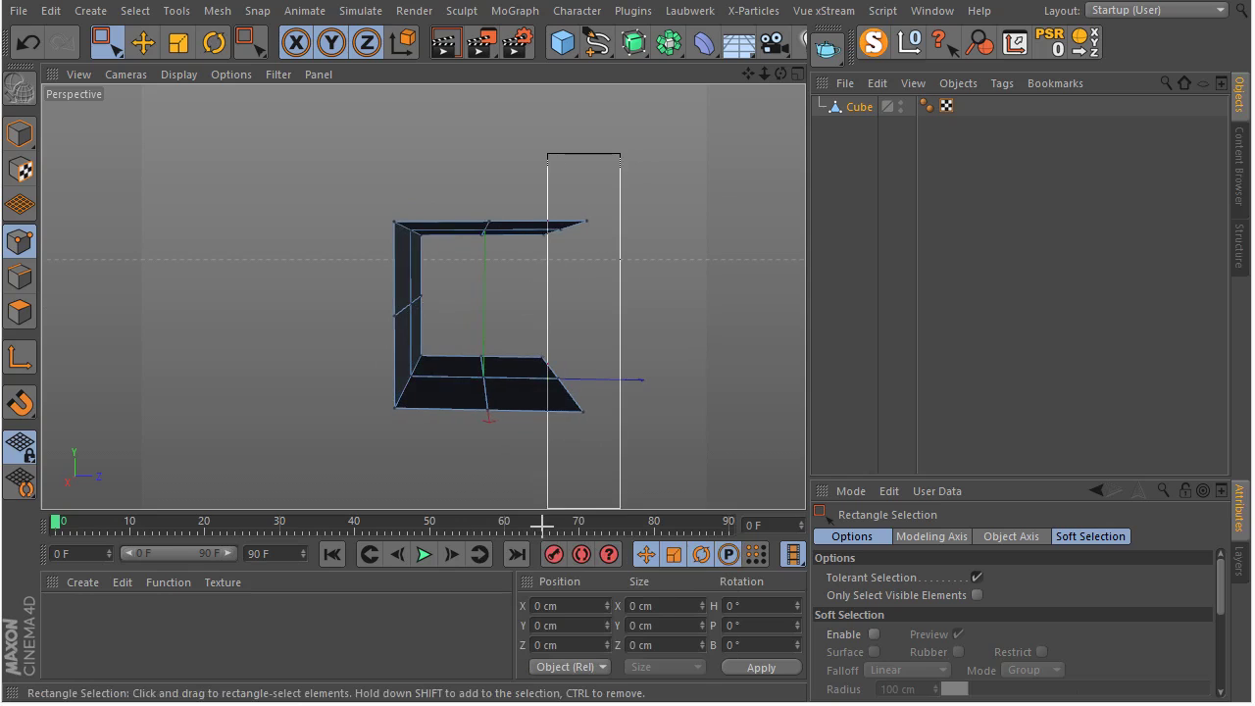
left_click_drag(540, 527, 539, 520)
left_click_drag(552, 383, 708, 318, "alt")
left_click_drag(523, 407, 439, 358, "alt")
Step: Scale the backdrop to about 746 cm wide and 363 cm tall
right_click(416, 260)
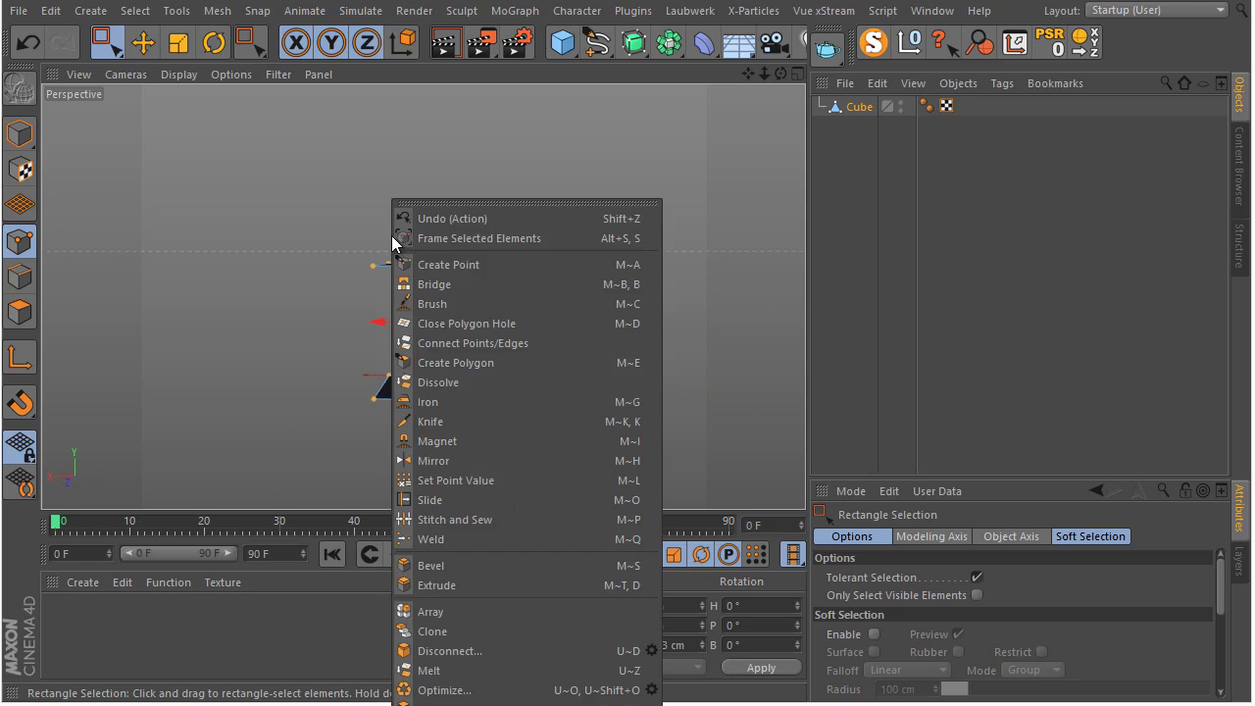
left_click(319, 246)
left_click(178, 42)
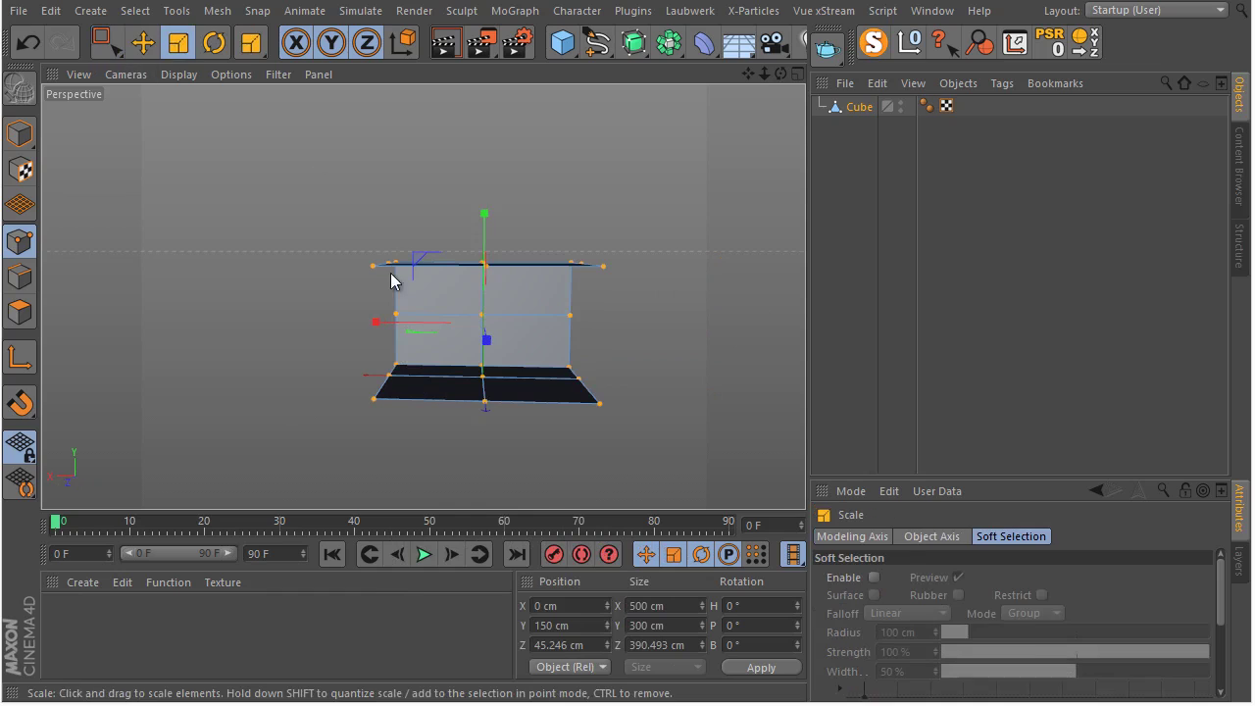
left_click_drag(373, 327, 574, 314)
left_click_drag(451, 202, 468, 177)
Step: Return to Model mode and reselect the backdrop object
left_click_drag(468, 182, 328, 327, "alt")
left_click(20, 133)
left_click_drag(115, 205, 692, 187, "alt")
left_click(853, 107)
left_click_drag(428, 372, 359, 295, "alt")
right_click_drag(359, 294, 477, 315, "alt")
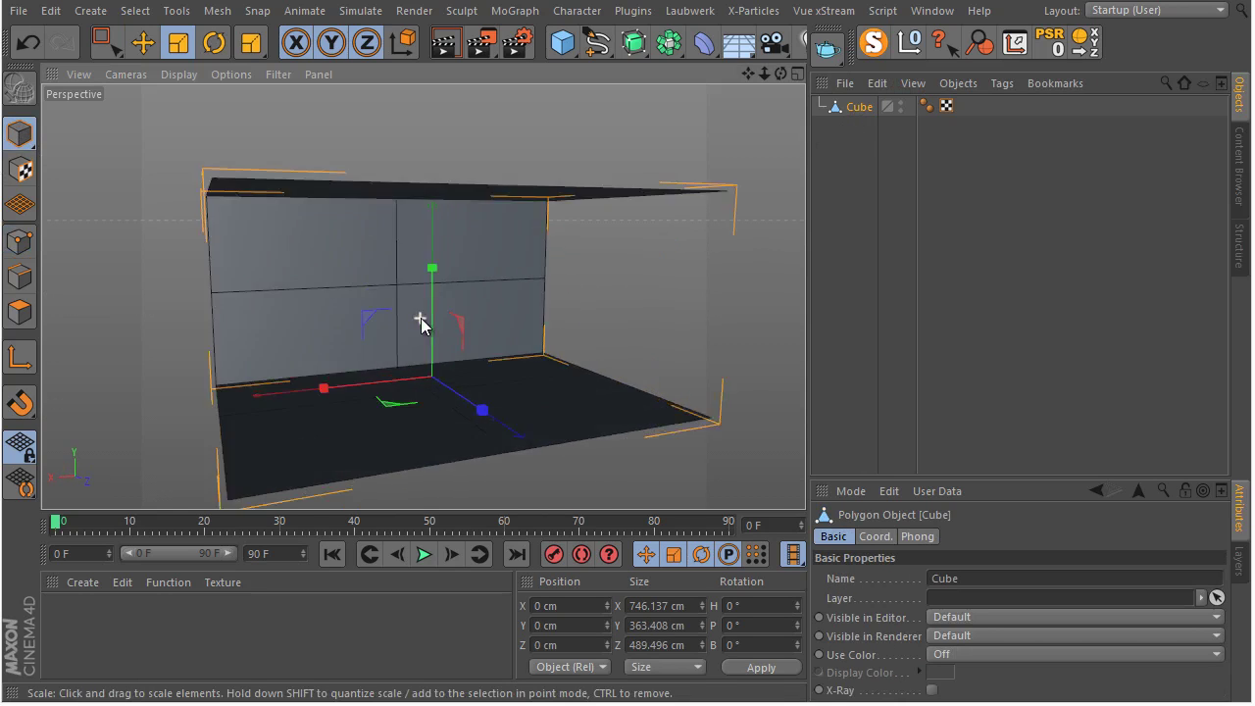
Step: Smooth the backdrop with a Subdivision Surface
left_click(634, 42, "alt")
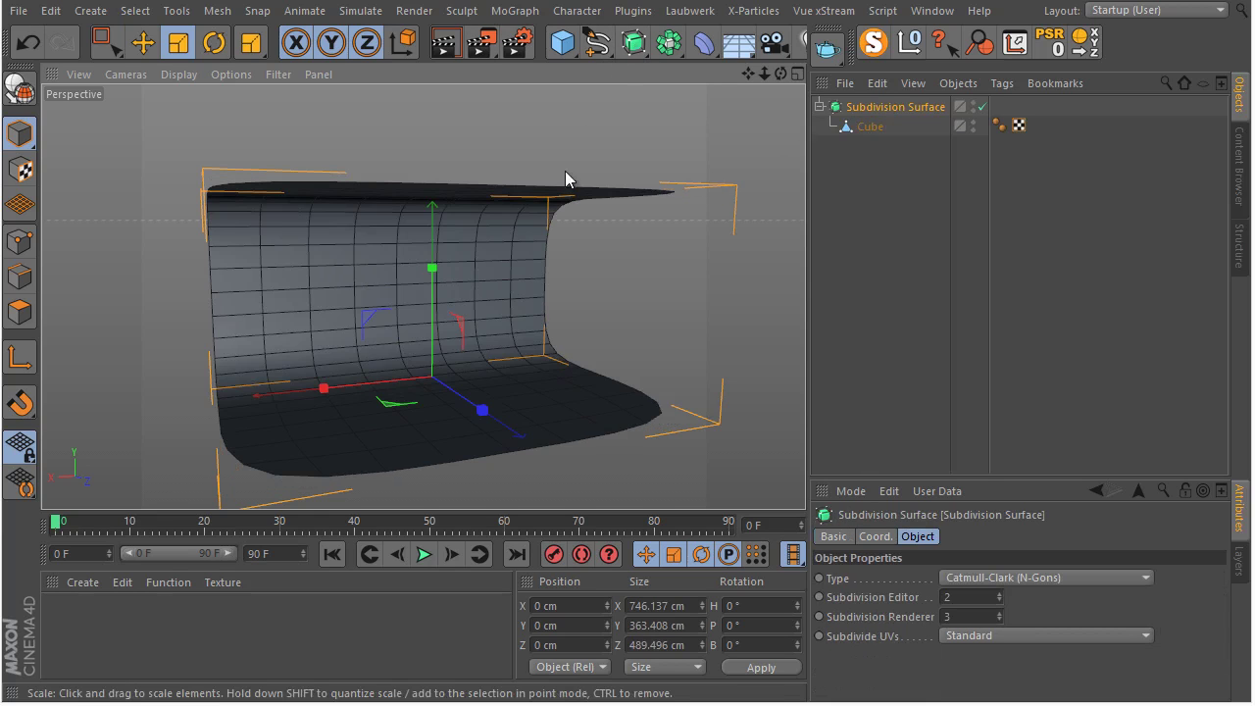
left_click_drag(576, 177, 720, 208, "alt")
left_click(870, 127)
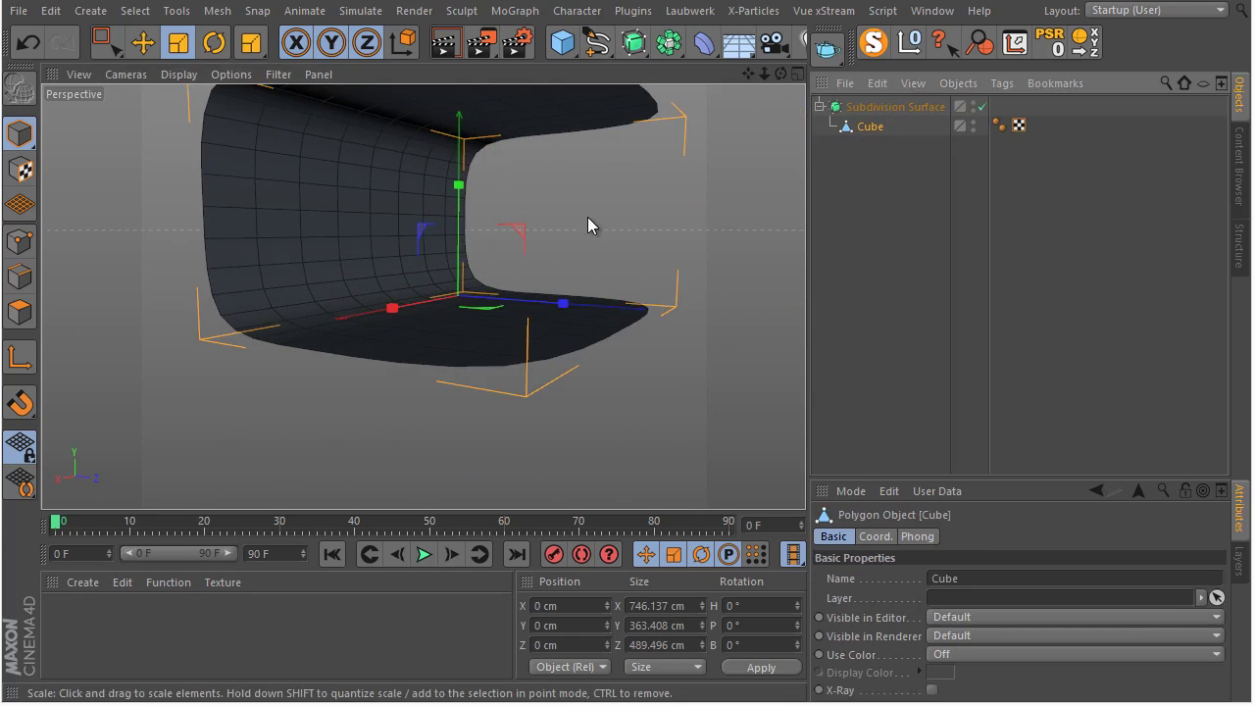
left_click_drag(587, 234, 530, 314, "alt")
Step: Select two front floor edges and pull them downward to bend the floor front
left_click(20, 278)
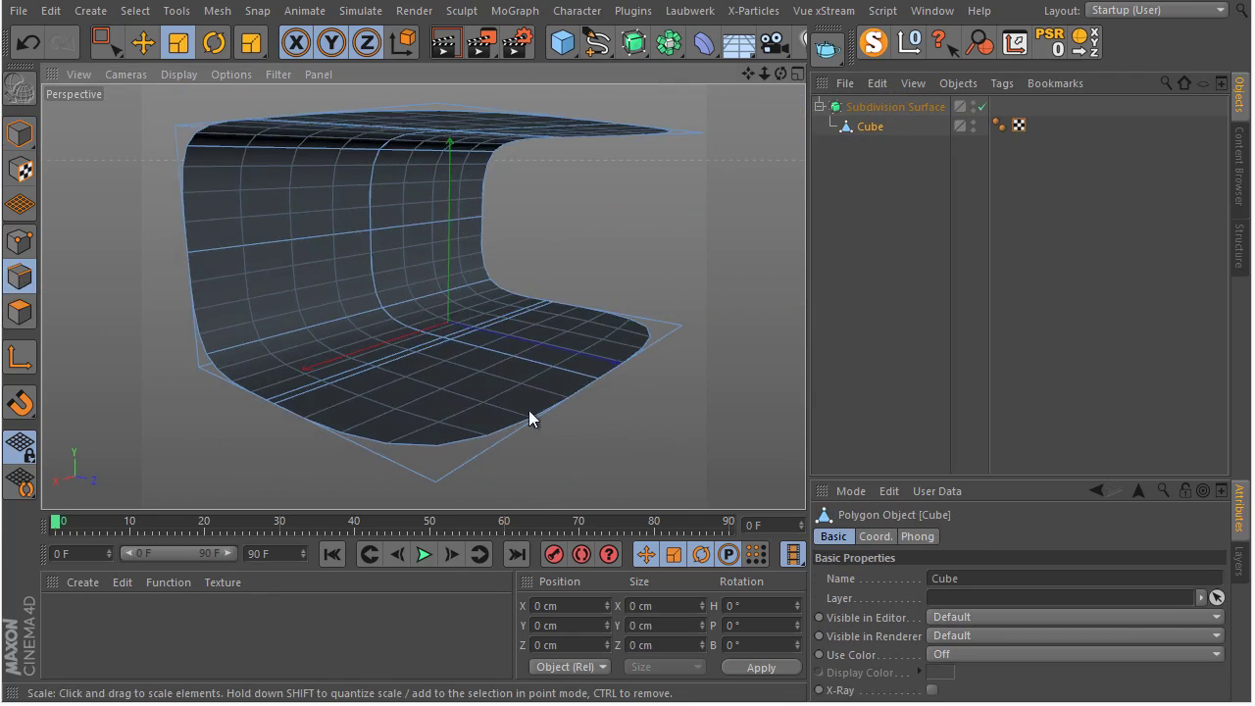
left_click(500, 439)
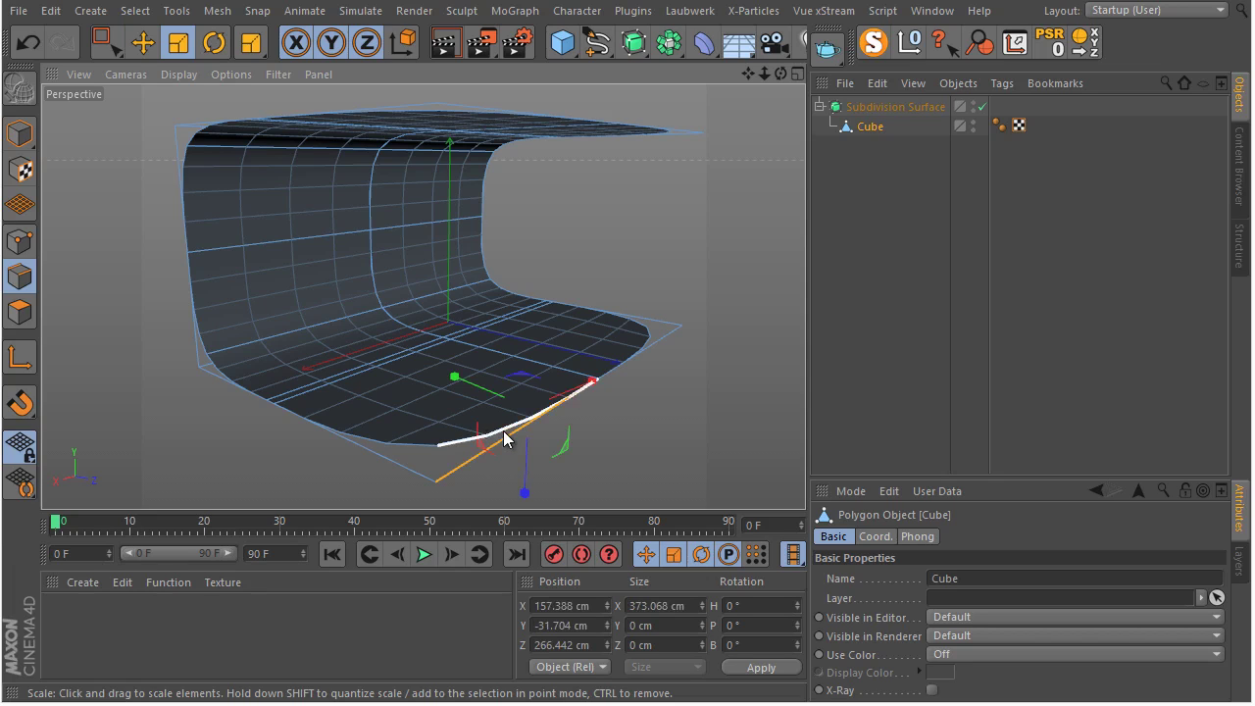
left_click(634, 358, "shift")
left_click_drag(521, 409, 420, 266, "alt")
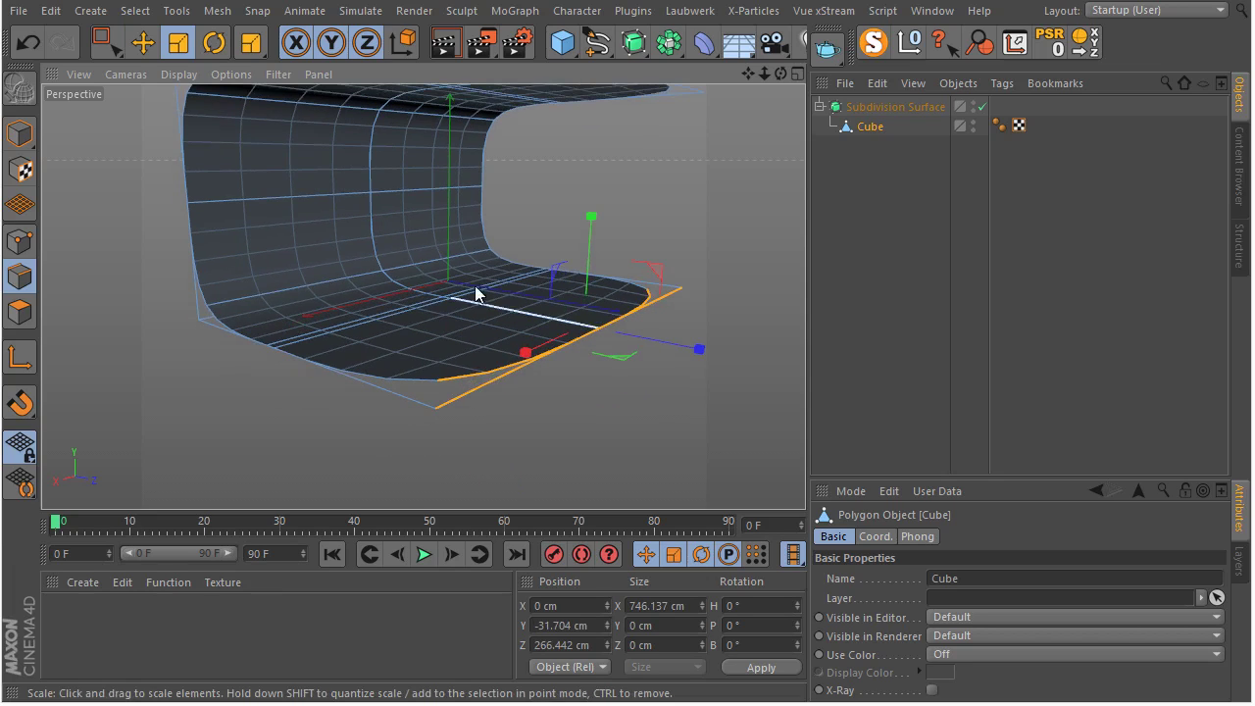
left_click(144, 44)
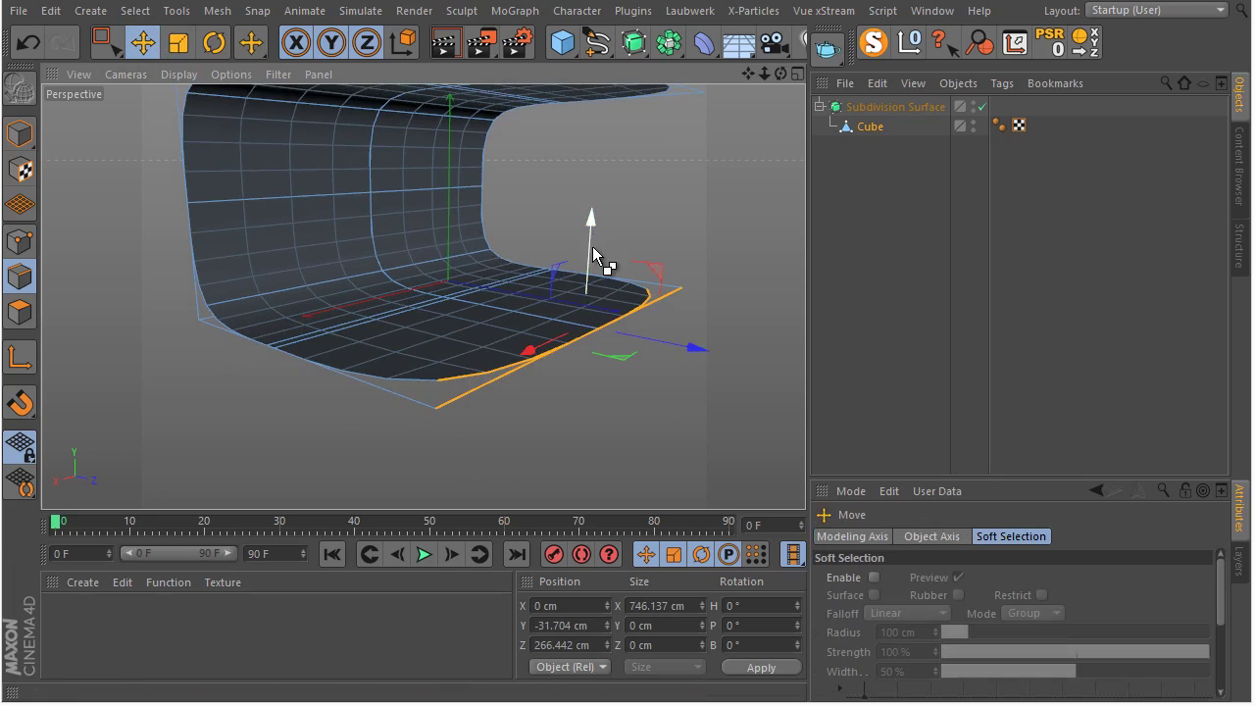
left_click_drag(592, 246, 600, 381)
left_click_drag(600, 381, 529, 265, "alt")
Step: Box-select the lower flap's points and push them outward along Z
left_click(20, 241)
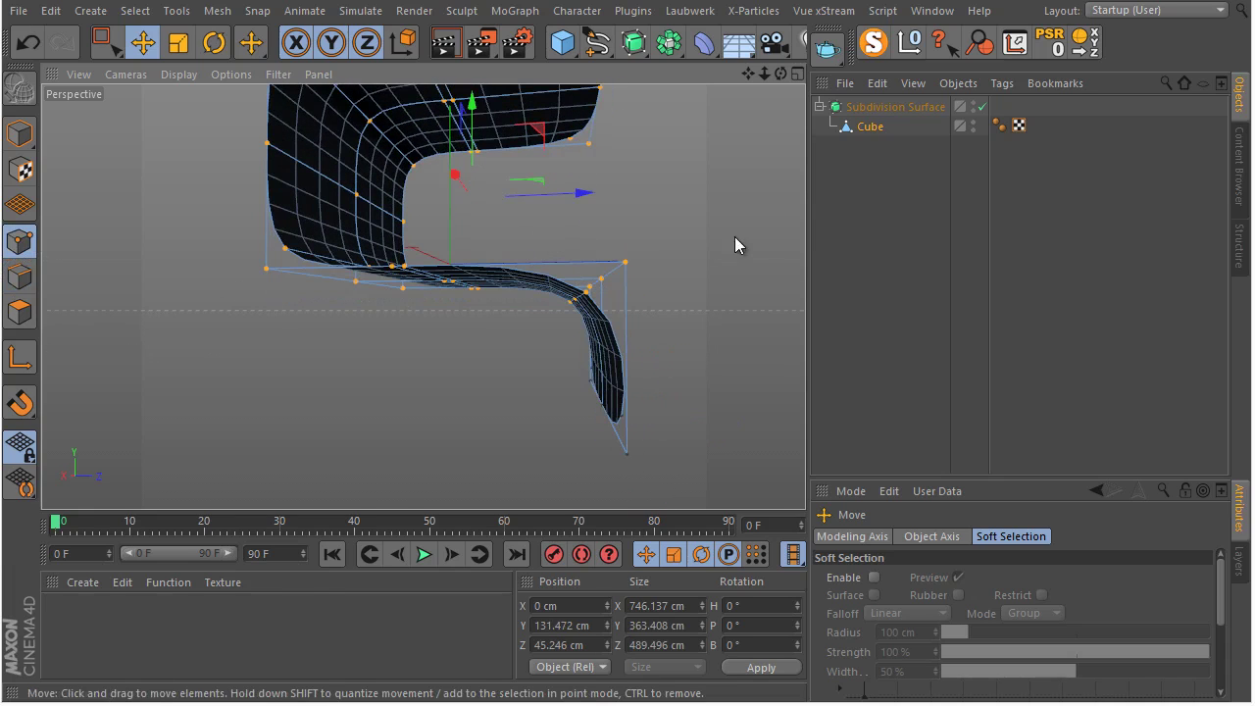
mouse_move(719, 253)
left_mouse_down("alt")
mouse_move(386, 202)
mouse_move(720, 253)
left_mouse_up("alt")
left_click(106, 42)
left_click_drag(501, 460, 501, 460)
left_click_drag(447, 423, 627, 405, "alt")
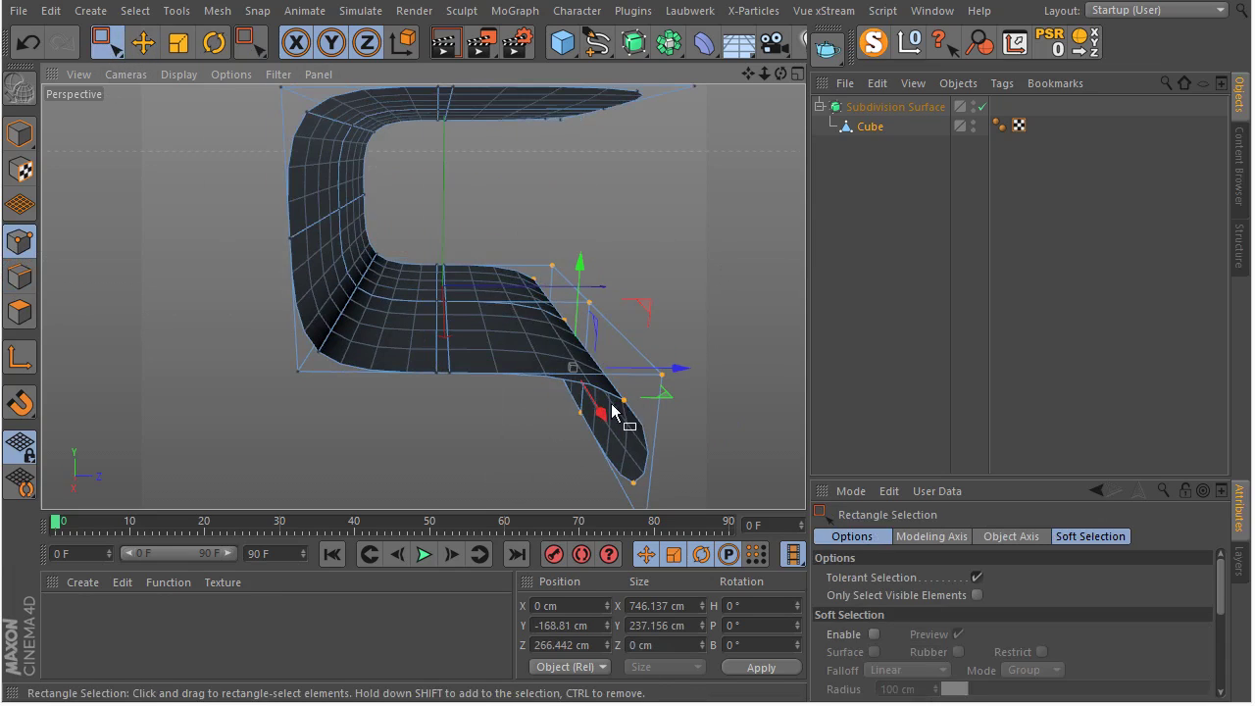
left_click_drag(691, 371, 726, 372)
Step: Adjust the flap's point columns along Z to refine the curved sweep
left_click_drag(551, 397, 529, 369, "alt")
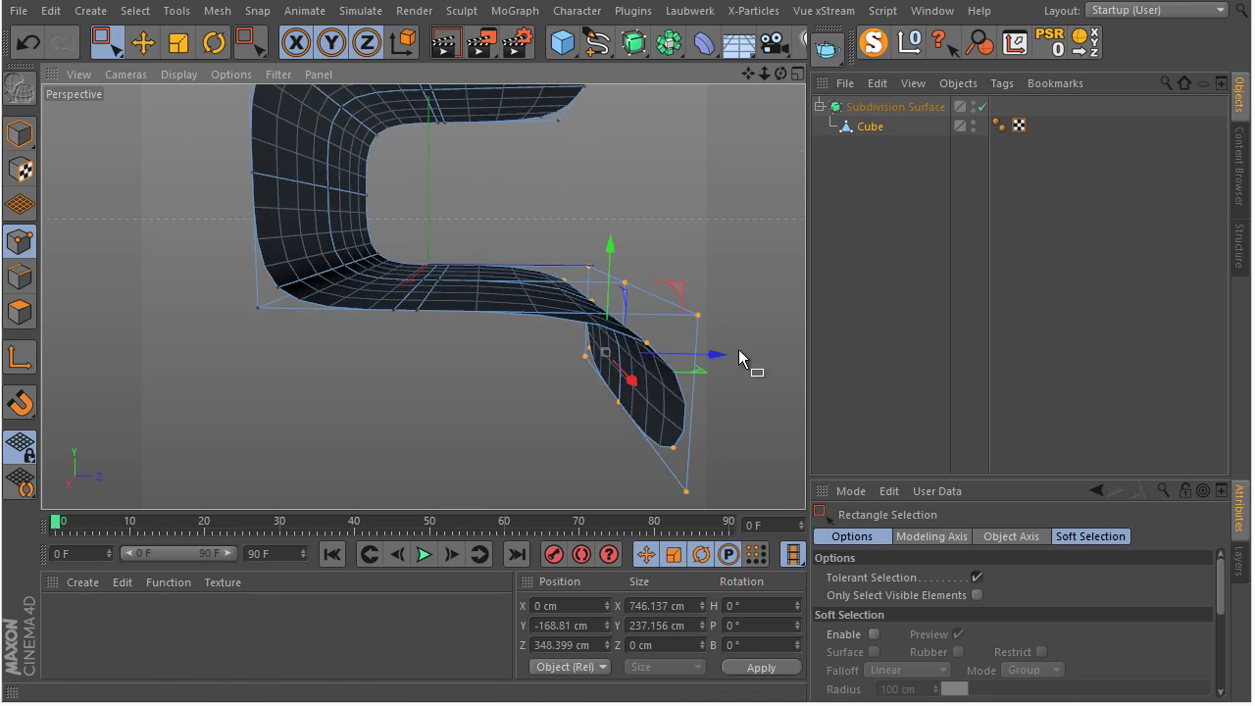
left_click_drag(719, 358, 786, 356)
left_click_drag(478, 331, 496, 267, "alt")
left_click_drag(441, 416, 441, 416)
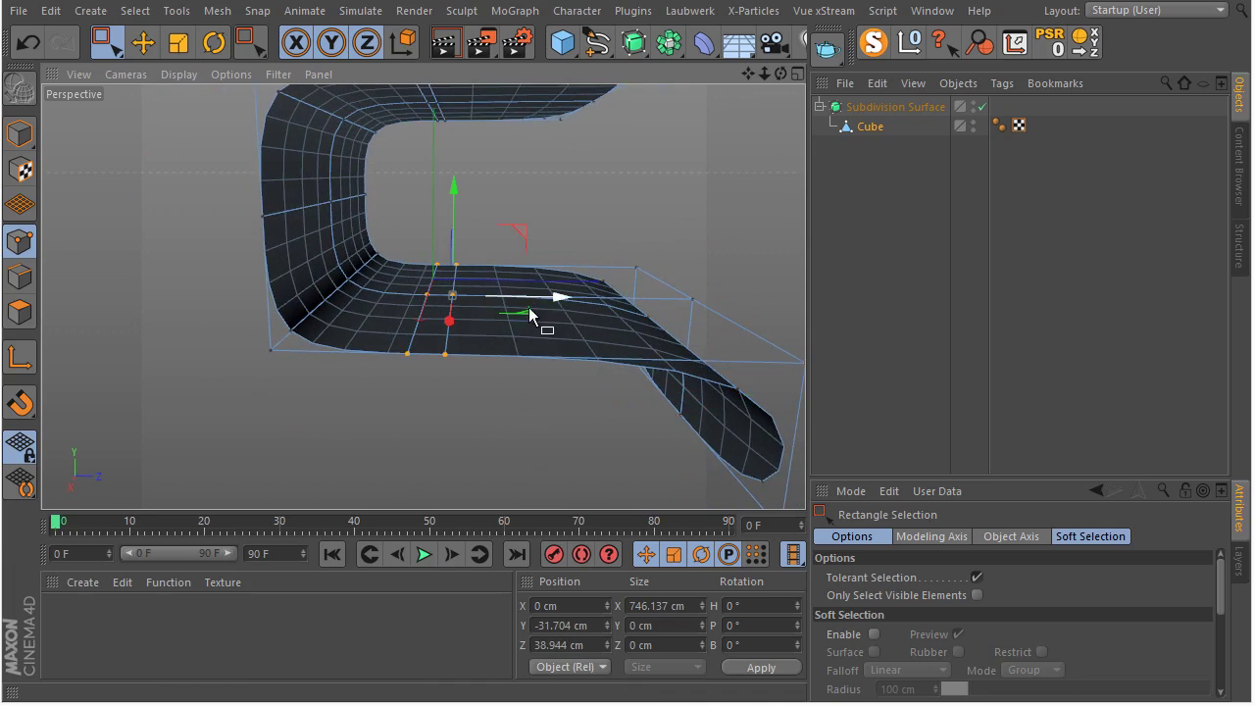
mouse_move(552, 300)
left_mouse_down()
mouse_move(594, 299)
mouse_move(569, 306)
left_mouse_up()
left_click_drag(549, 309, 3, 132, "alt")
Step: Return to Model mode and inspect the finished curved backdrop
left_click(21, 138)
left_click_drag(295, 294, 448, 281, "alt")
scroll(441, 295, "up", 6)
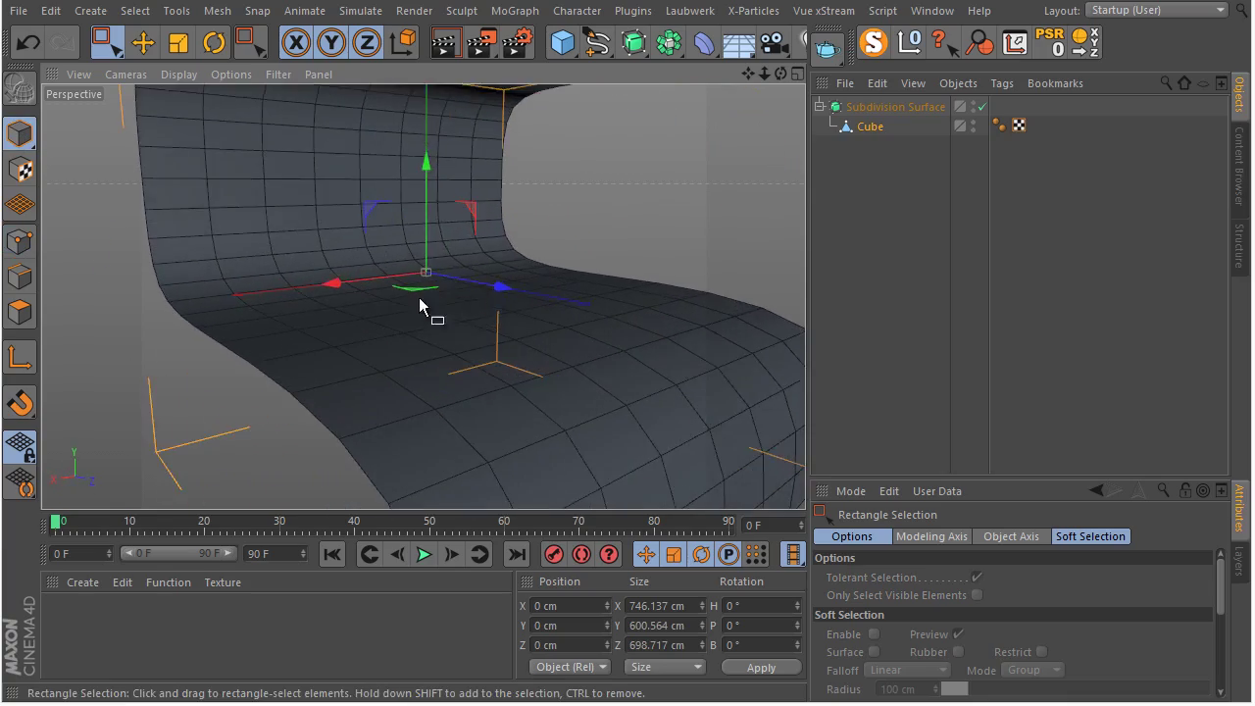
scroll(406, 327, "down", 8)
left_click_drag(406, 327, 406, 272, "alt")
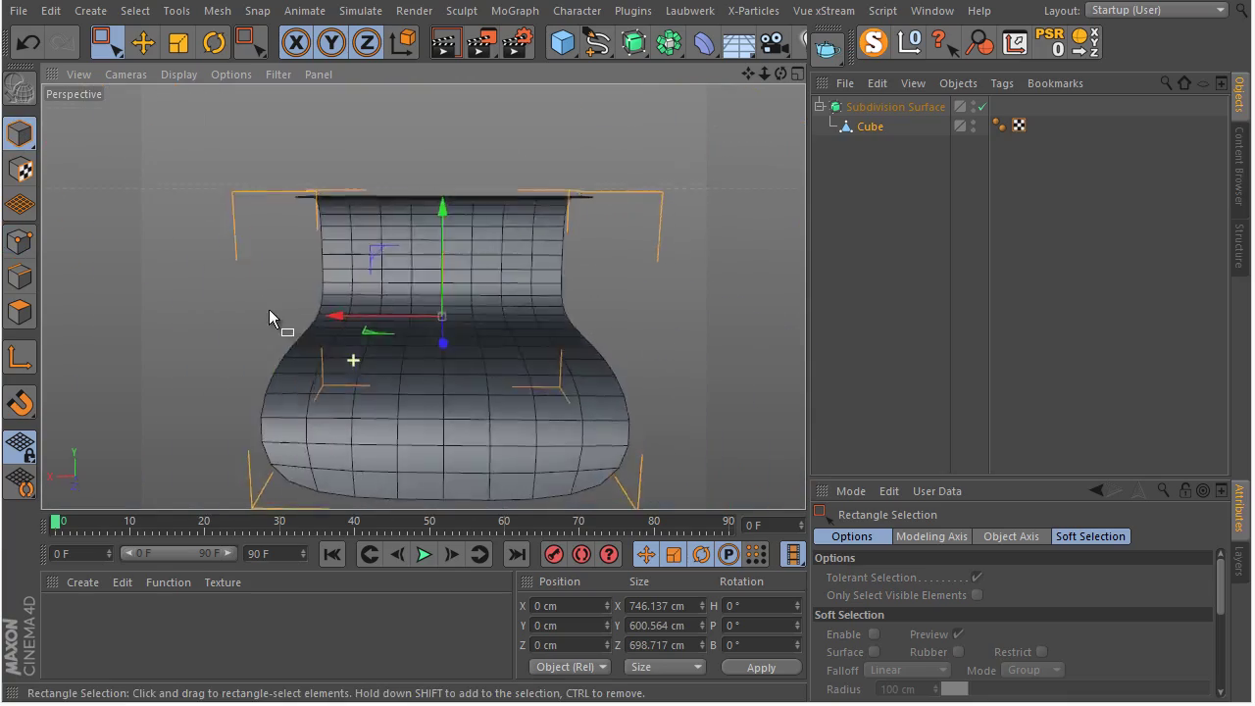
scroll(384, 295, "up", 5)
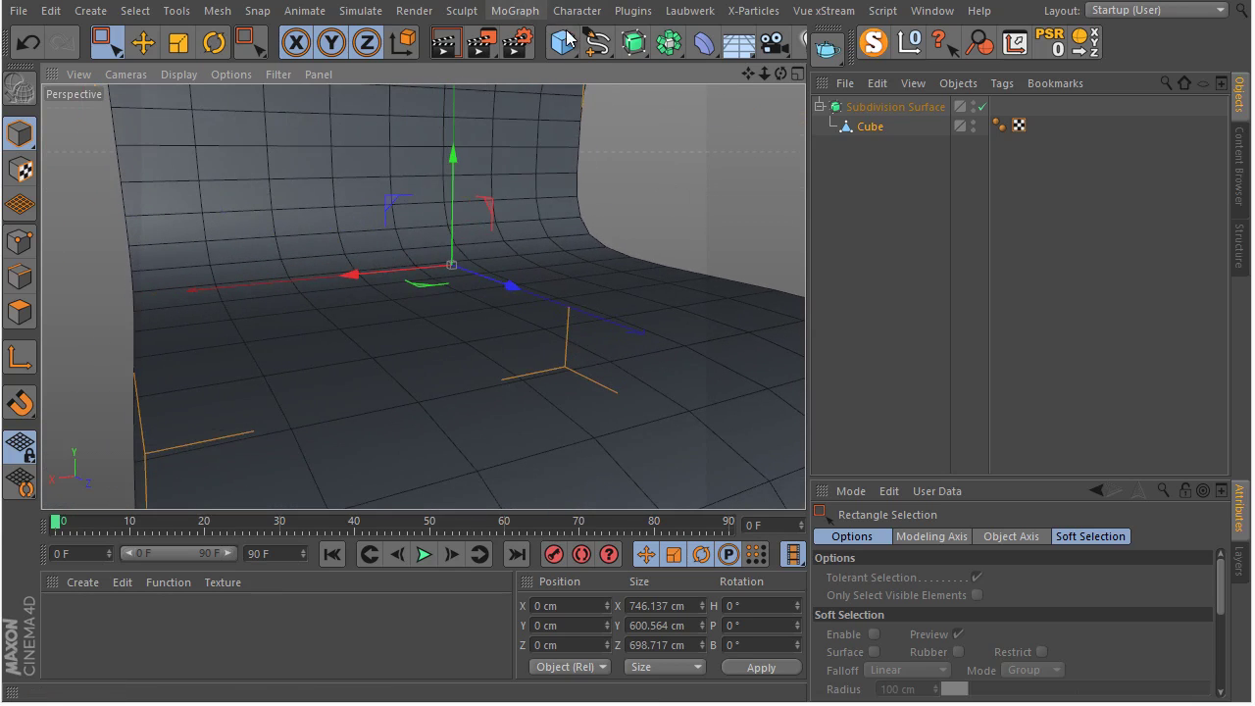
Step: Add a Sphere and maximize the side view of the scene
left_click_drag(568, 40, 927, 108)
scroll(461, 294, "up", 2)
middle_click(452, 289)
middle_click(453, 294)
middle_click(194, 330)
middle_click(211, 348)
scroll(397, 370, "up", 3)
Step: Scale the sphere down in the side view, then undo the scaling
middle_click_drag(392, 376, 511, 250, "alt")
key("t")
left_click_drag(333, 245, 279, 312)
key("ctrl+z")
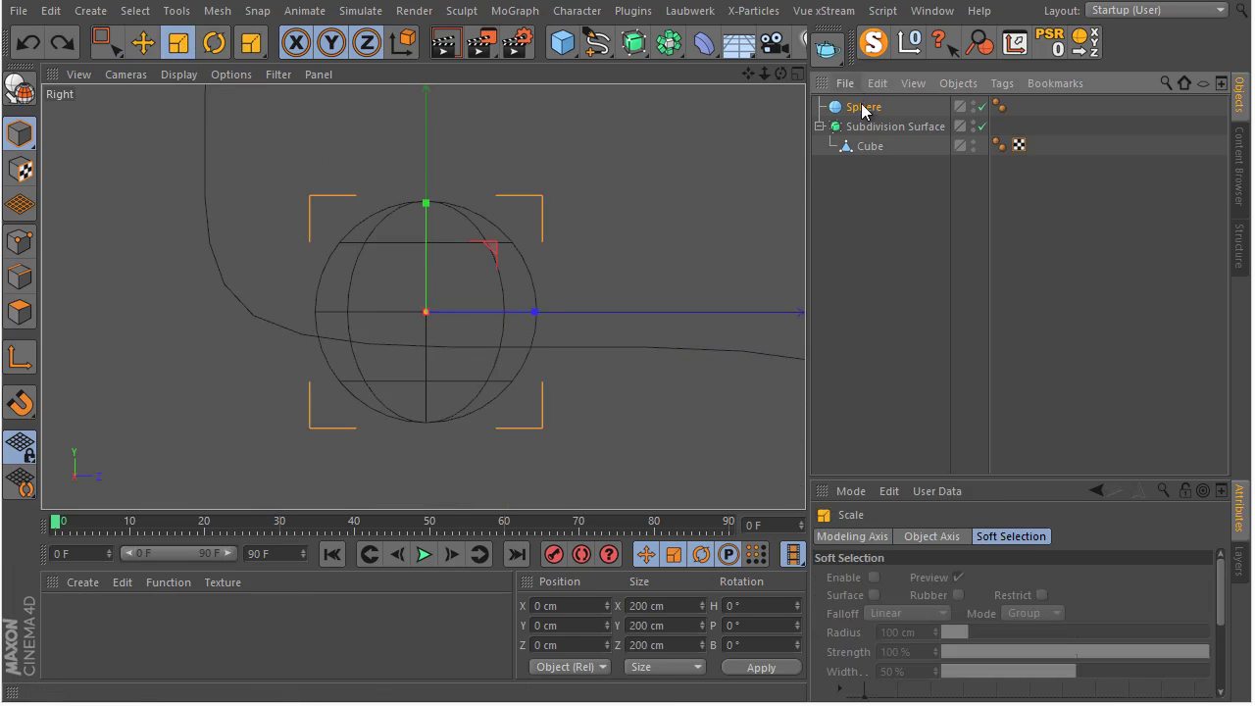
Step: Set the sphere's radius to 25 cm with 50 segments
left_click(863, 107)
left_click(944, 578)
type("50")
key("Return")
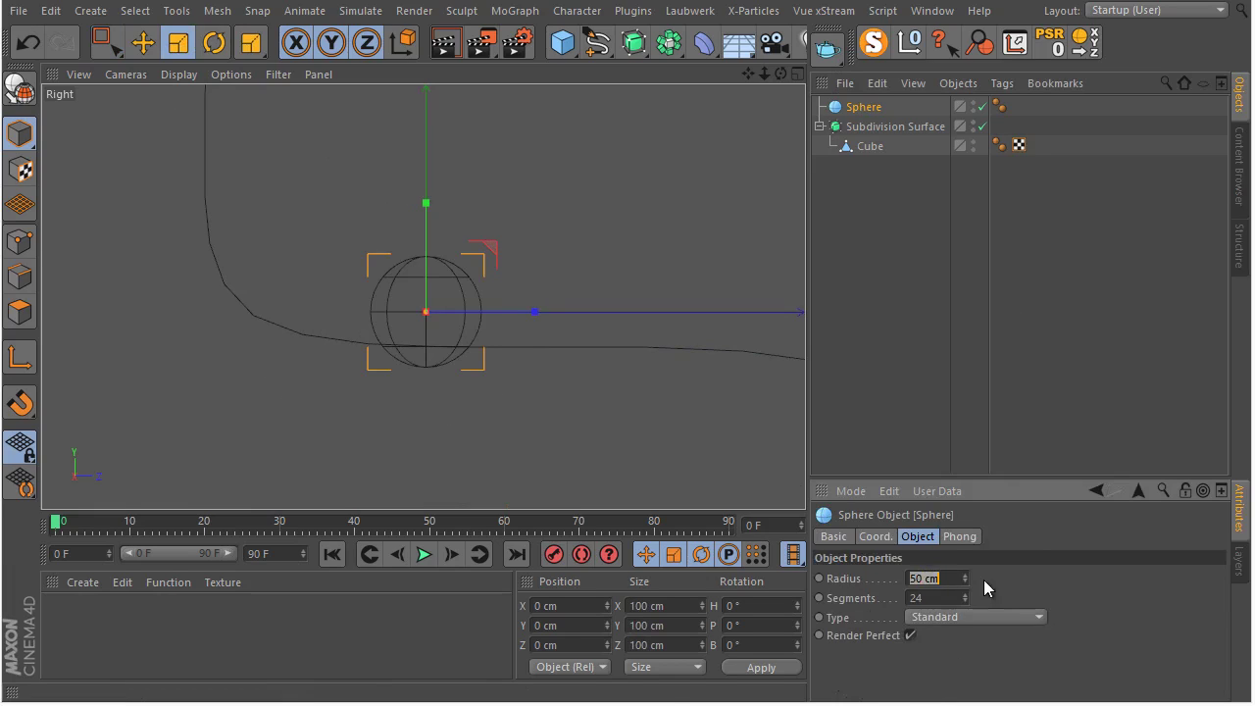
type("25")
key("Return")
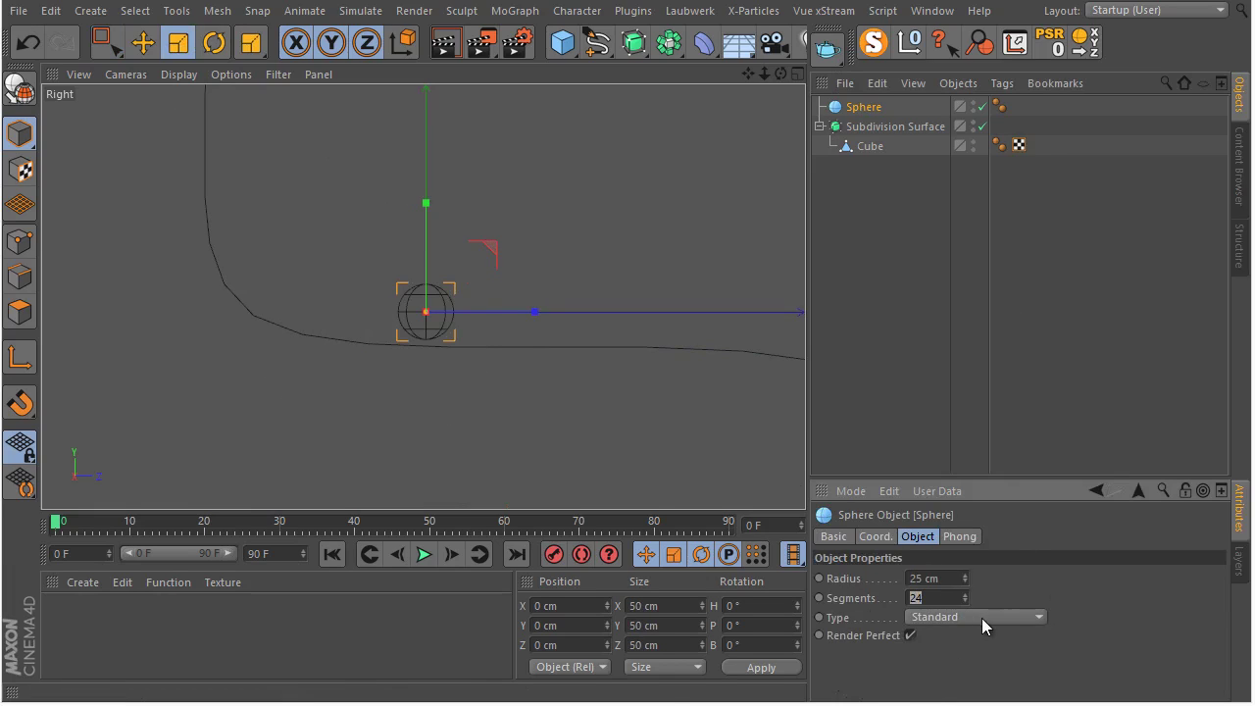
type("50")
key("Return")
Step: Display the sphere with Isoparms lines in the viewport
scroll(395, 334, "up", 5)
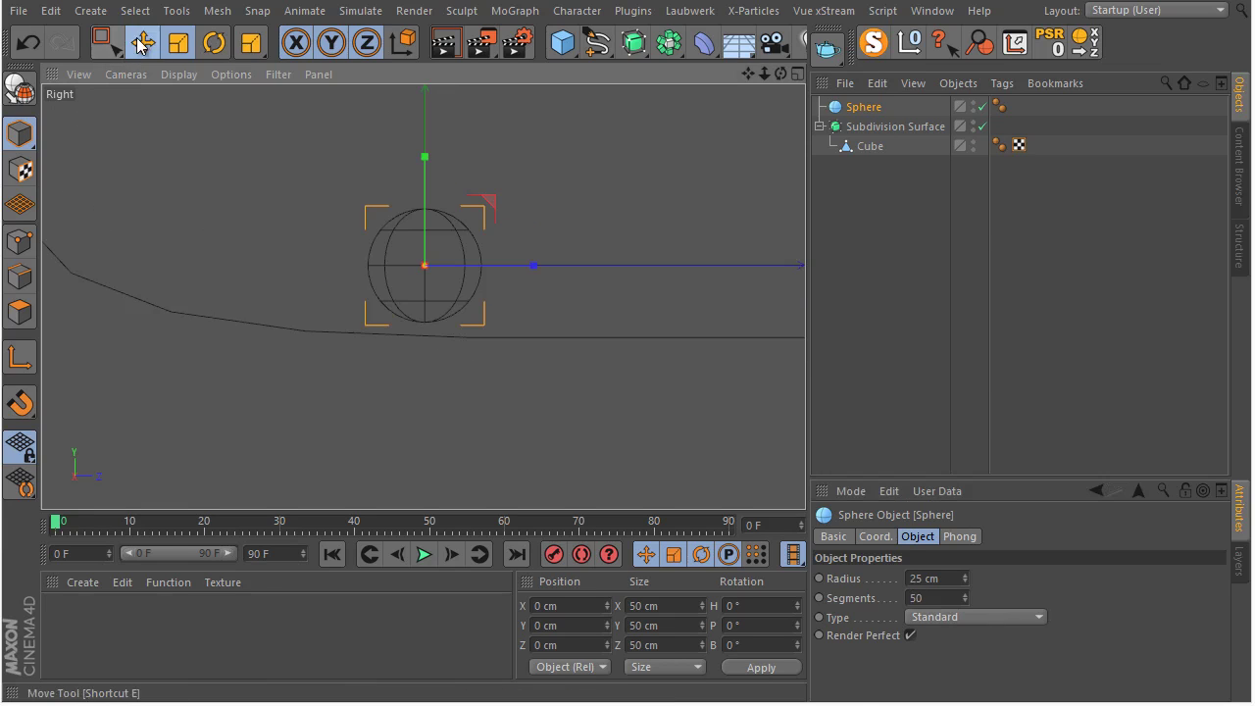
left_click(142, 43)
left_click(178, 75)
left_click(277, 281)
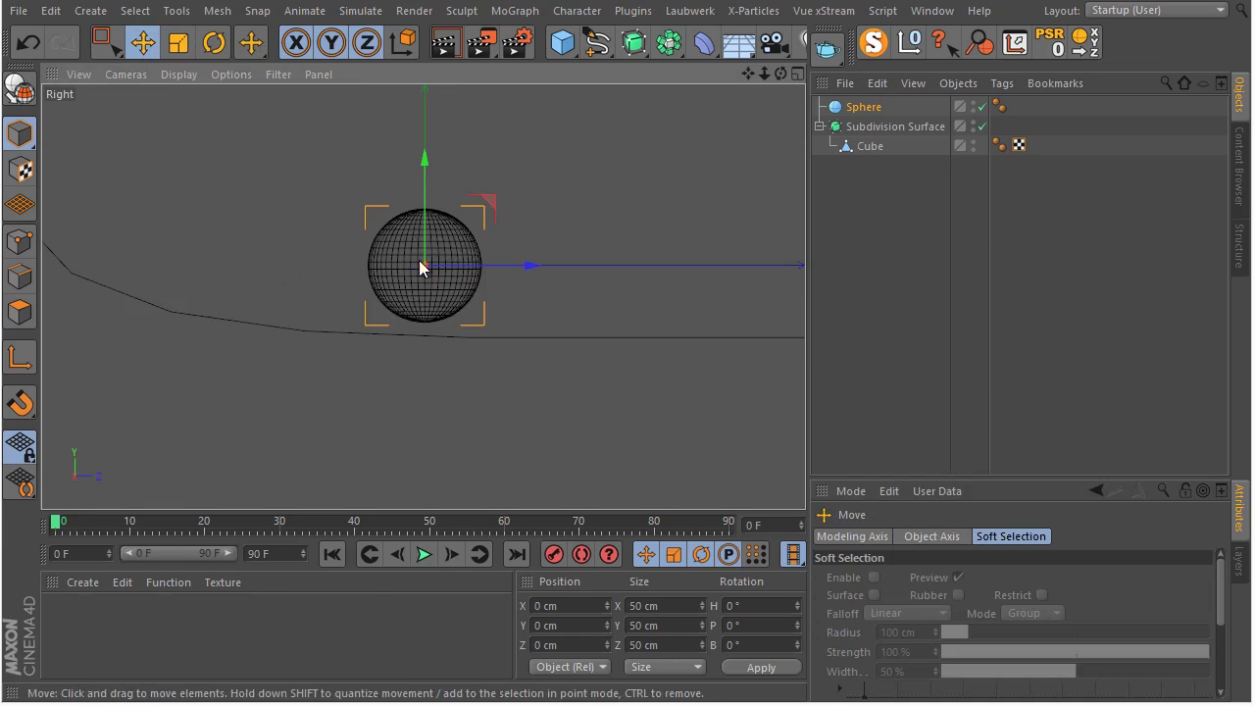
scroll(464, 256, "up", 8)
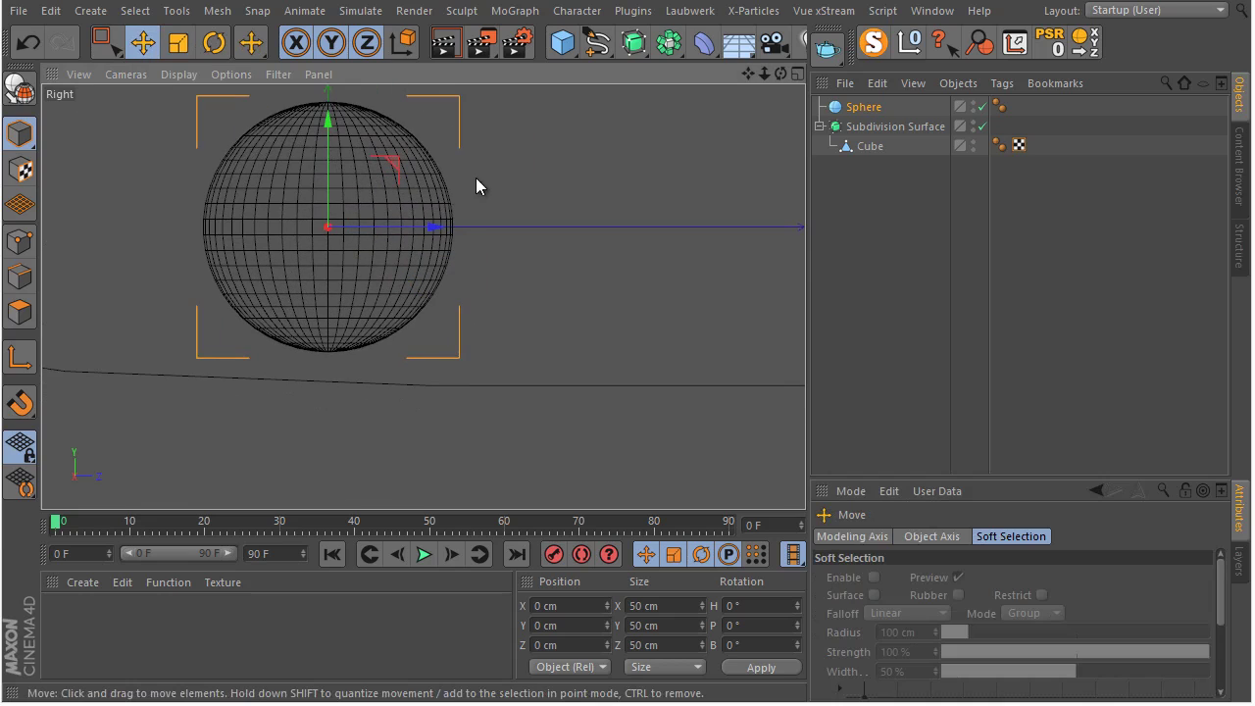
Step: Move the sphere to about Z 72.8 cm, Y -6.5 cm, resting on the backdrop floor
left_click_drag(488, 241, 661, 353)
middle_click_drag(661, 353, 429, 414, "alt")
left_click_drag(476, 169, 480, 198)
middle_click(480, 198)
middle_click(350, 182)
mouse_move(457, 261)
left_mouse_down("alt")
mouse_move(411, 271)
mouse_move(485, 272)
mouse_move(441, 314)
mouse_move(540, 334)
mouse_move(520, 288)
left_mouse_up("alt")
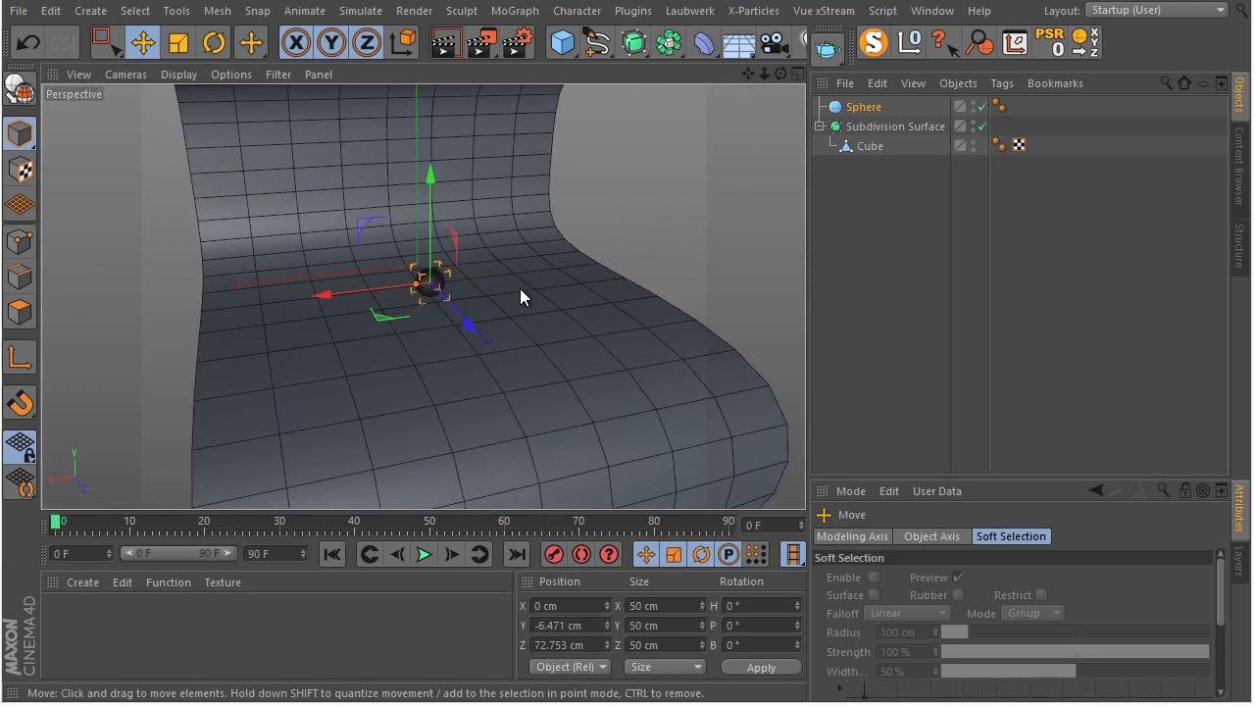
Step: Switch the Render Settings renderer from Standard to VrayBridge and review its page
left_click(517, 42)
left_click(182, 31)
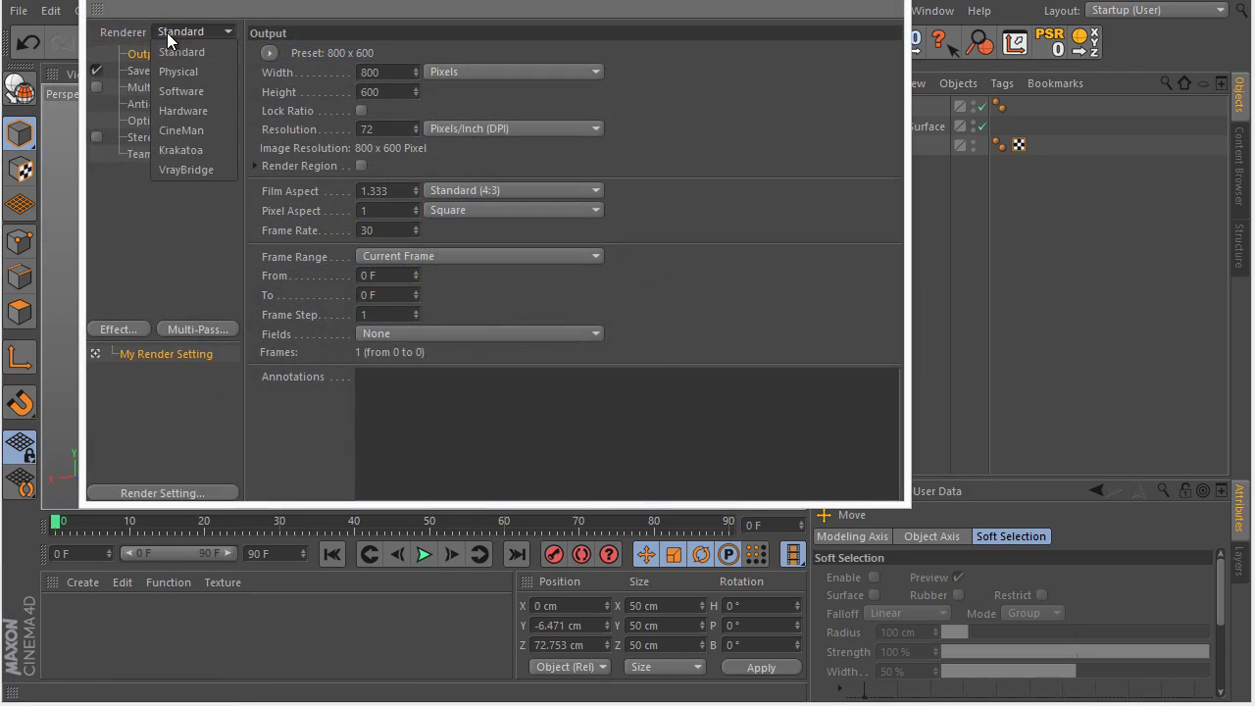
left_click(189, 171)
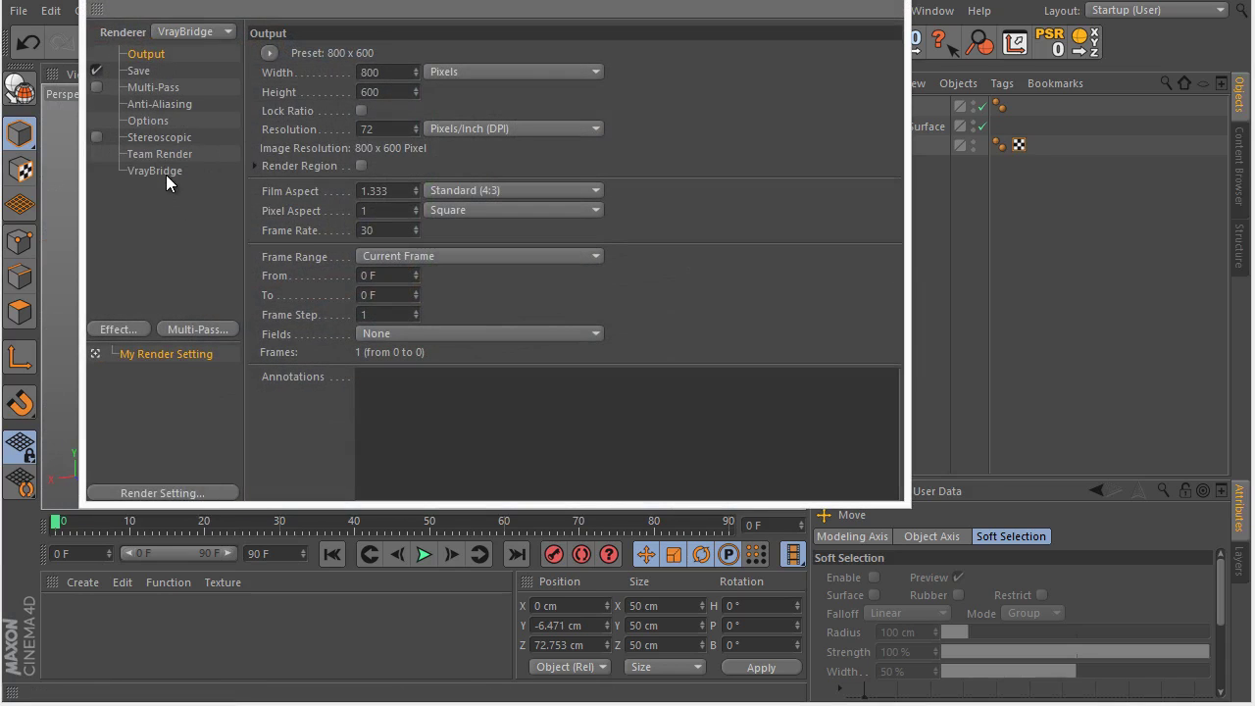
left_click(162, 171)
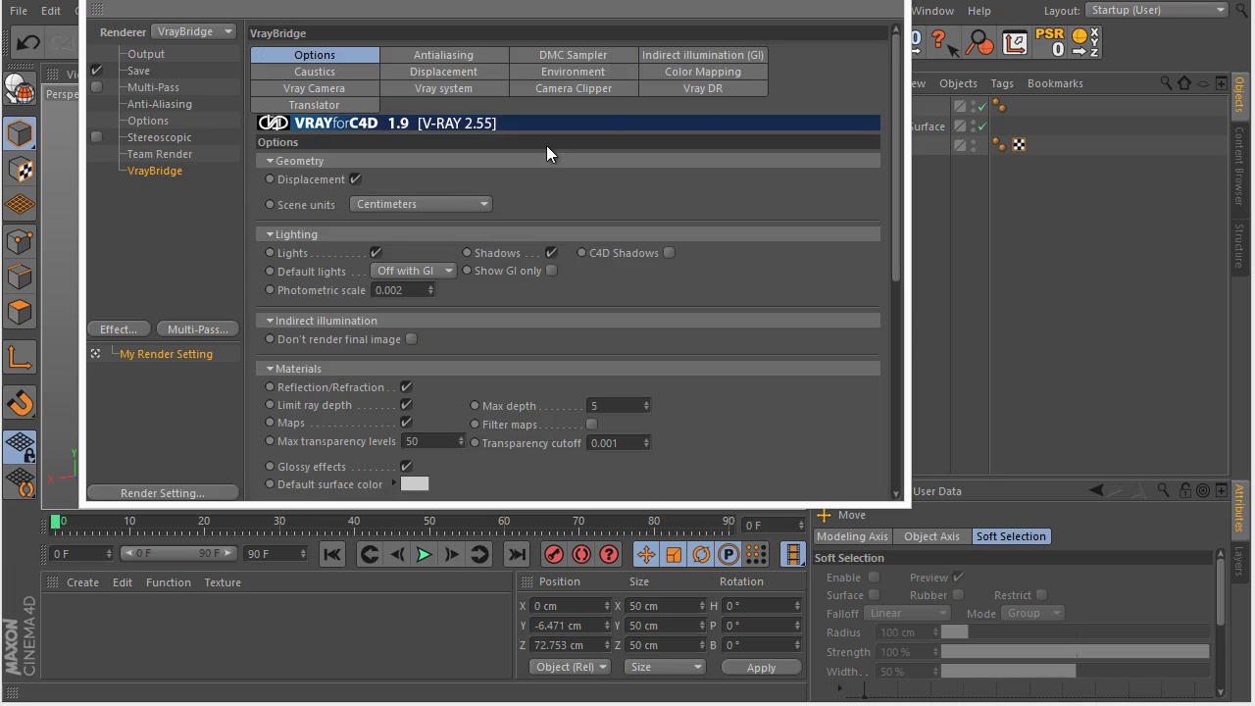
left_click(815, 21)
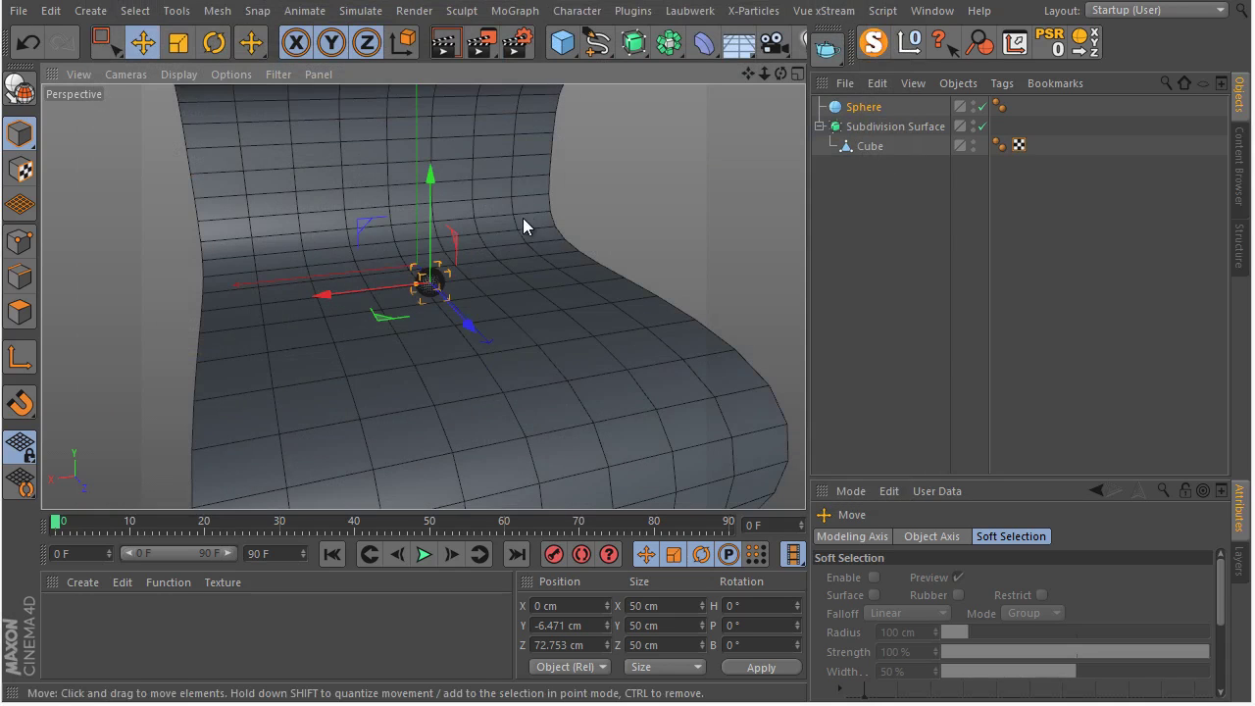
middle_click(534, 224)
scroll(350, 395, "down", 3)
middle_click(239, 160)
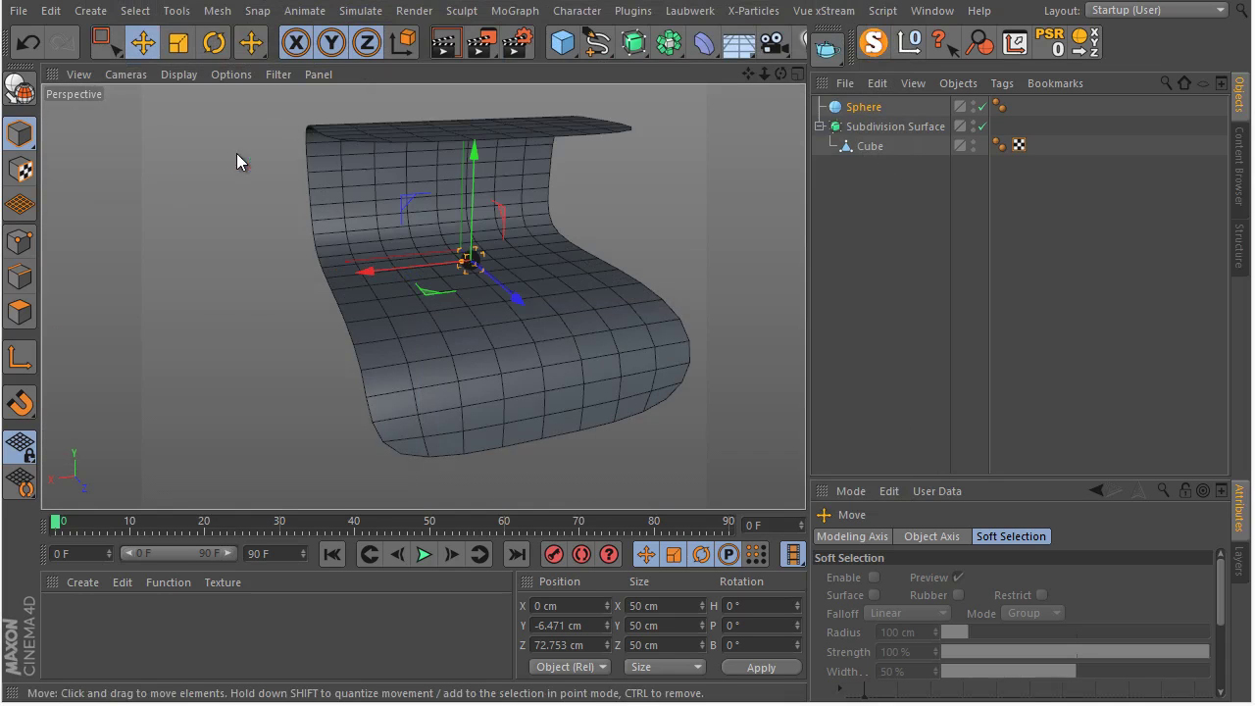
Step: Add a Light to the scene and raise it above the backdrop
scroll(736, 56, "down", 1)
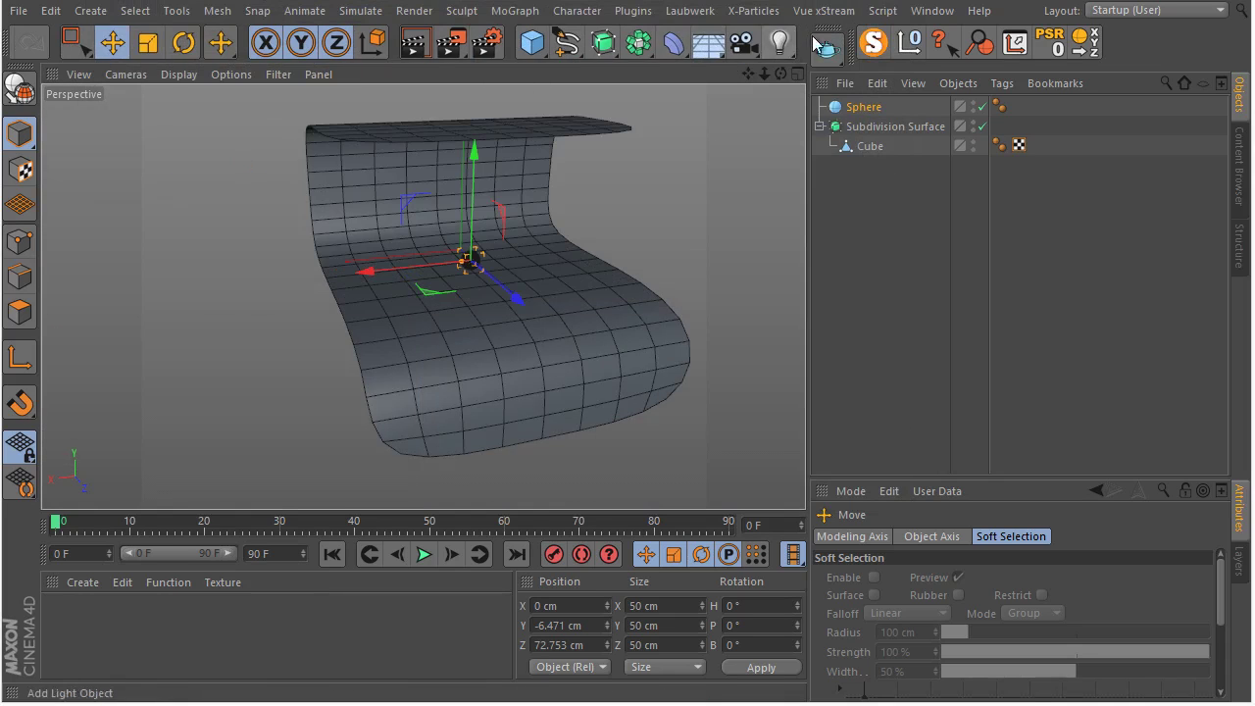
left_click_drag(779, 42, 935, 106)
scroll(488, 315, "up", 2)
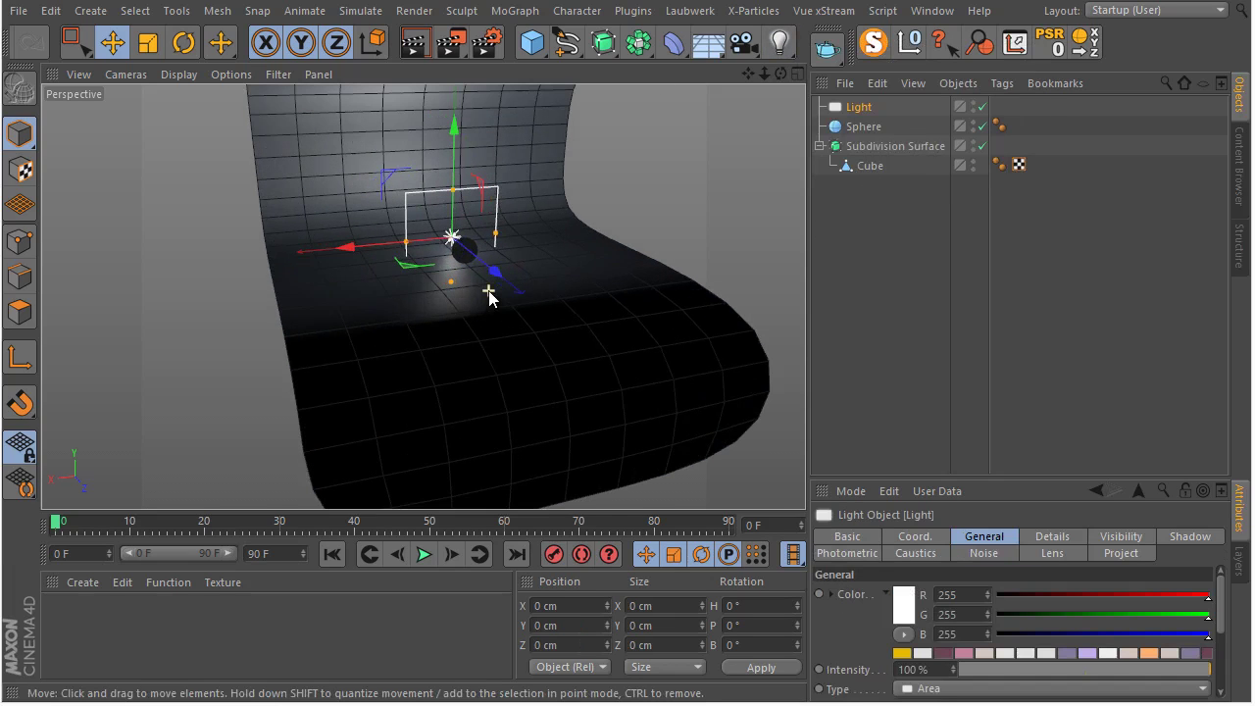
left_click_drag(450, 146, 468, 44)
scroll(427, 342, "down", 4)
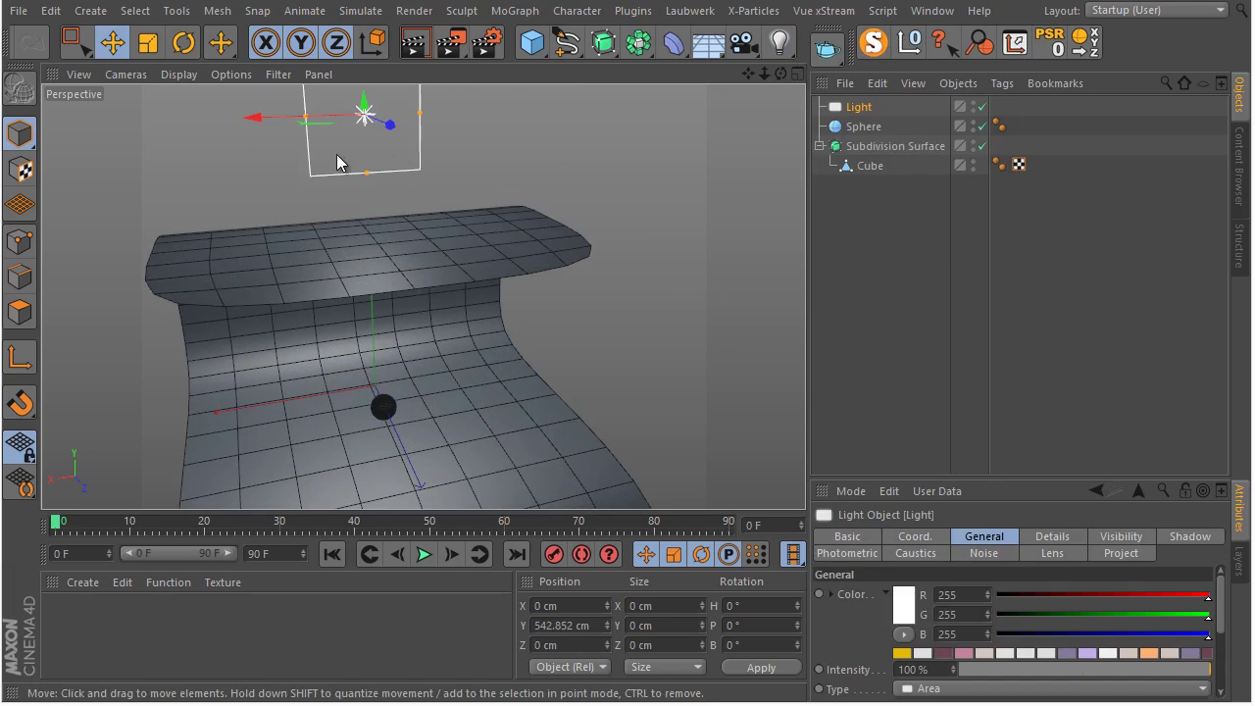
mouse_move(374, 174)
left_mouse_down("alt")
mouse_move(555, 175)
mouse_move(355, 84)
mouse_move(392, 291)
mouse_move(325, 338)
mouse_move(400, 309)
mouse_move(241, 363)
left_mouse_up("alt")
scroll(367, 347, "up", 5)
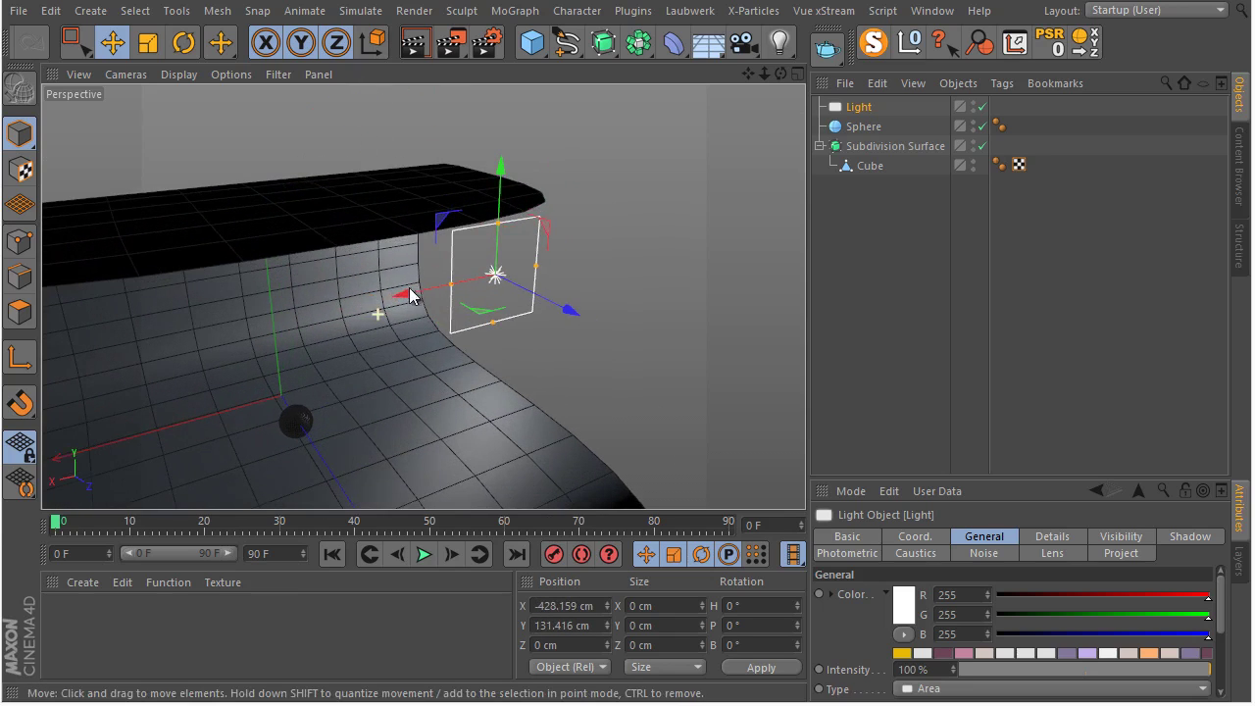
Step: Rotate the light's heading to about 81° so it faces the backdrop
left_click(184, 42)
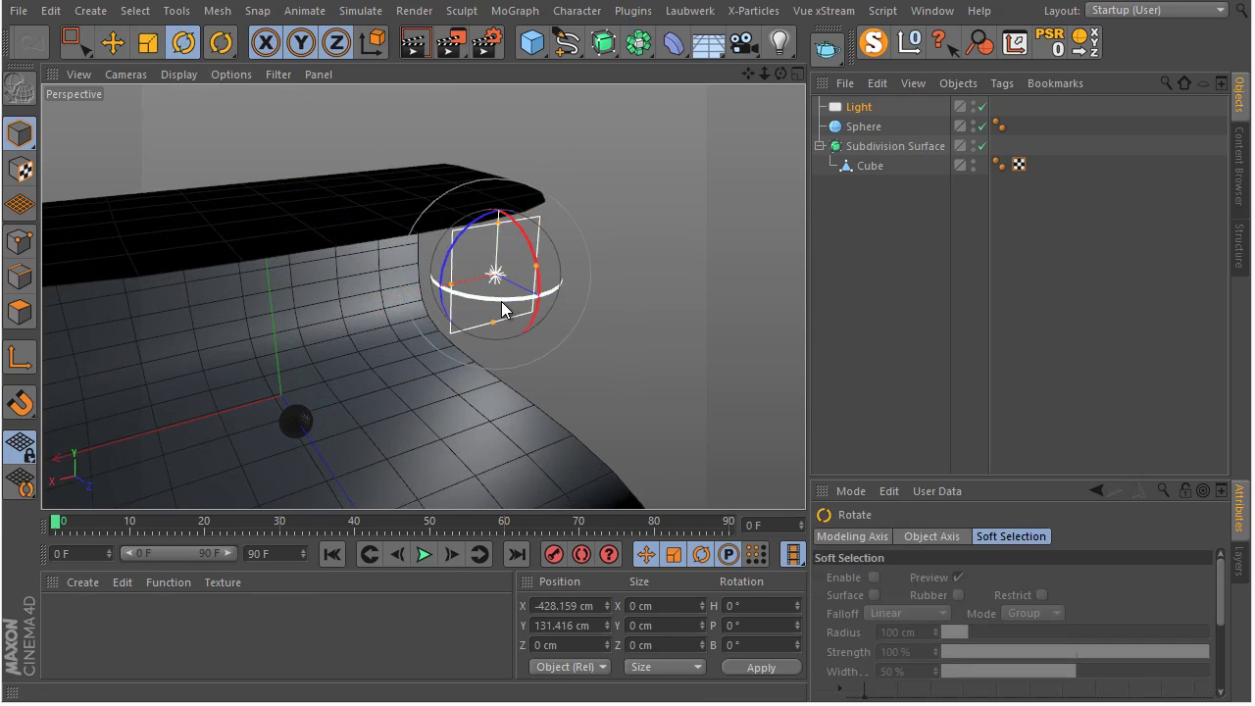
left_click_drag(501, 302, 594, 274)
left_click_drag(289, 236, 372, 98, "alt")
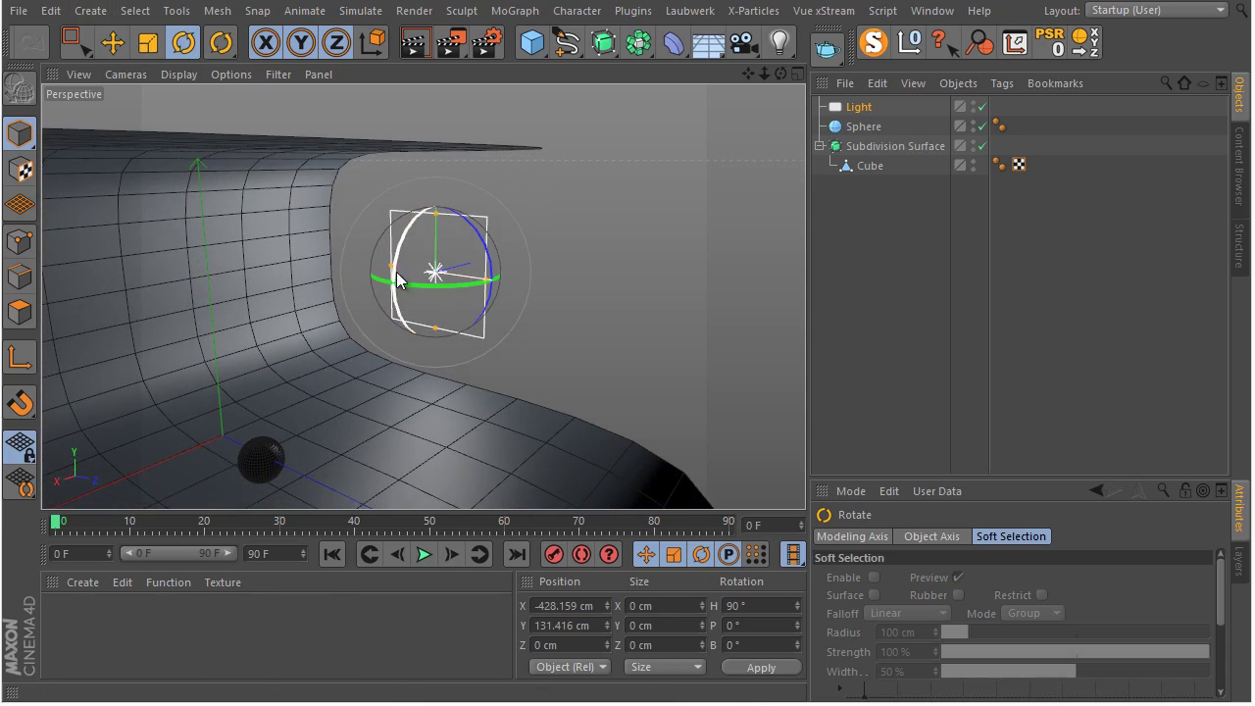
mouse_move(390, 272)
left_mouse_down()
mouse_move(353, 266)
mouse_move(368, 260)
left_mouse_up()
key("ctrl+z")
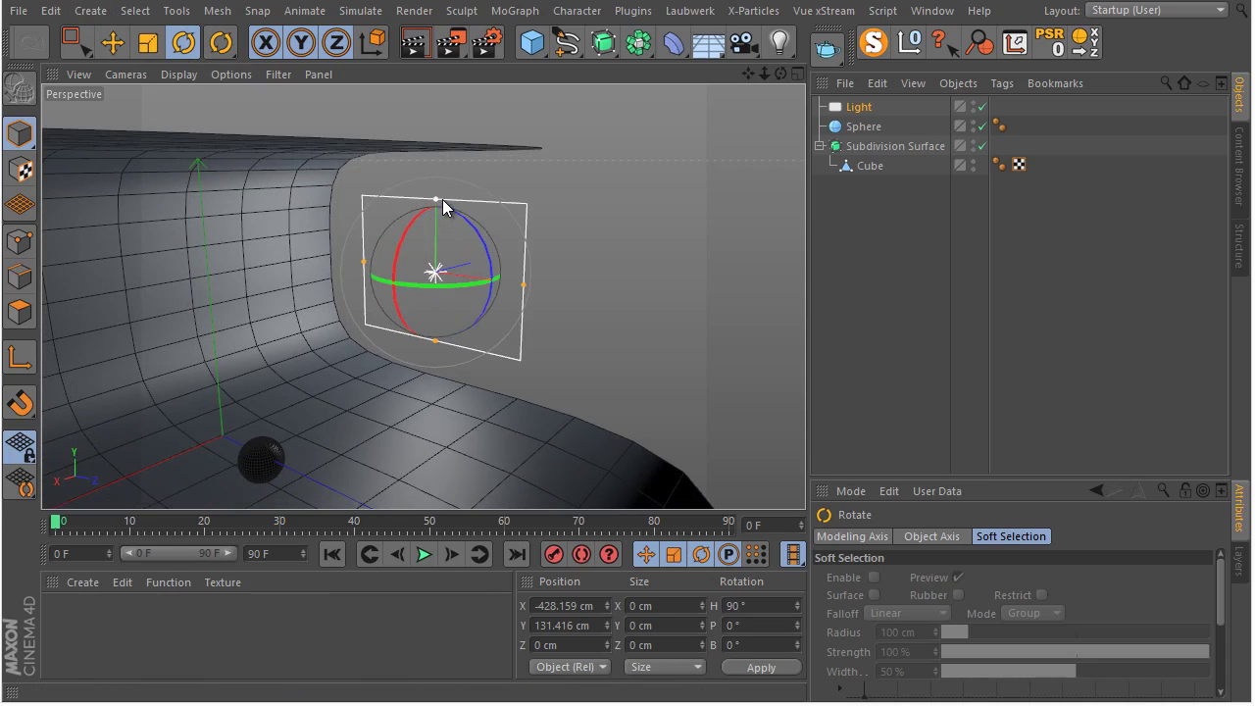
left_click_drag(440, 280, 300, 210)
Step: Move the light along world axes to about X -274, Z 97 cm
left_click(111, 42)
left_click(373, 42)
left_click_drag(431, 210, 519, 215)
left_click_drag(387, 265, 637, 246, "alt")
Step: Add a VrayLight tag to the Light and turn on its shadows
right_click(858, 117)
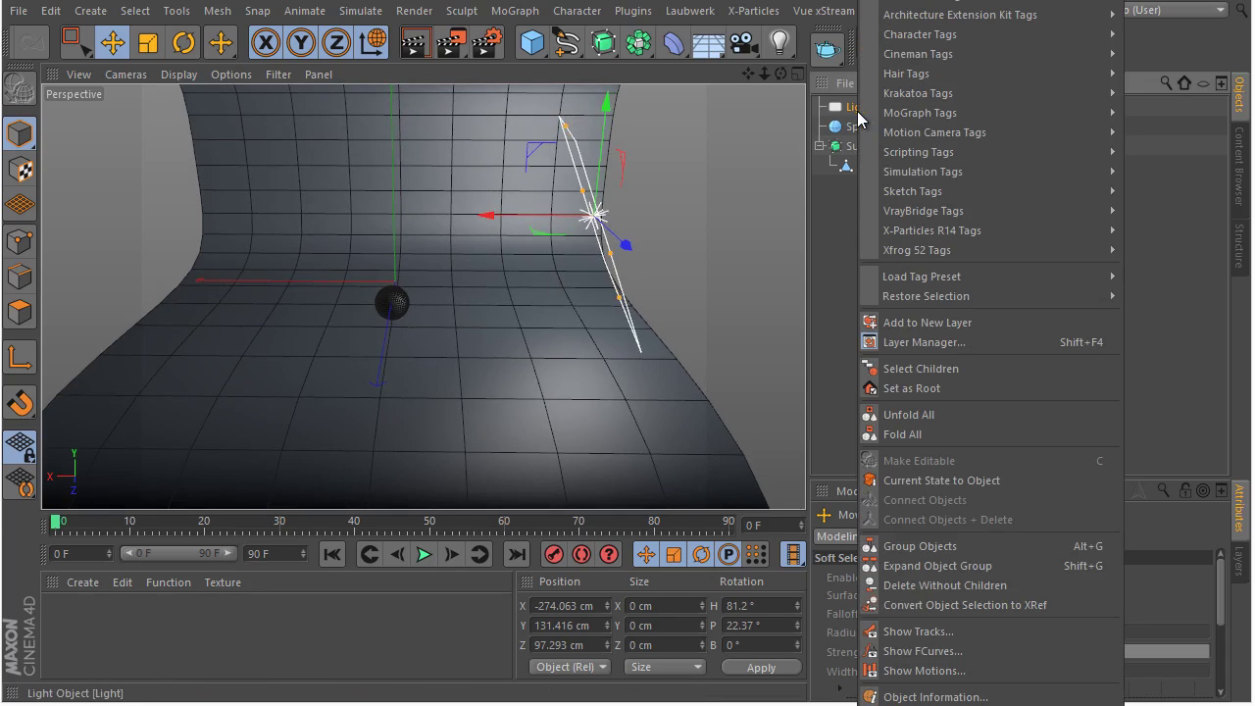
key("Escape")
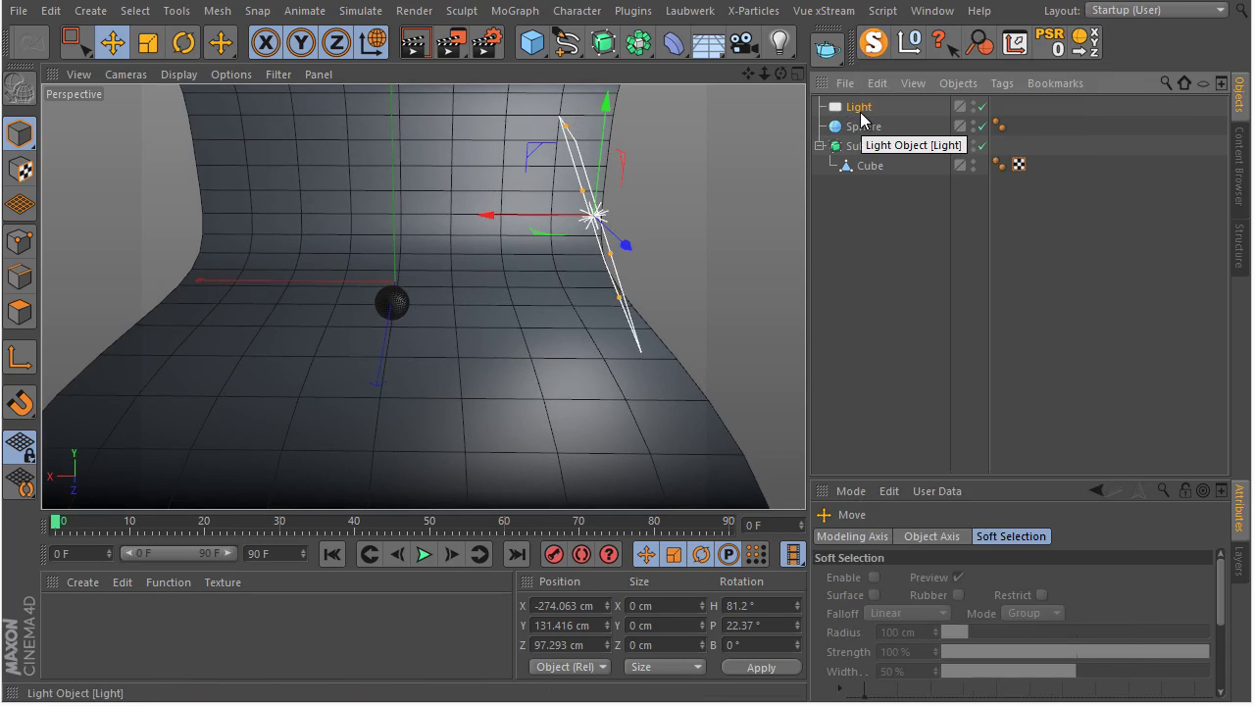
right_click(865, 118)
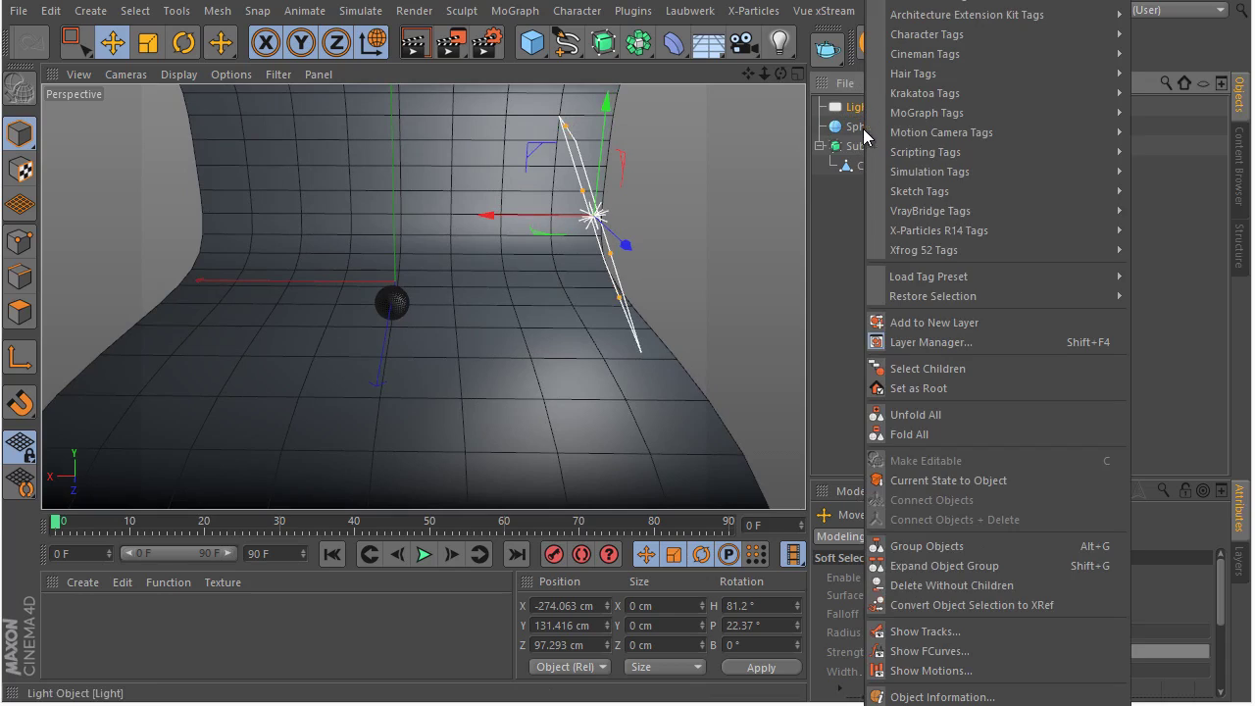
mouse_move(956, 214)
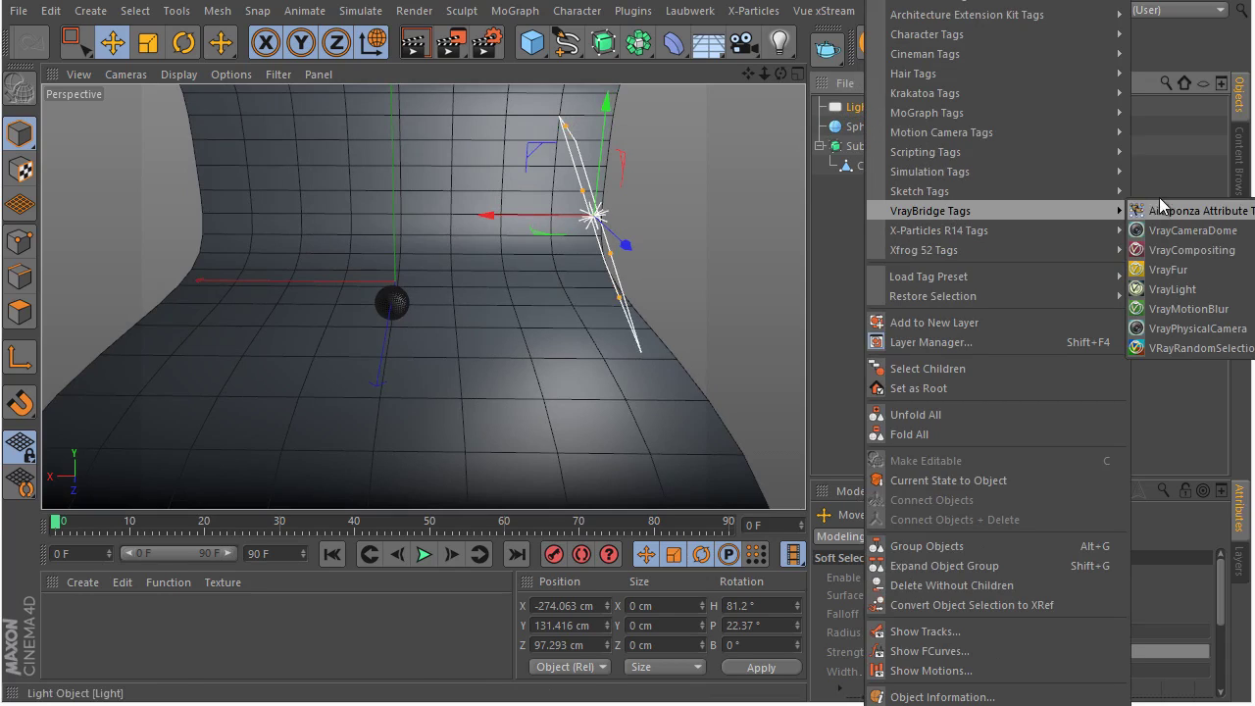
left_click(1212, 290)
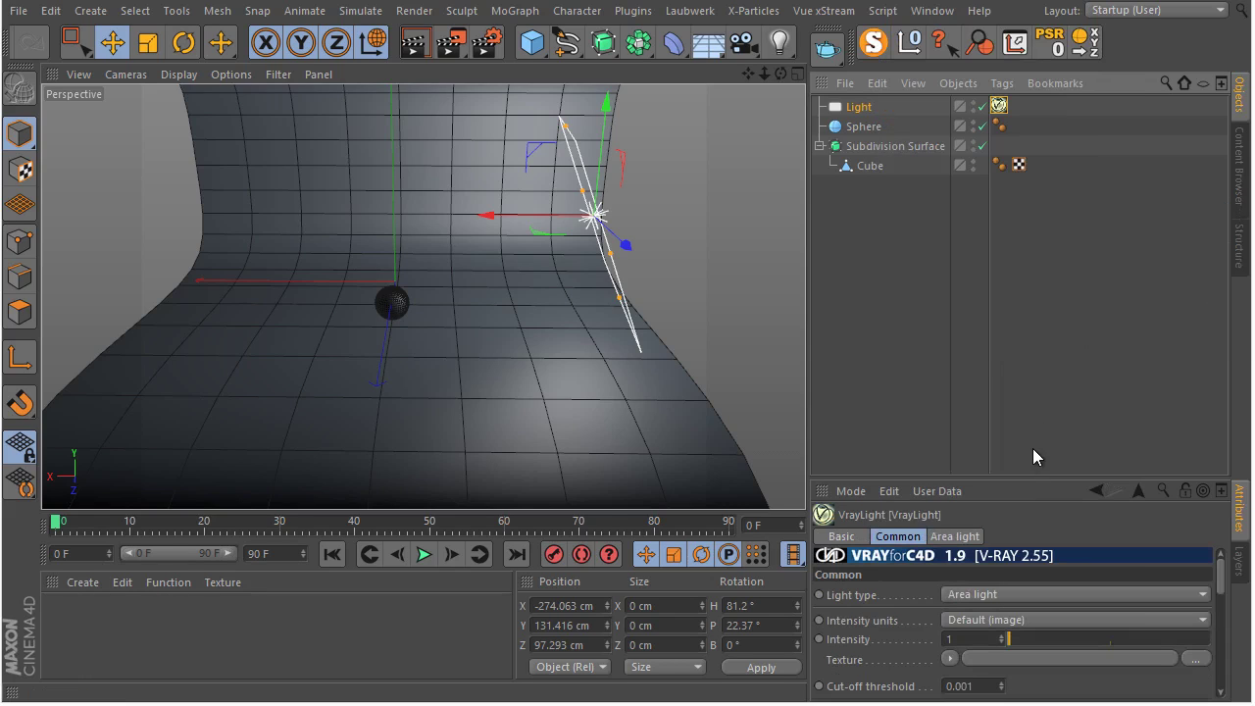
left_click_drag(1007, 477, 1005, 212)
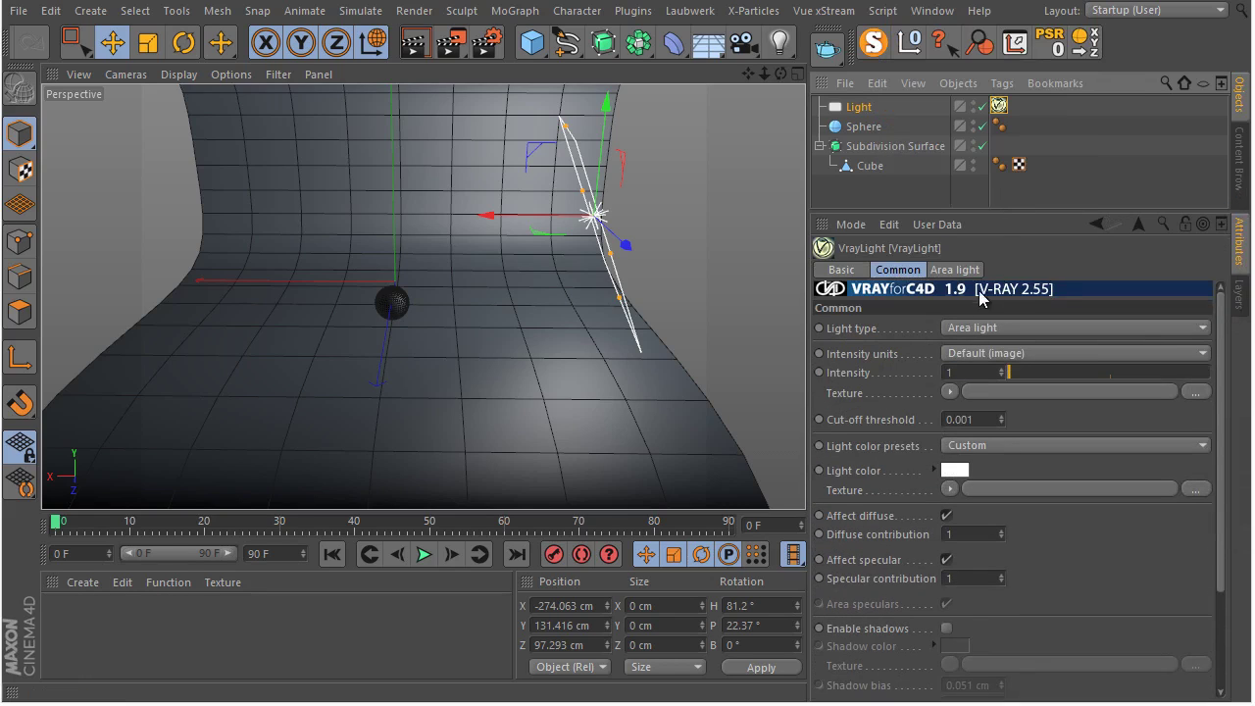
scroll(876, 373, "down", 3)
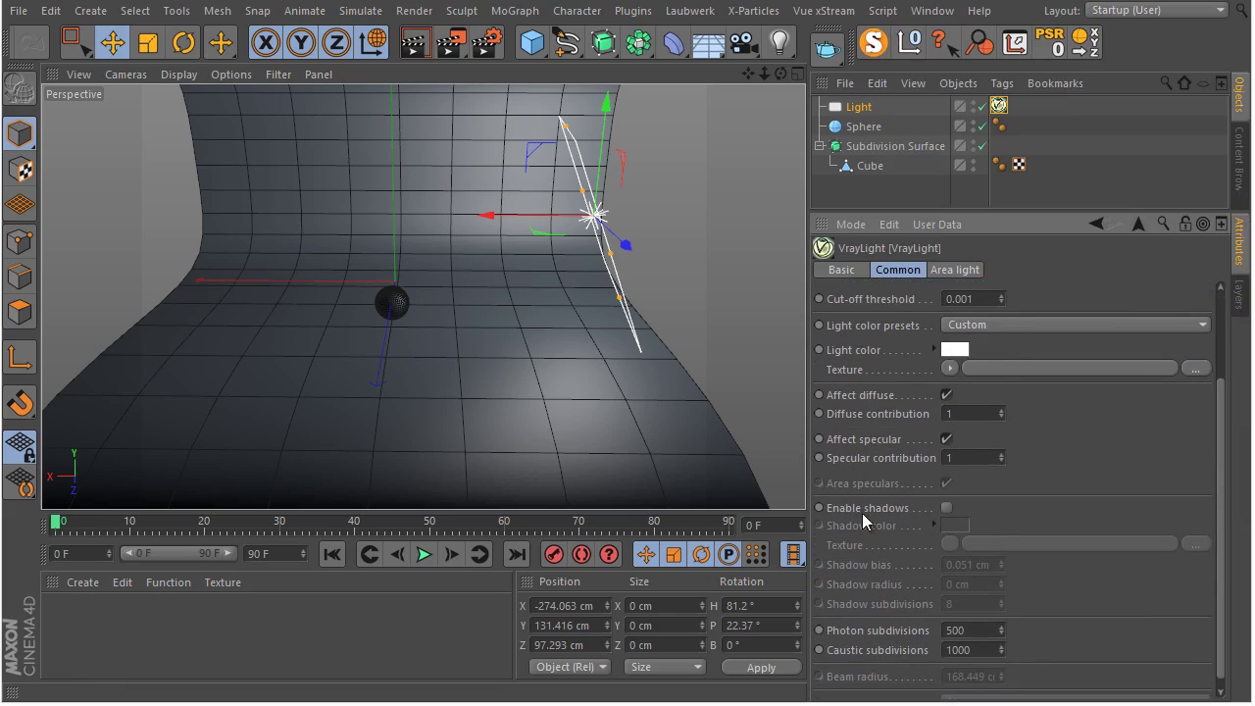
left_click(946, 507)
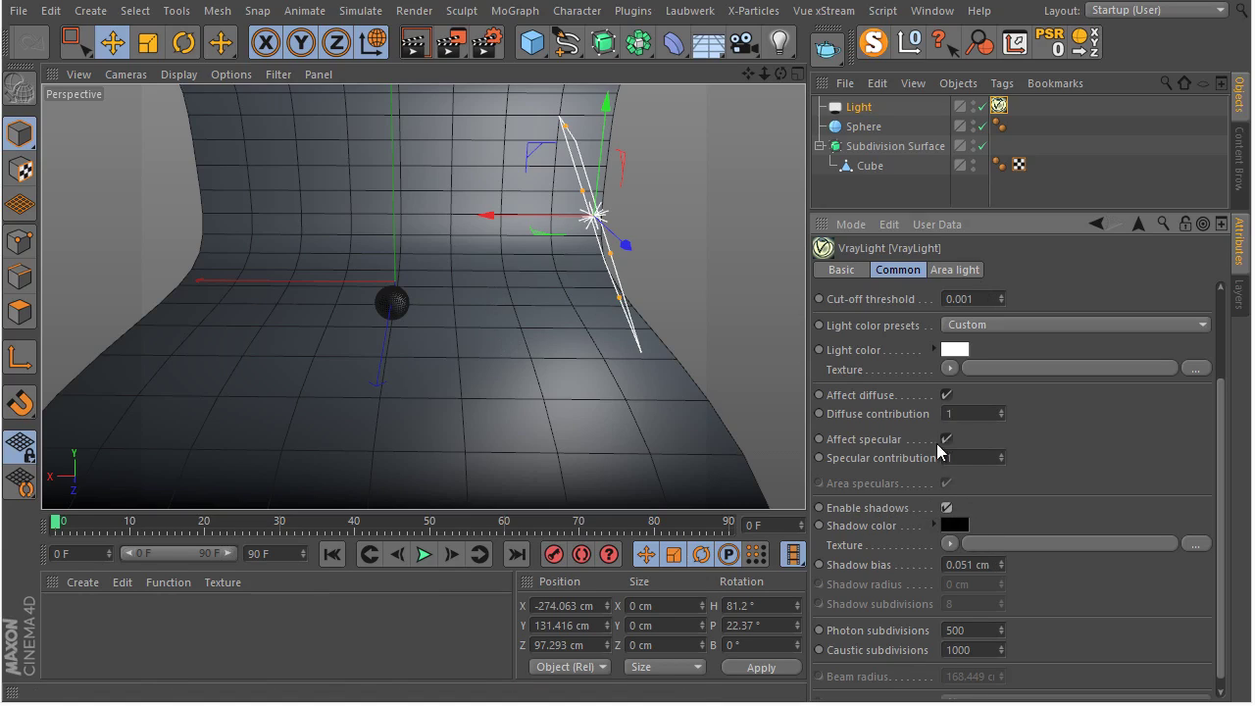
left_click(954, 270)
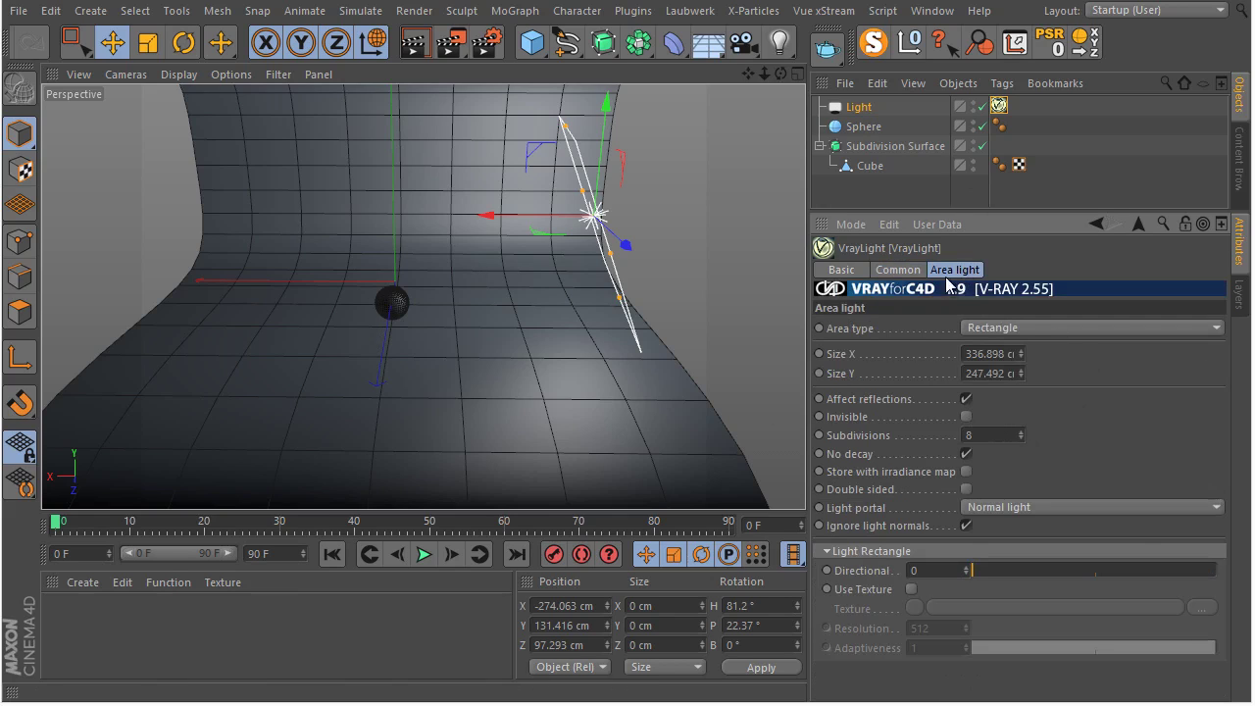
Step: Set the light colour to pale cyan (RGB 191, 252, 248)
left_click(899, 270)
left_click(953, 470)
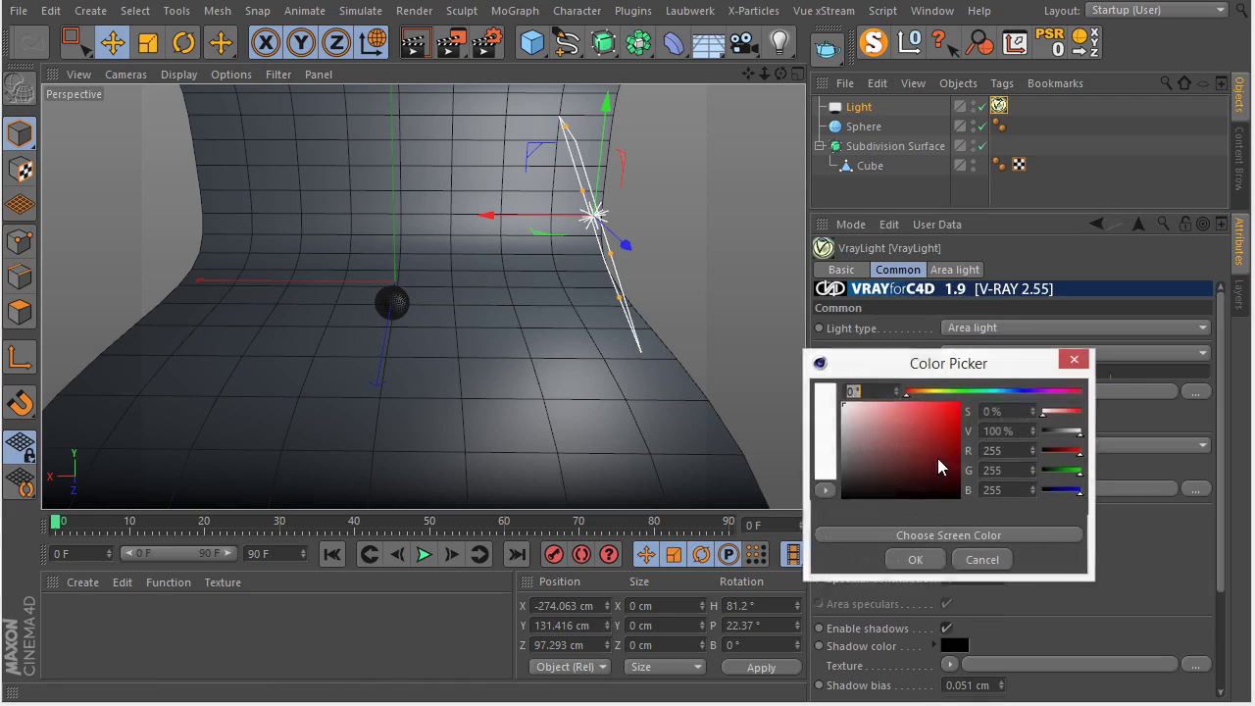
left_click(991, 394)
left_click(885, 406)
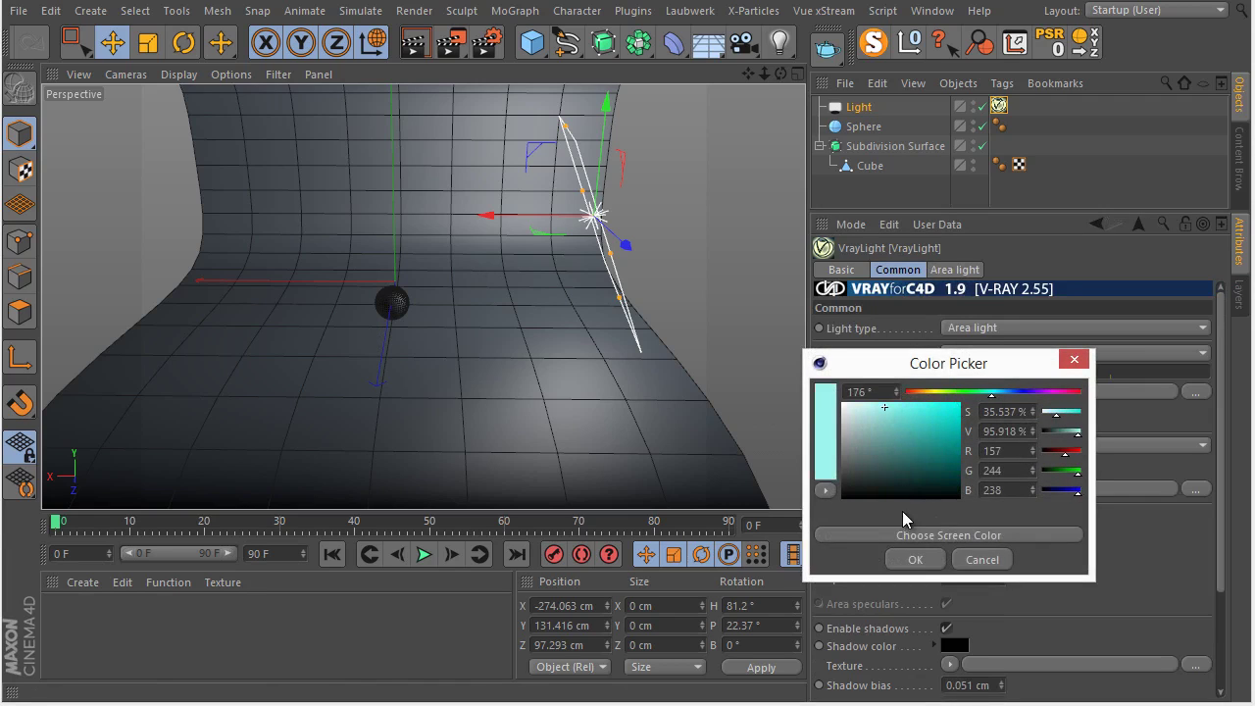
left_click(915, 559)
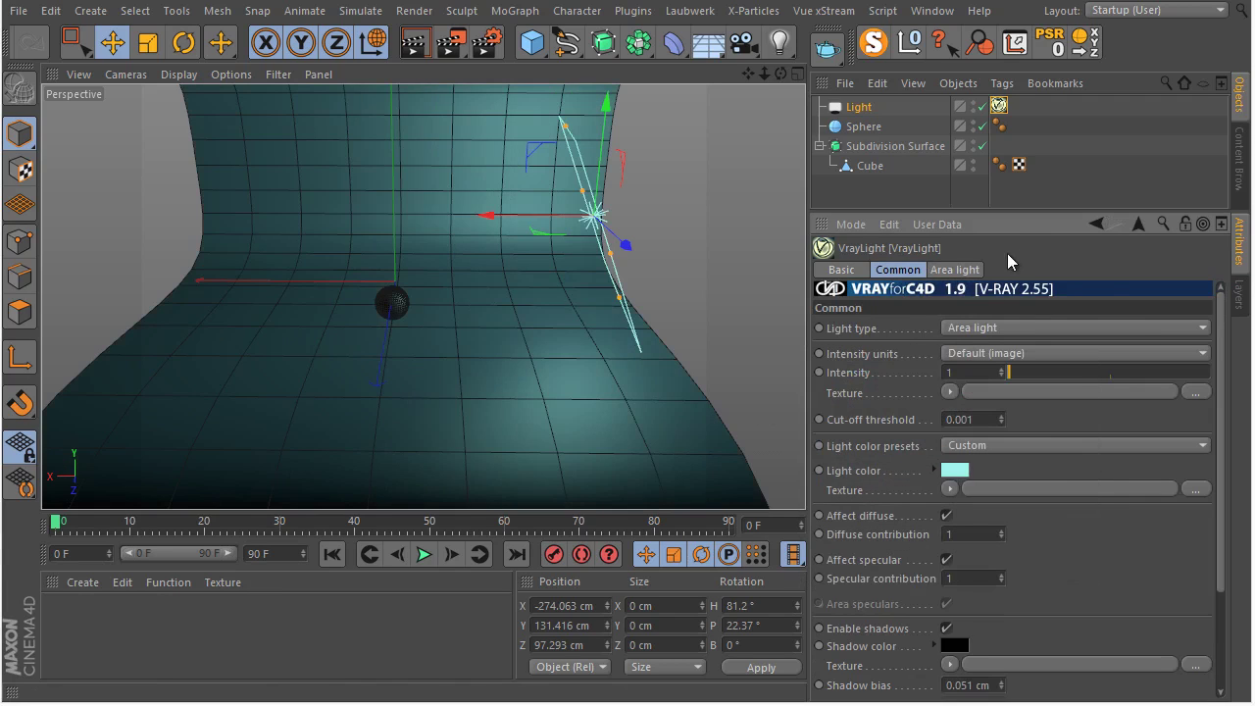
left_click(956, 471)
left_click_drag(886, 415, 877, 406)
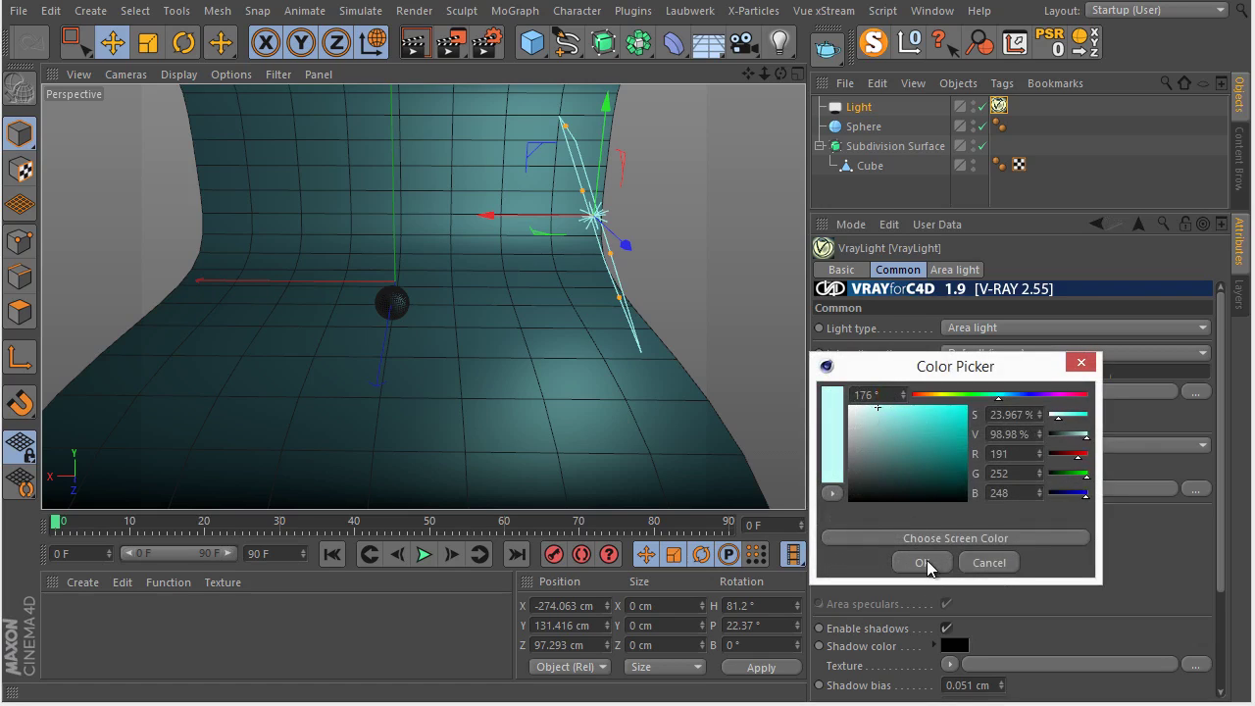
left_click(920, 561)
left_click_drag(521, 209, 550, 139, "alt")
Step: In VrayBridge render settings, enable GI and load the 04_IR-LC_medium preset from Classic Chaosgroup Setups
left_click(486, 42)
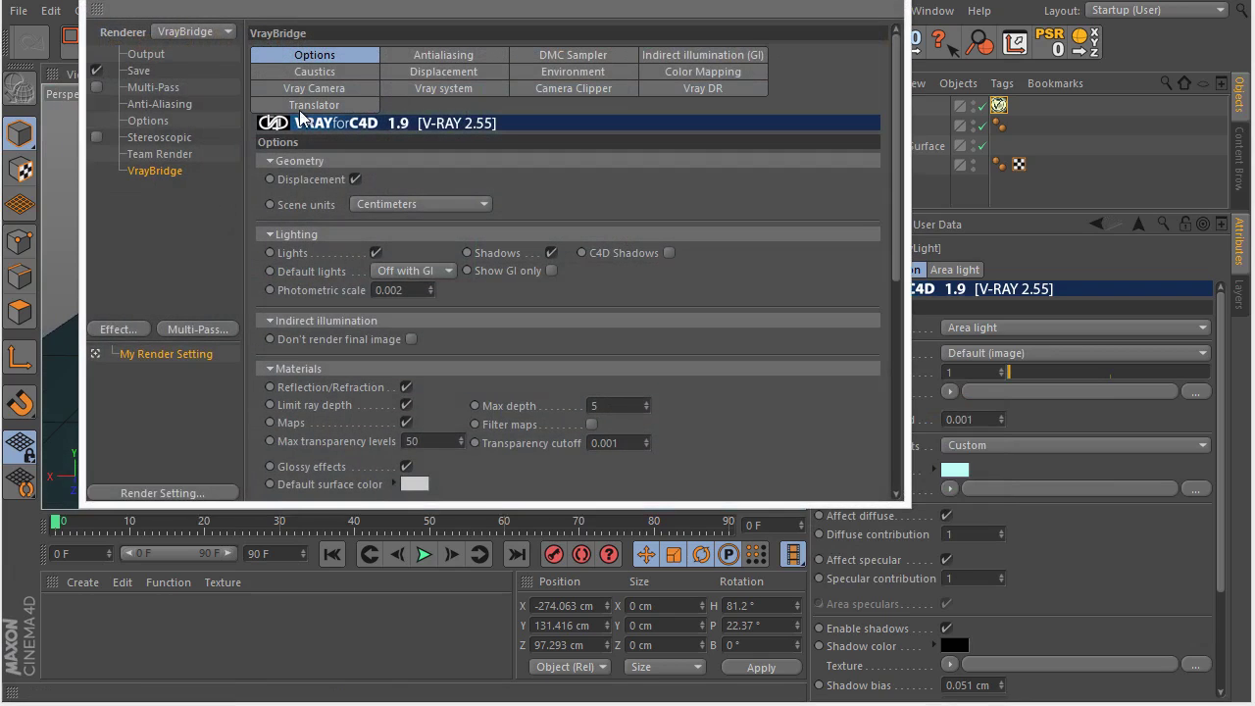
left_click(669, 55)
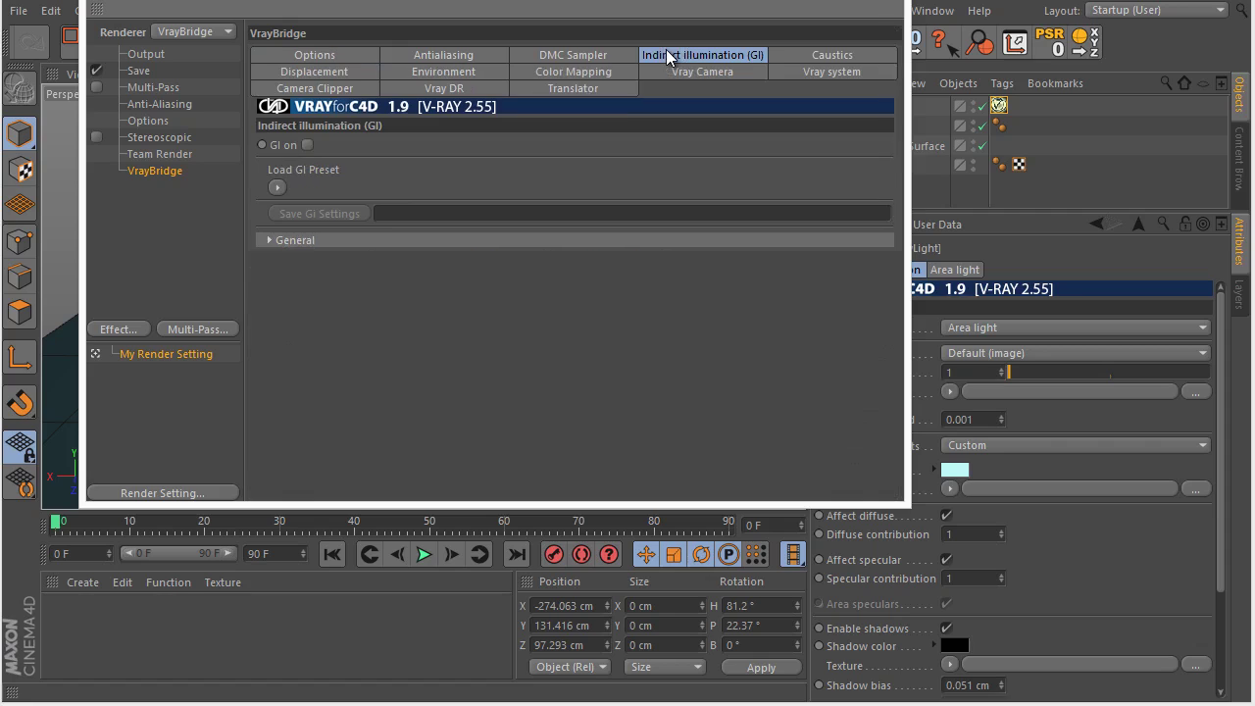
left_click(307, 145)
left_click(276, 186)
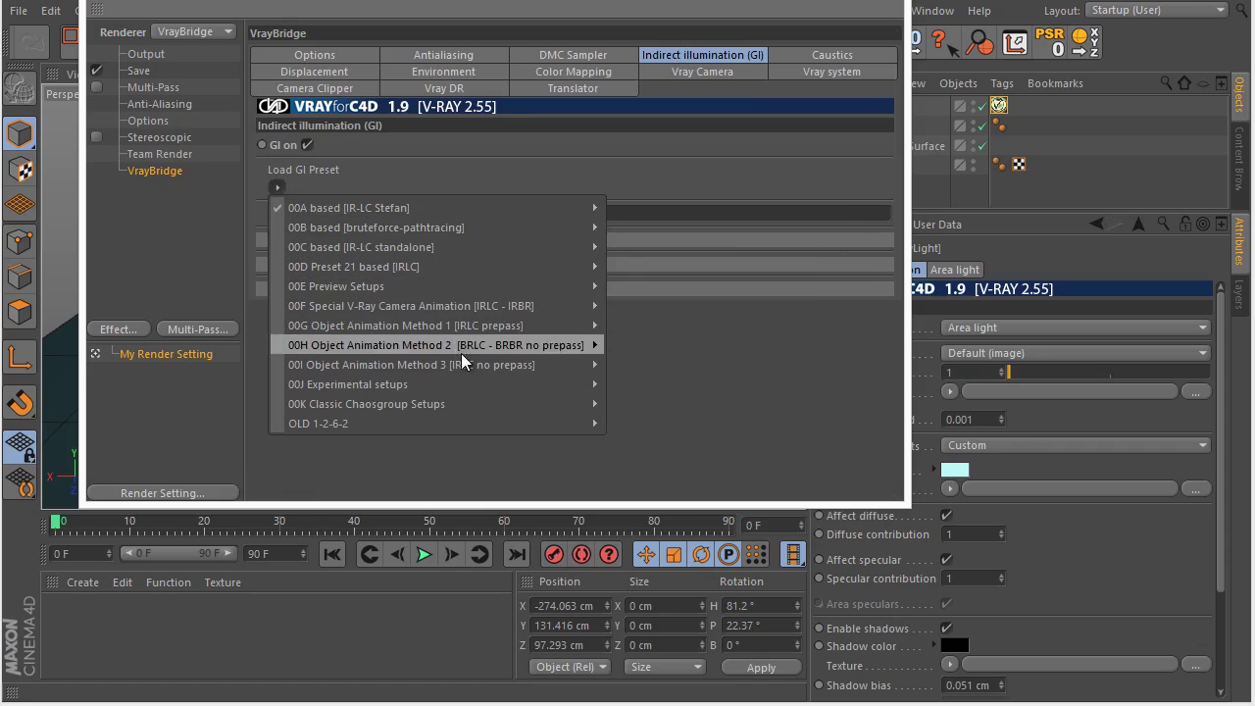
mouse_move(470, 372)
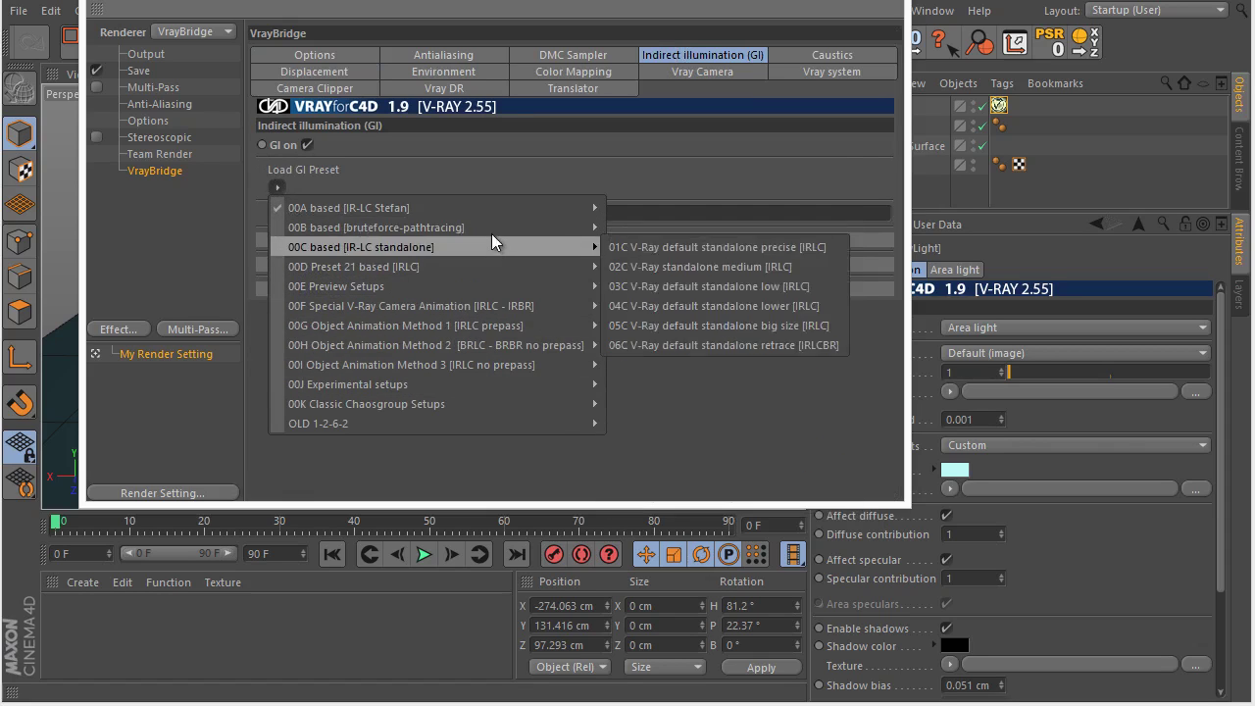
mouse_move(475, 394)
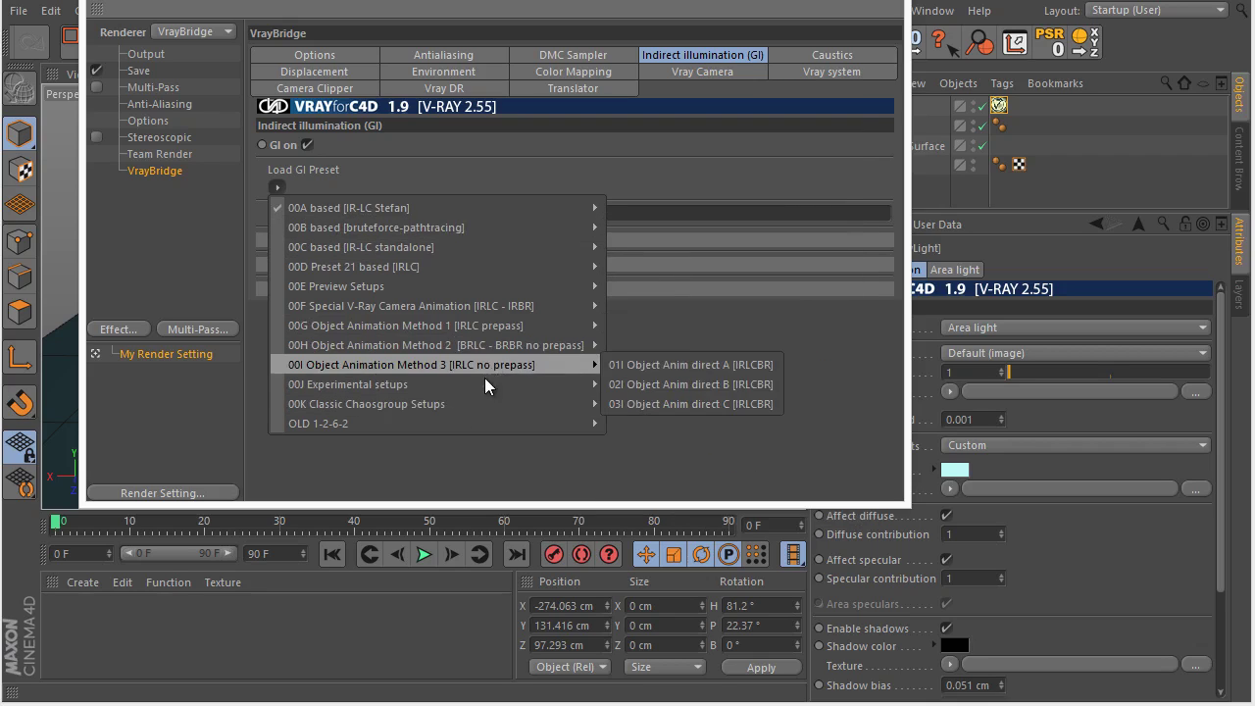
mouse_move(460, 267)
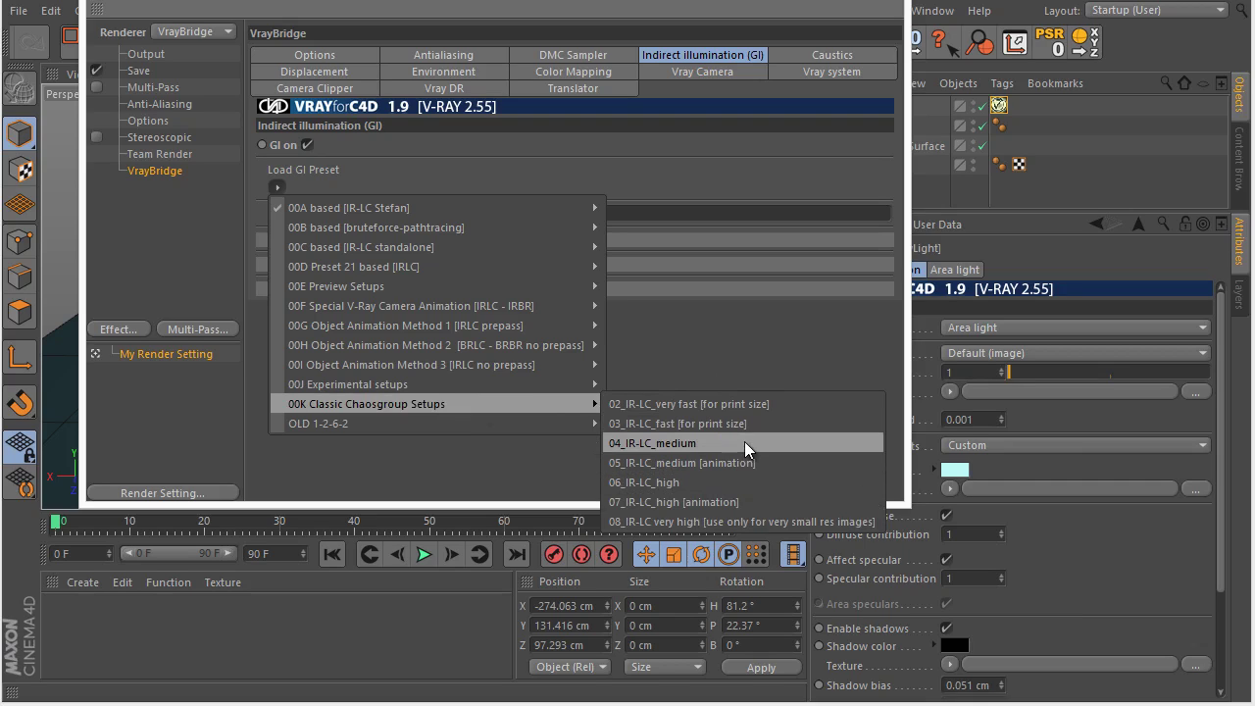
left_click(744, 444)
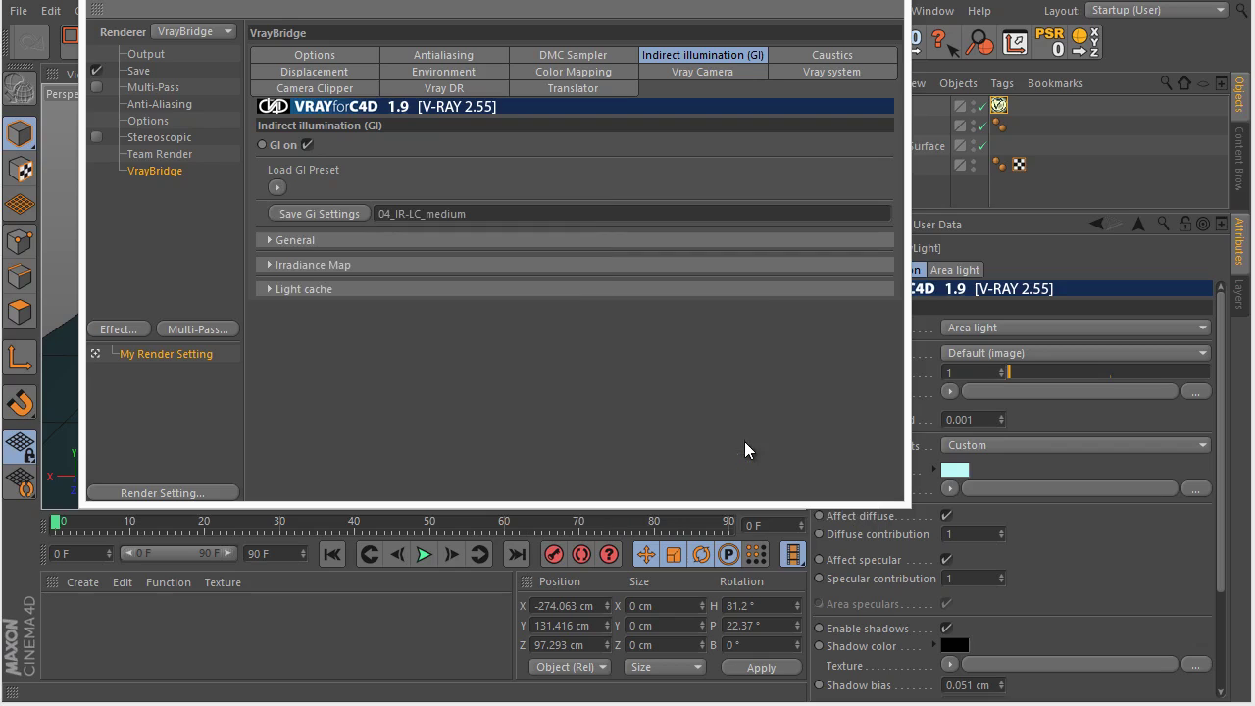
Step: Set the Light cache Subdivision to 500
left_click(319, 268)
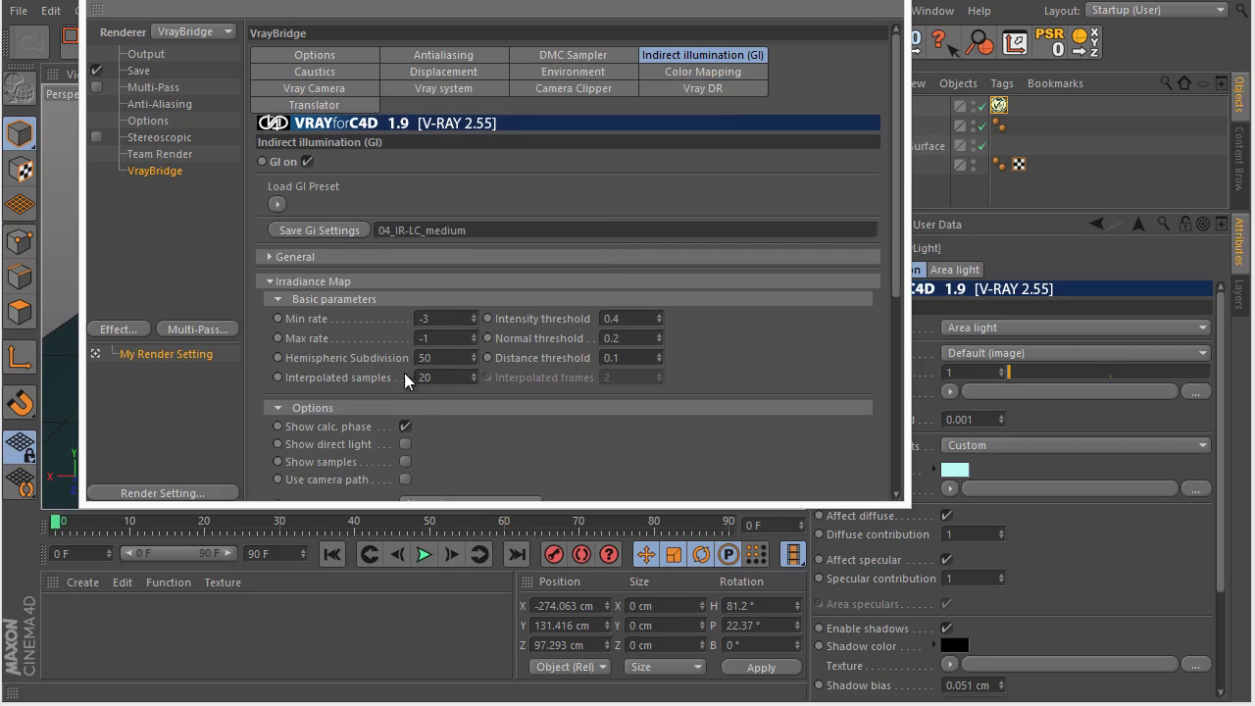
scroll(370, 367, "down", 1)
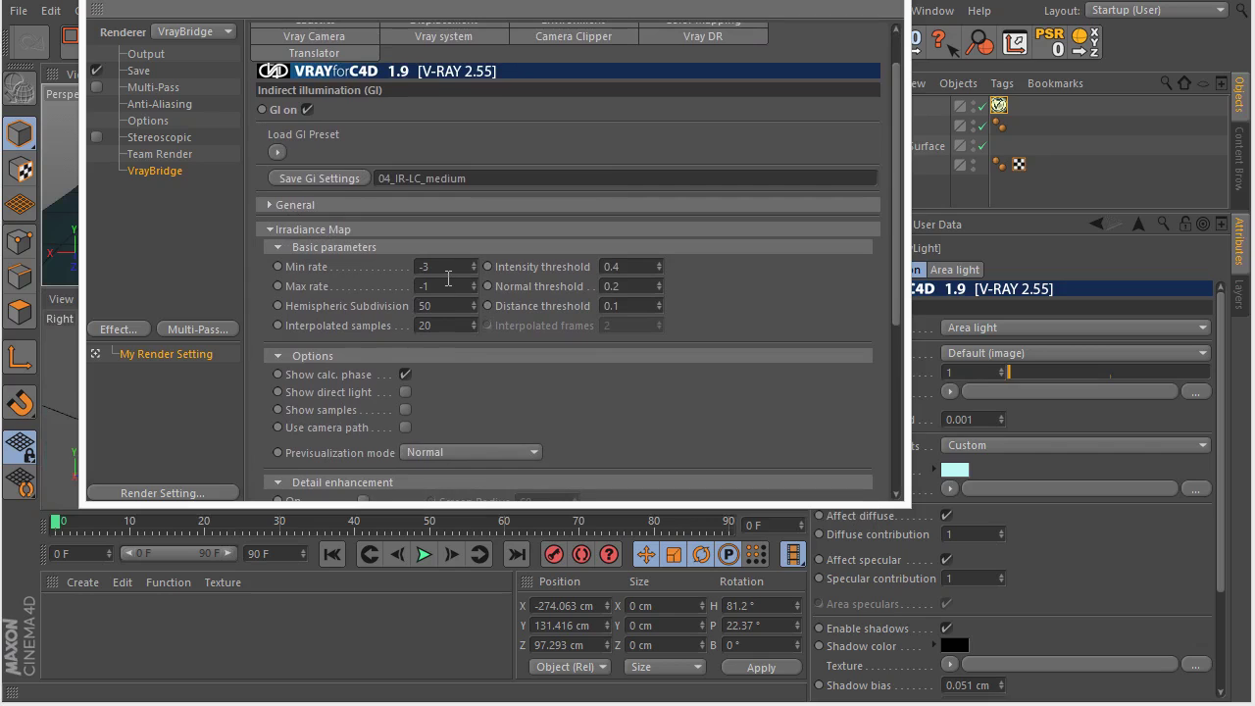
scroll(347, 285, "down", 2)
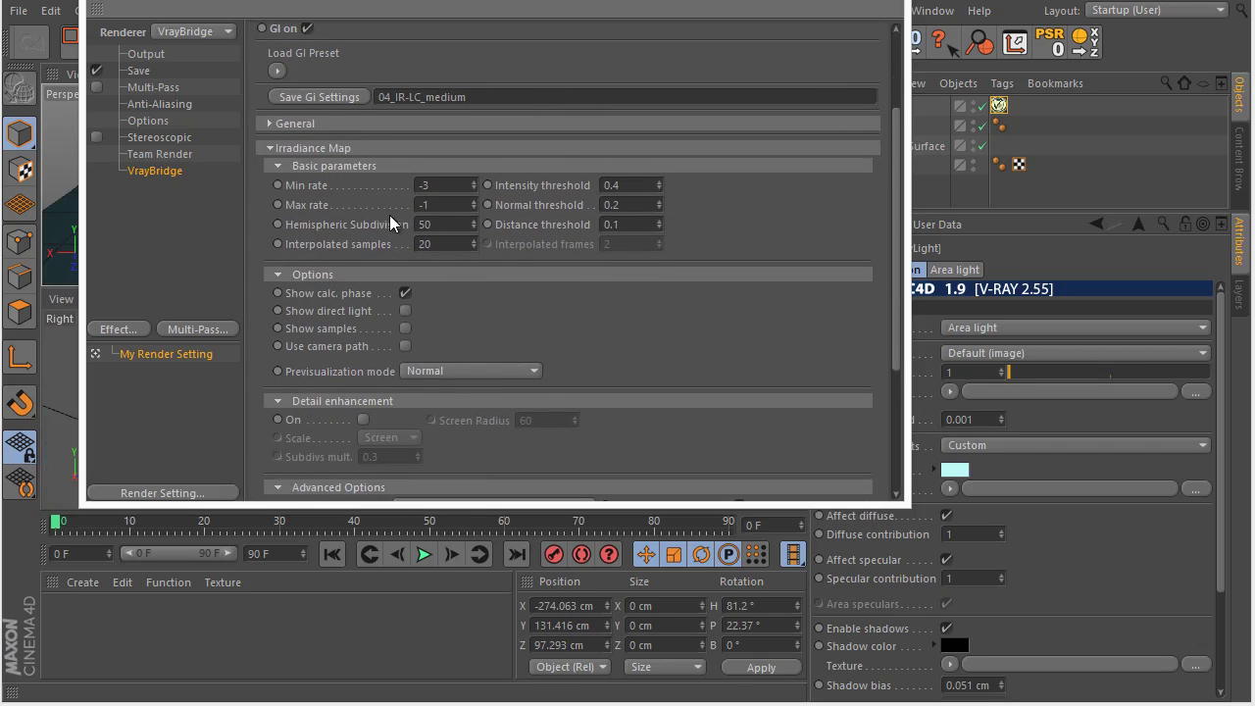
scroll(402, 227, "down", 1)
left_click(385, 119)
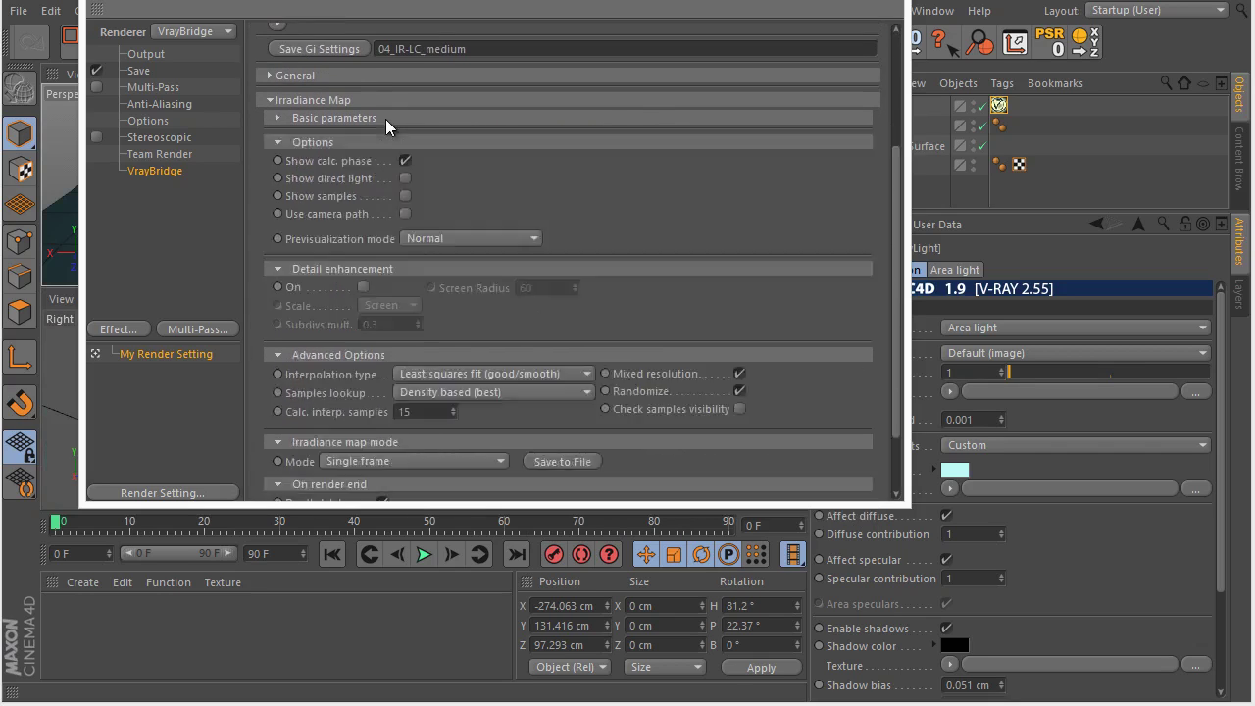
left_click(382, 102)
left_click(361, 305)
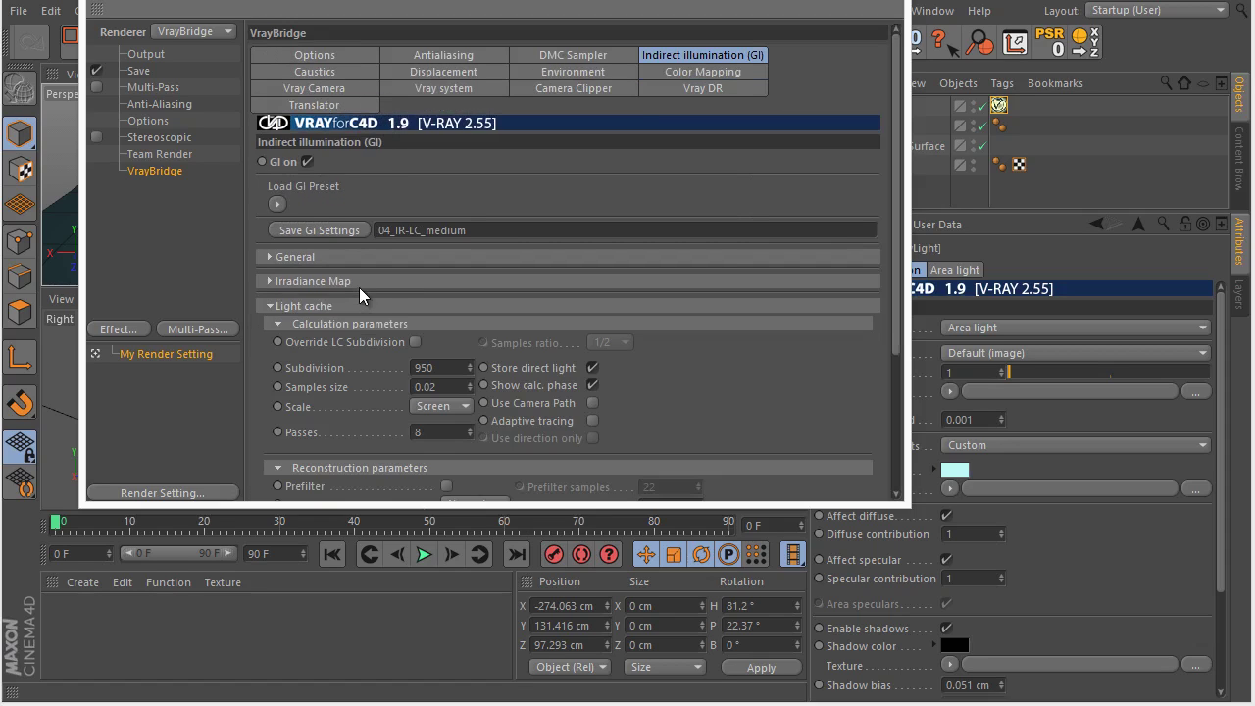
left_click_drag(467, 365, 465, 368)
left_click(470, 364)
type("500")
Step: Set the Adaptive DMC antialiasing Max subdivision to 16 and close Render Settings
left_click(312, 306)
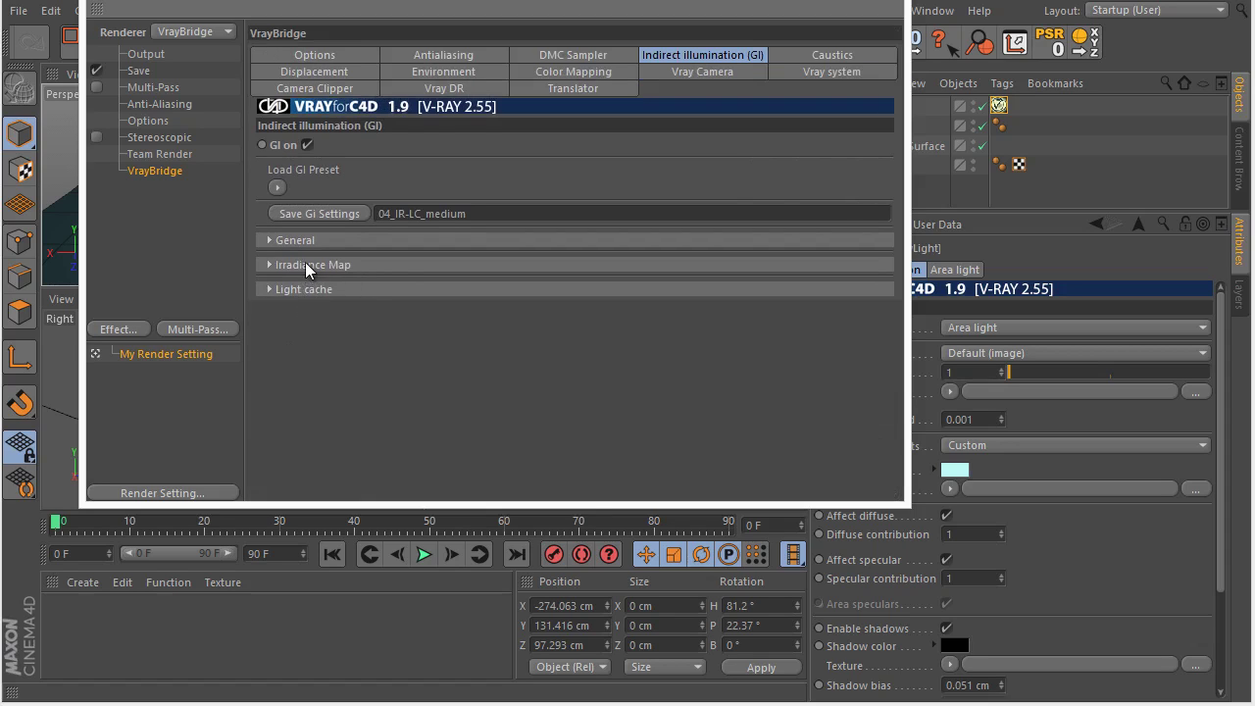
left_click(307, 264)
left_click(320, 300)
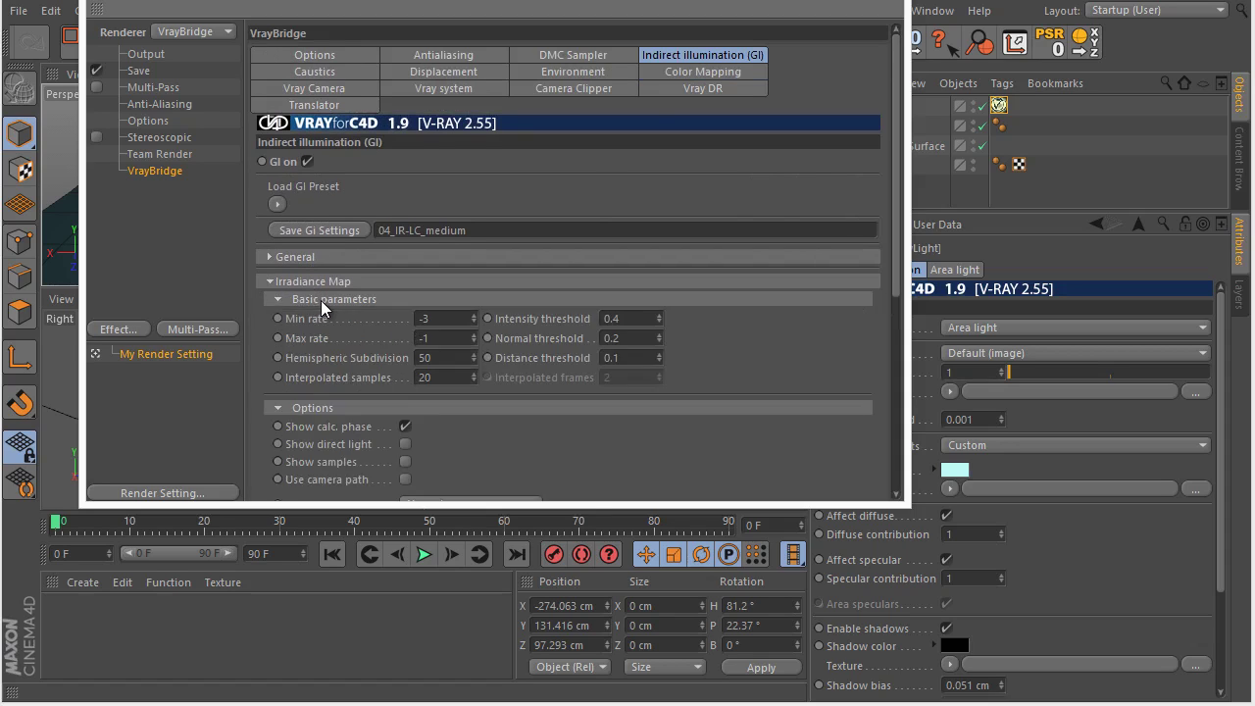
double_click(447, 334)
left_click(606, 56)
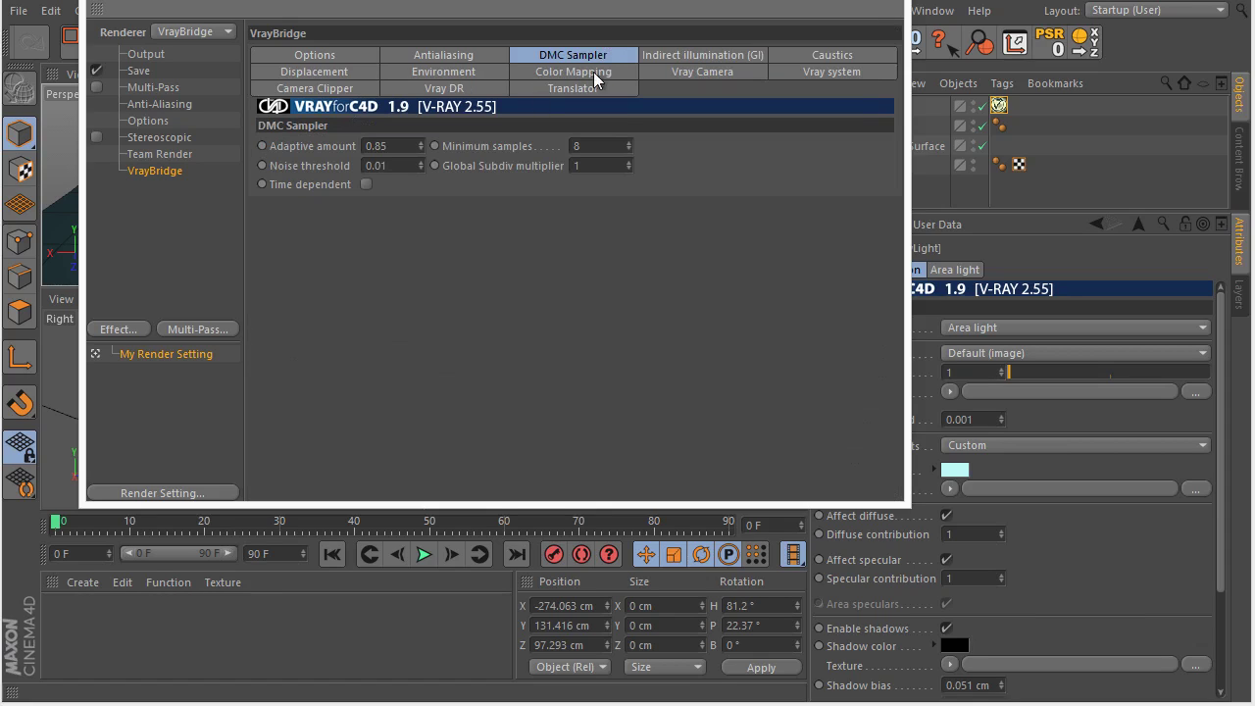
left_click(454, 54)
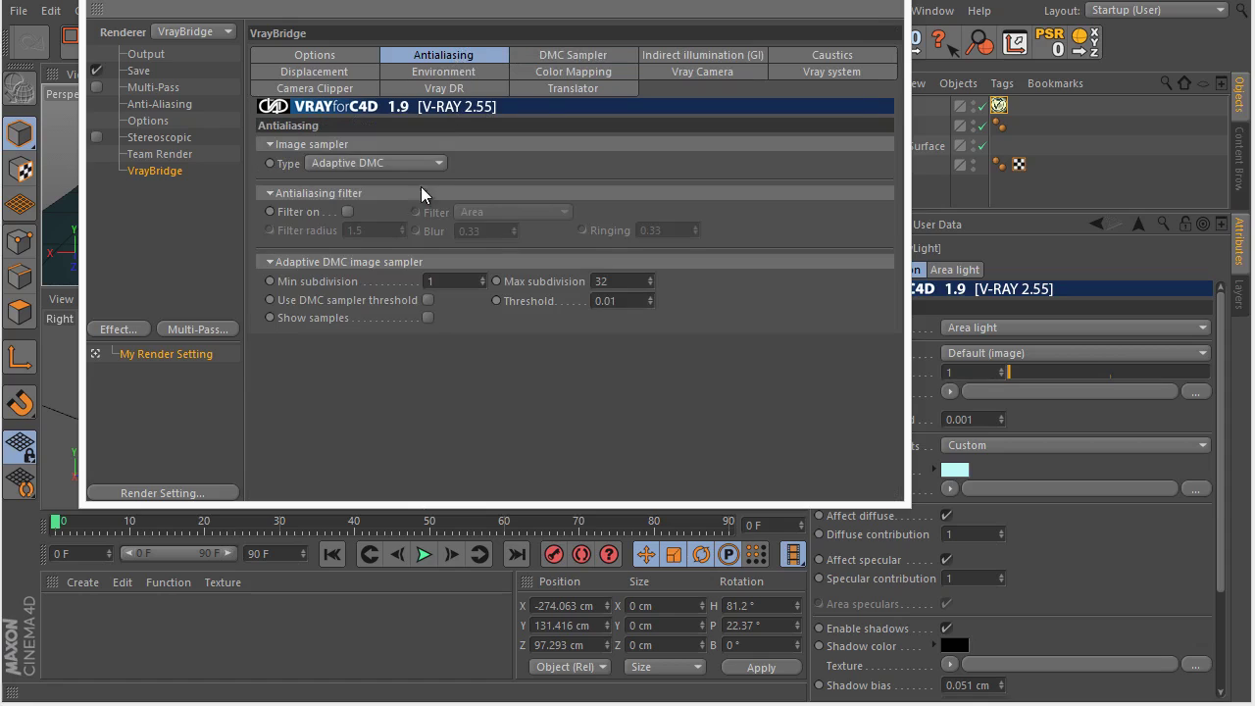
left_click(631, 281)
type("16")
key("Return")
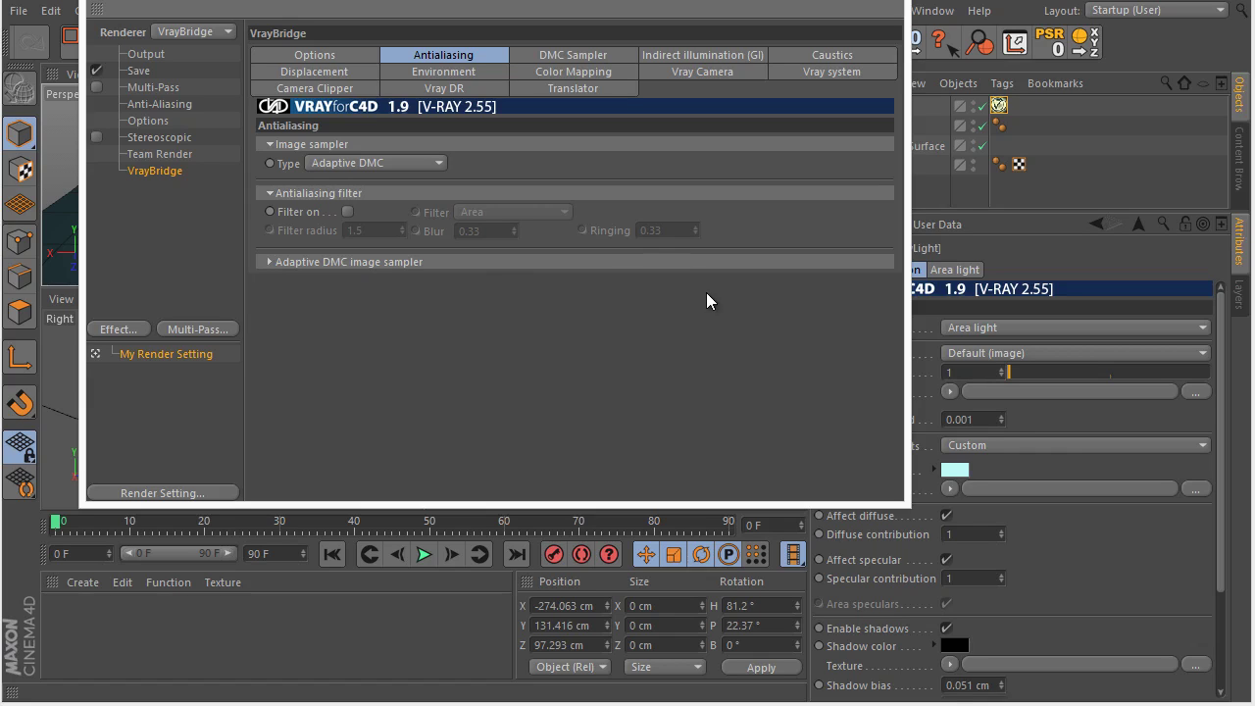
left_click(533, 262)
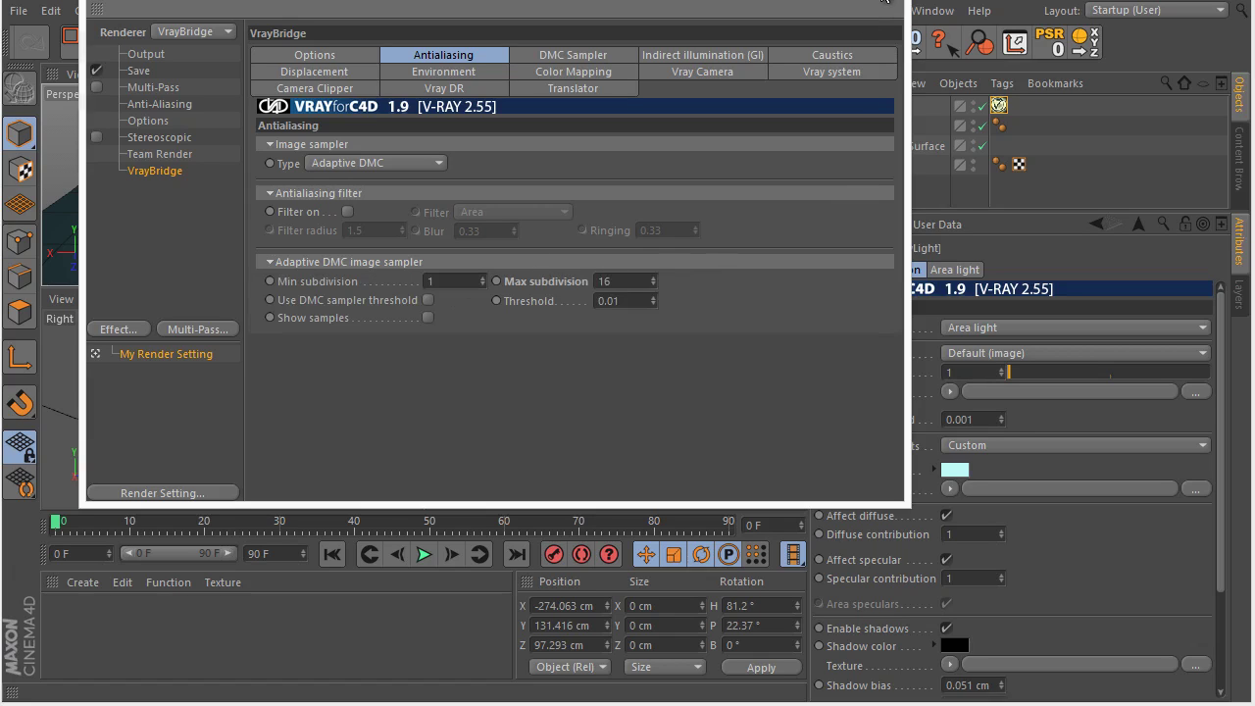
left_click(890, 6)
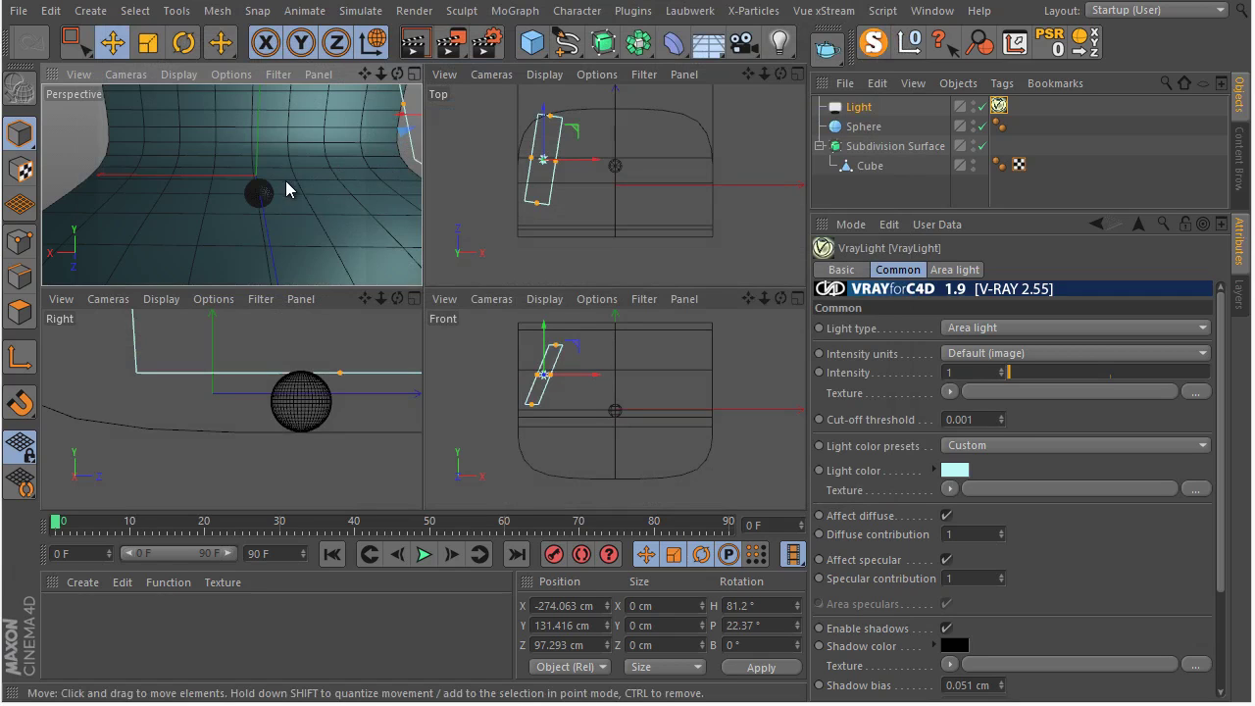
Step: Zoom the maximized Perspective view onto the sphere, test-render, then restore the four views
middle_click(286, 180)
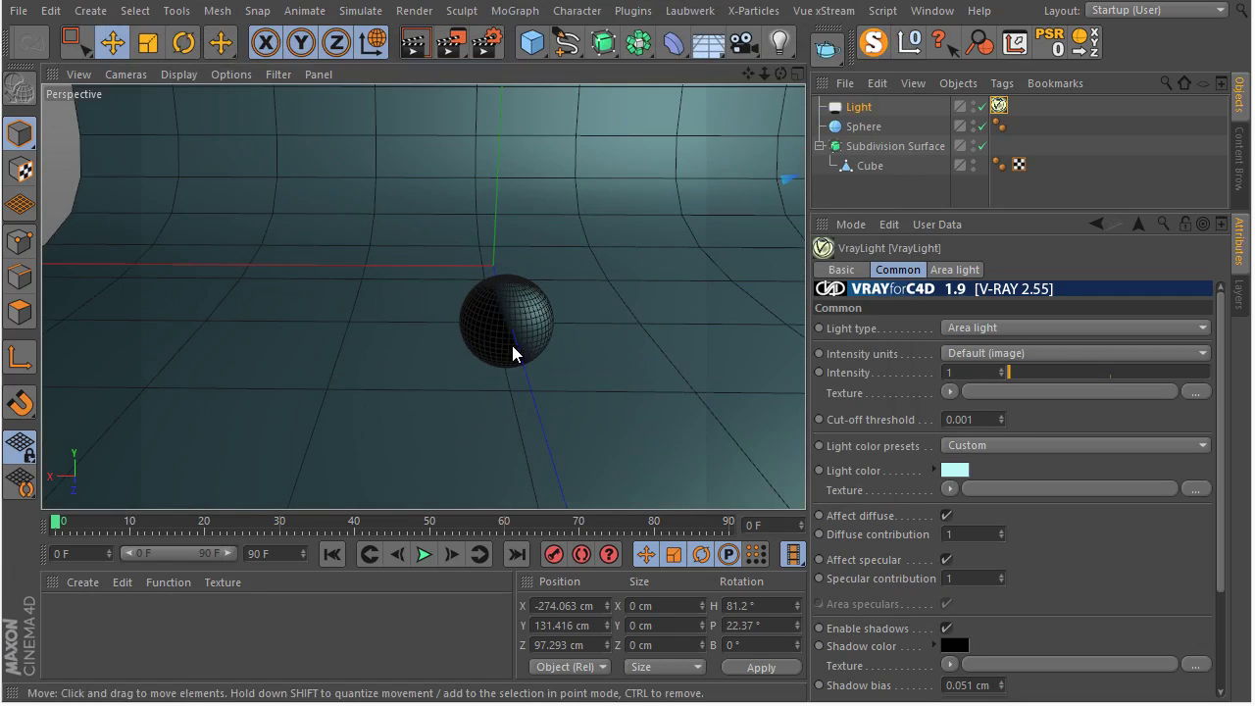
scroll(511, 344, "up", 6)
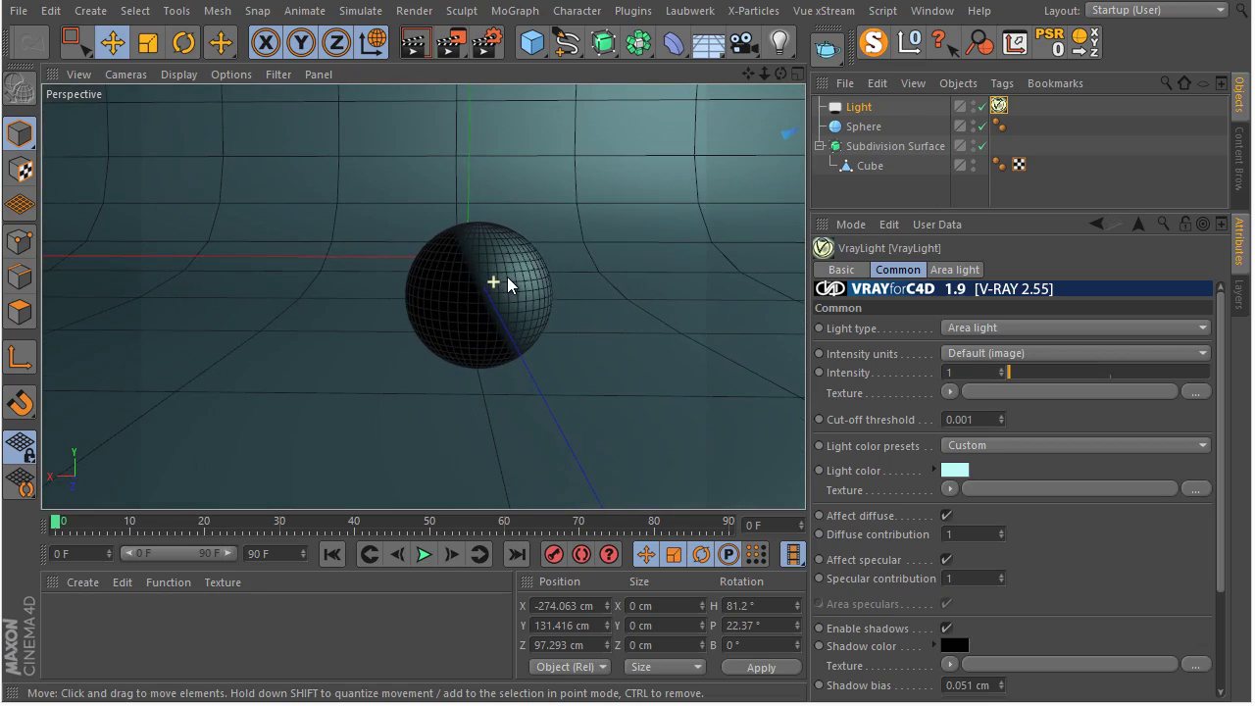
middle_click_drag(507, 282, 482, 296, "alt")
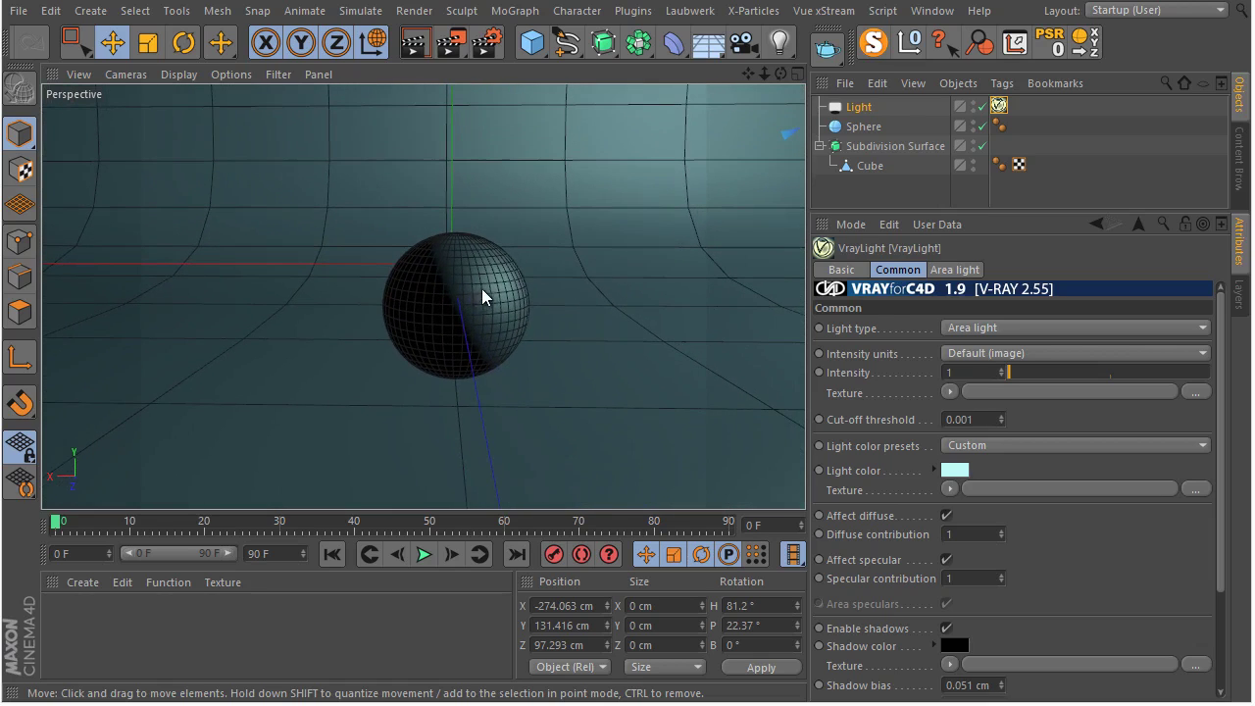
left_click(412, 45)
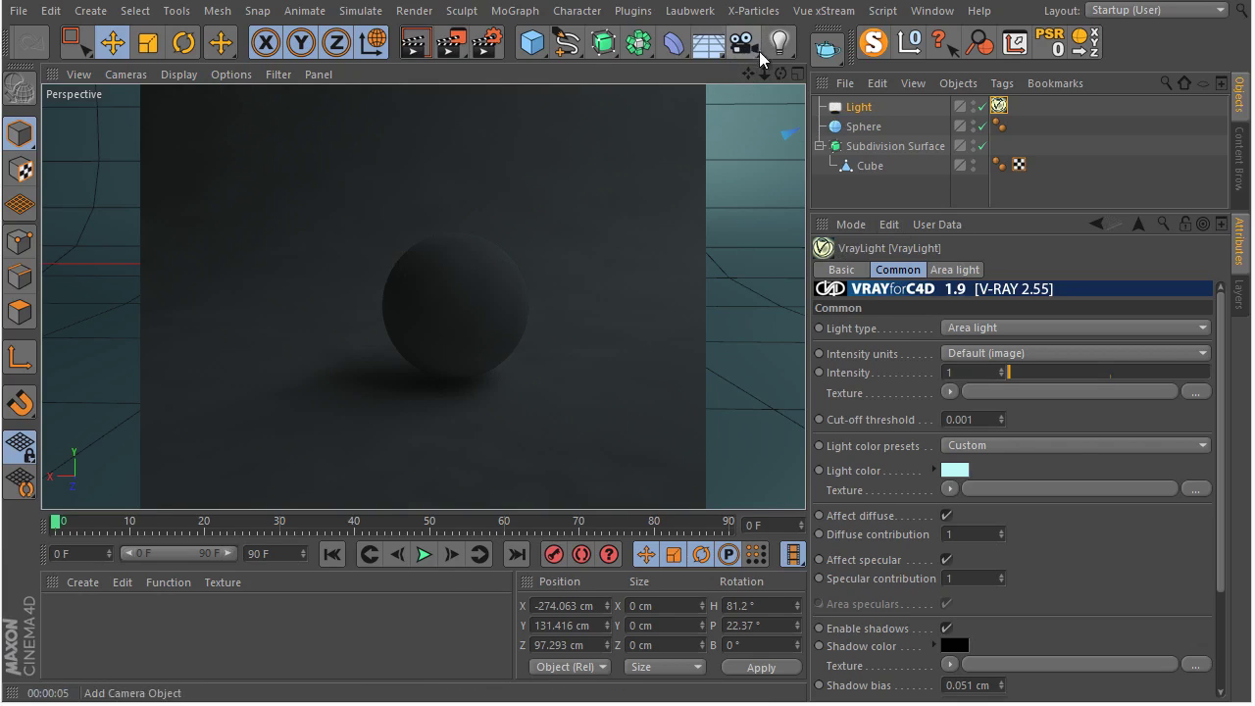
middle_click(551, 185)
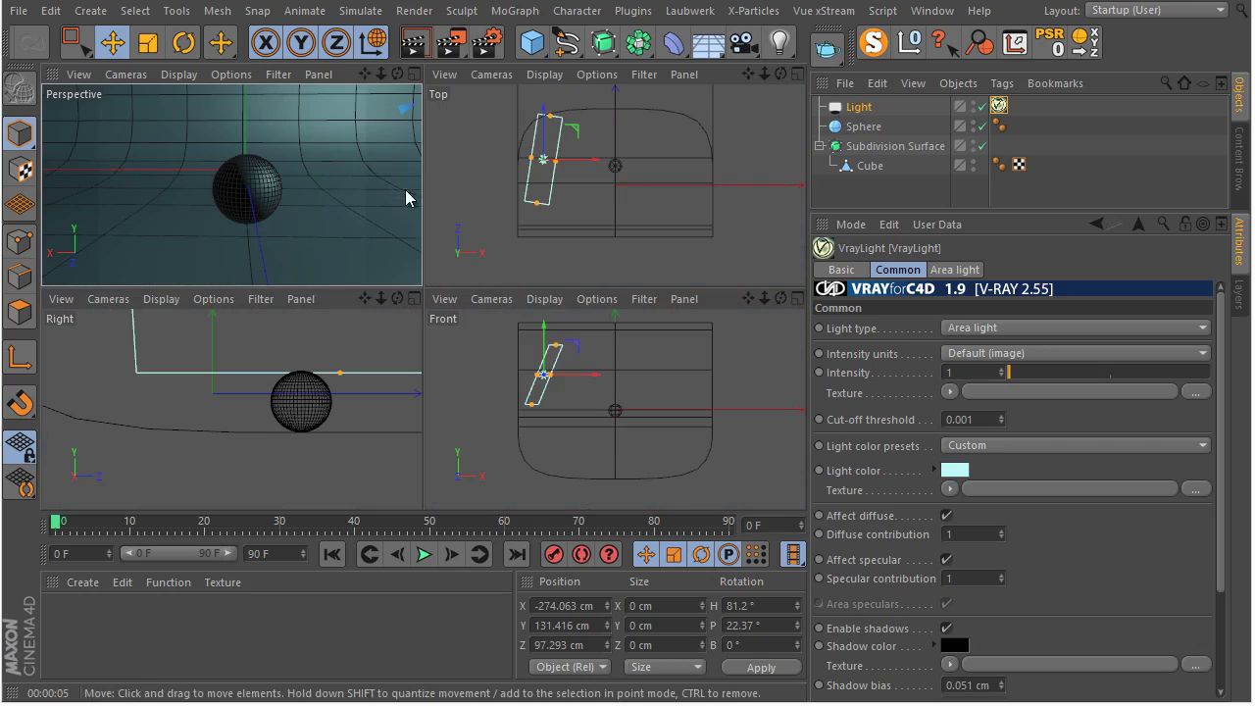
Step: In the Front view, Ctrl-drag the light to make a copy, Light.1, at X 279 cm
middle_click(562, 382)
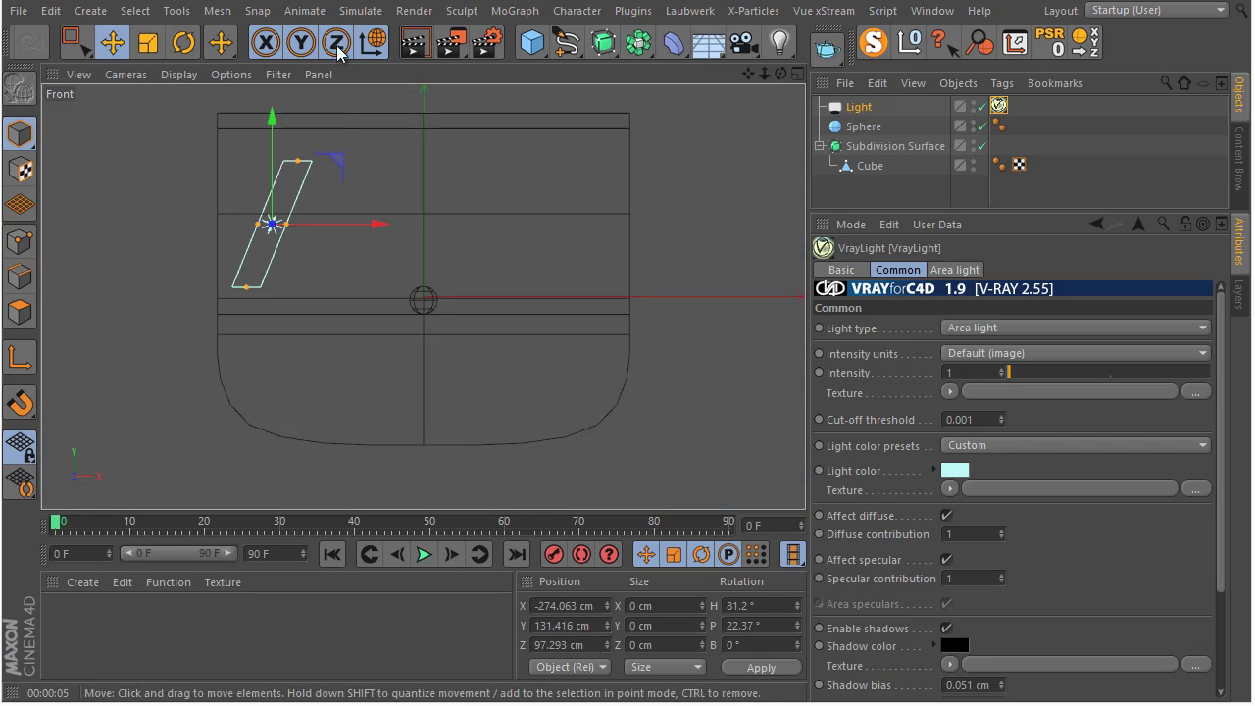
left_click_drag(376, 225, 683, 233, "ctrl")
middle_click(632, 227)
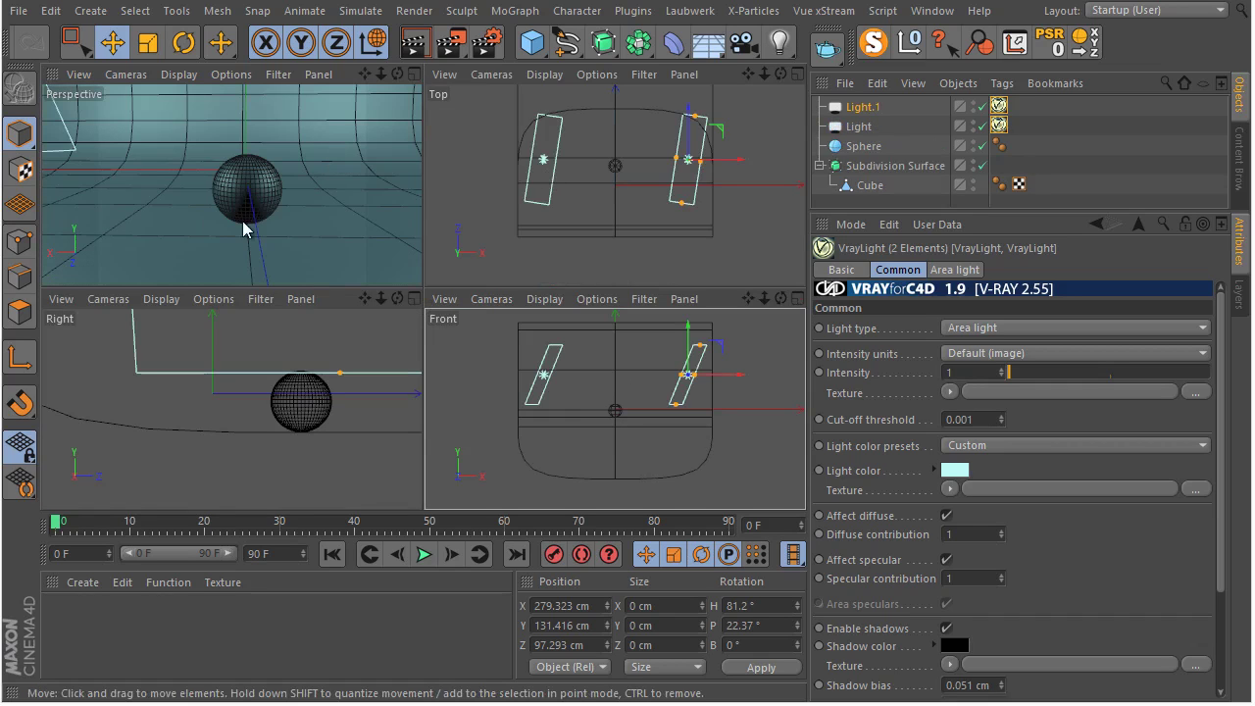
Step: Rotate Light.1's heading in world mode to about 287° toward the sphere
middle_click(204, 215)
left_click_drag(323, 222, 443, 342, "alt")
left_click(183, 42)
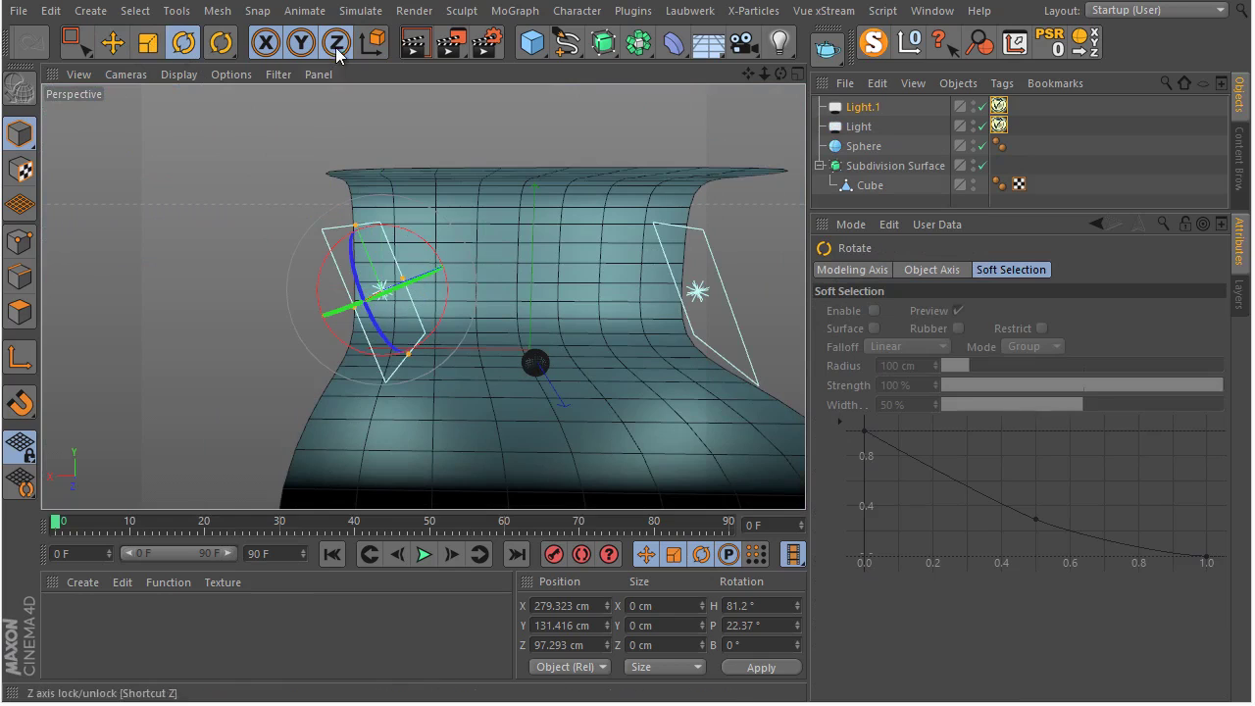
left_click(373, 42)
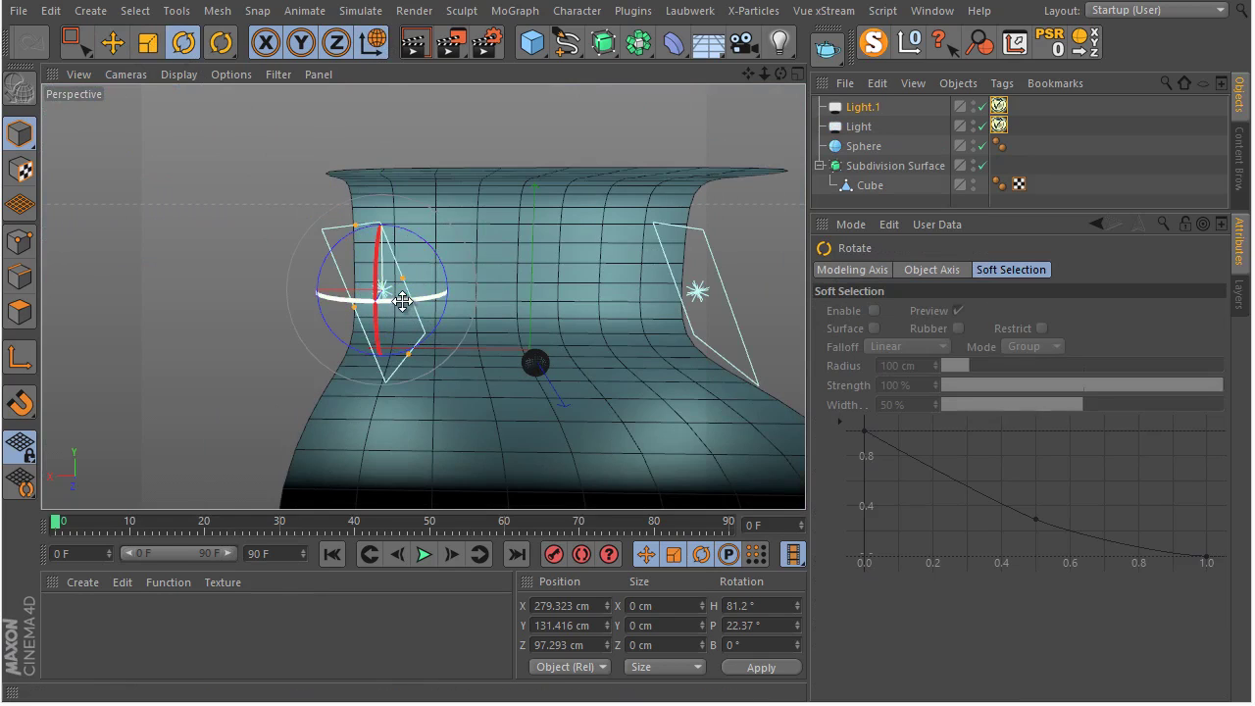
left_click_drag(410, 297, 661, 350)
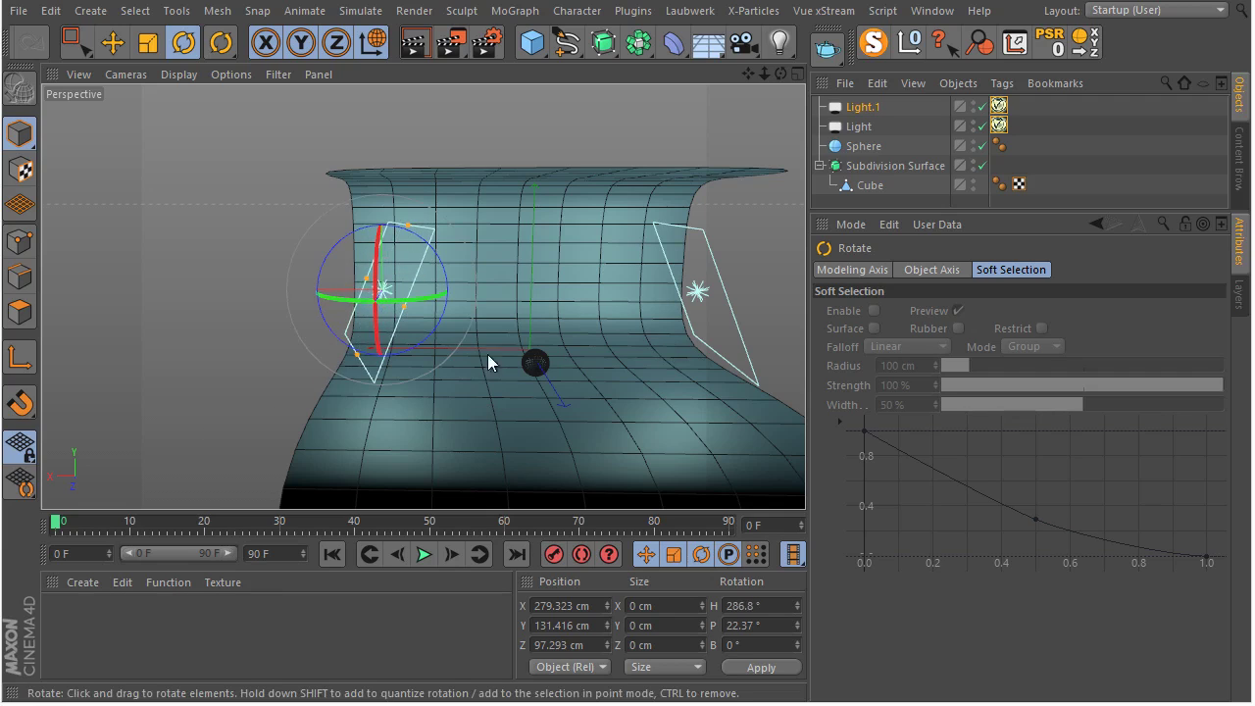
Step: Tint Light.1 pale yellow (RGB 233, 236, 180)
left_click(1000, 106)
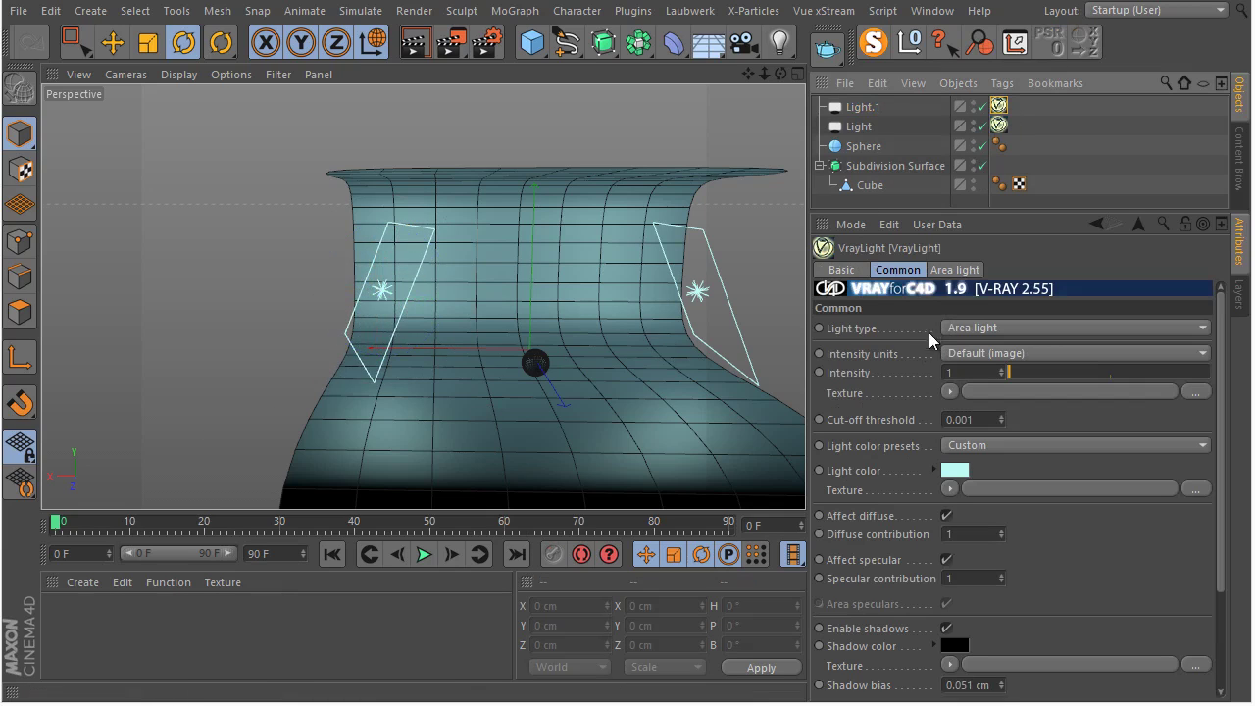
left_click(957, 471)
left_click(955, 396)
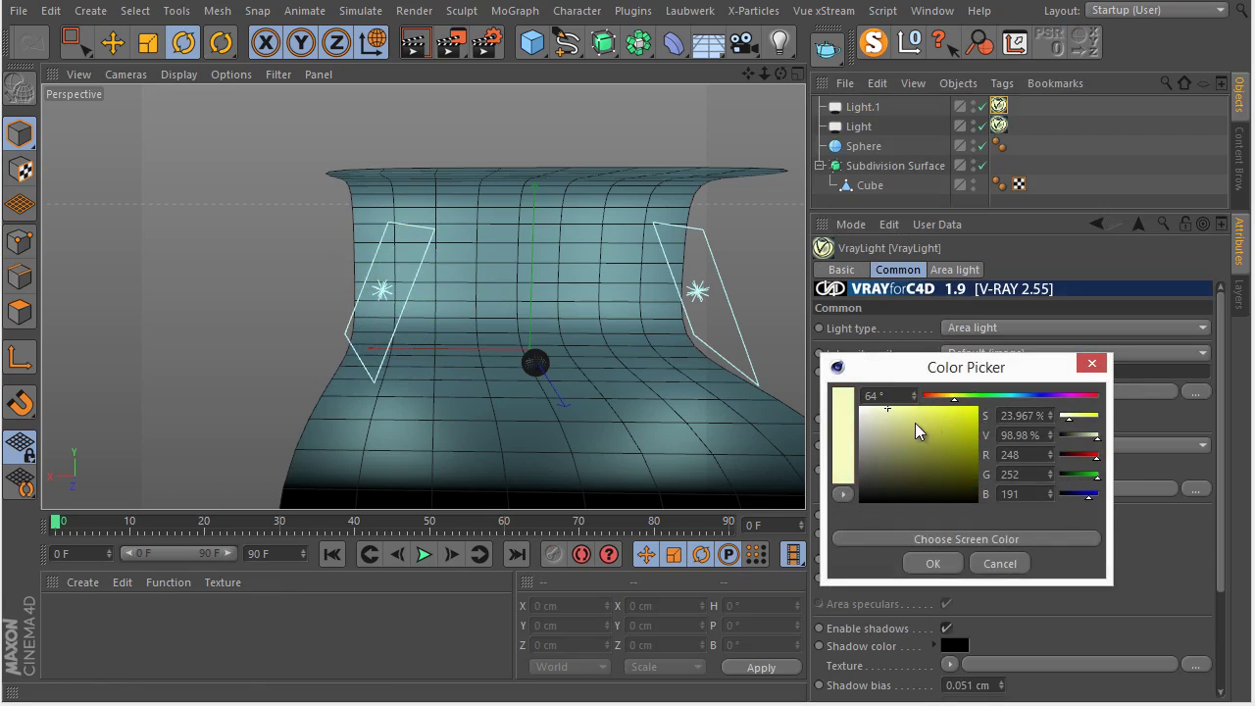
left_click(879, 412)
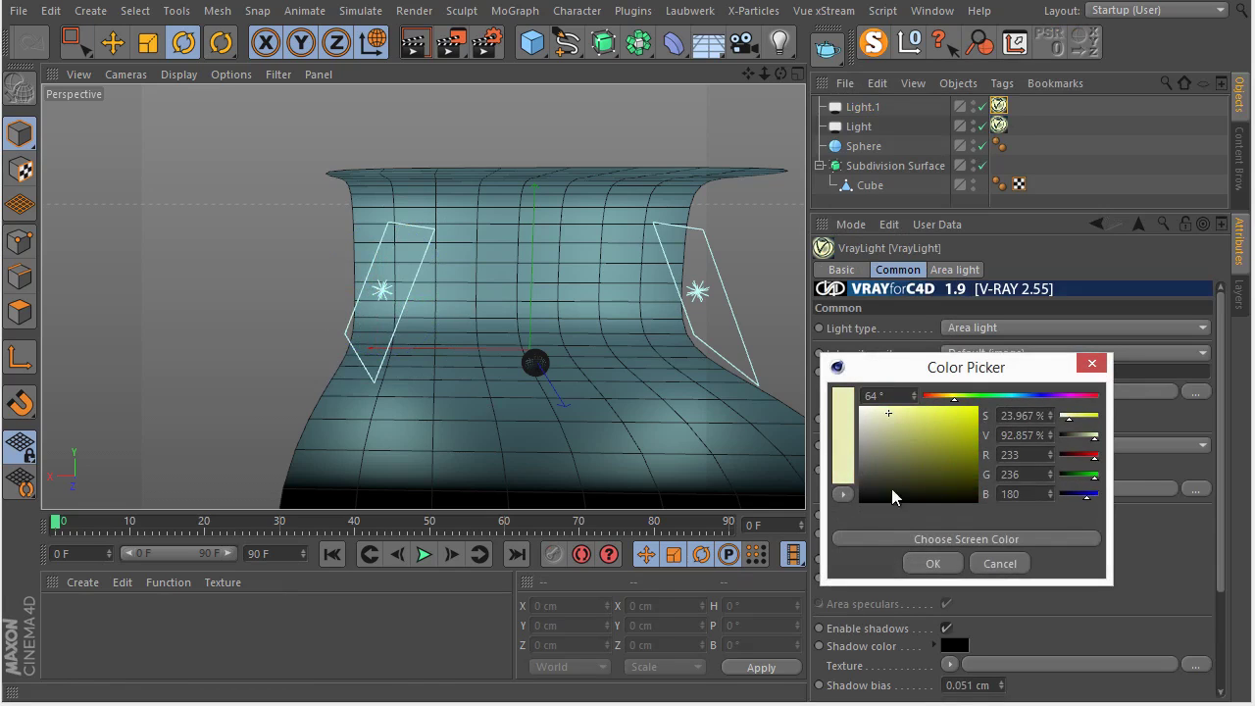
left_click(926, 564)
left_click_drag(431, 379, 461, 260, "alt")
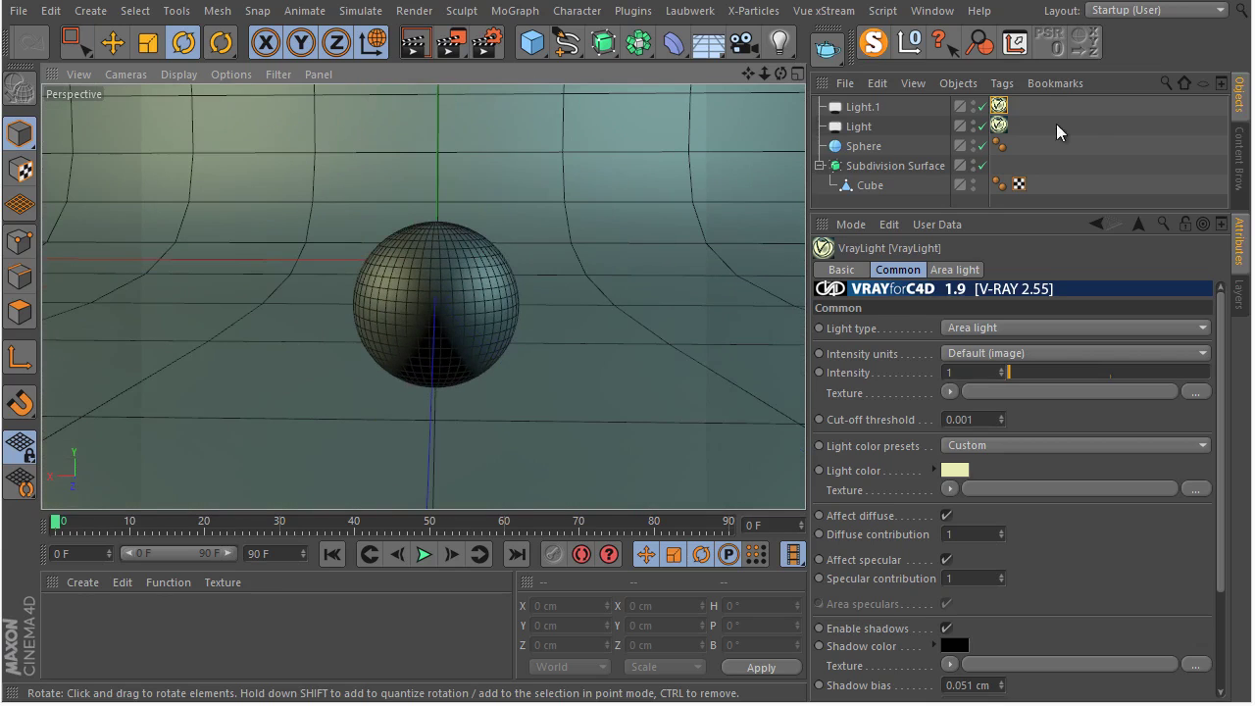
Step: Disable the original Light and run a test render
left_click(983, 125)
left_click_drag(344, 384, 383, 225, "alt")
left_click(416, 45)
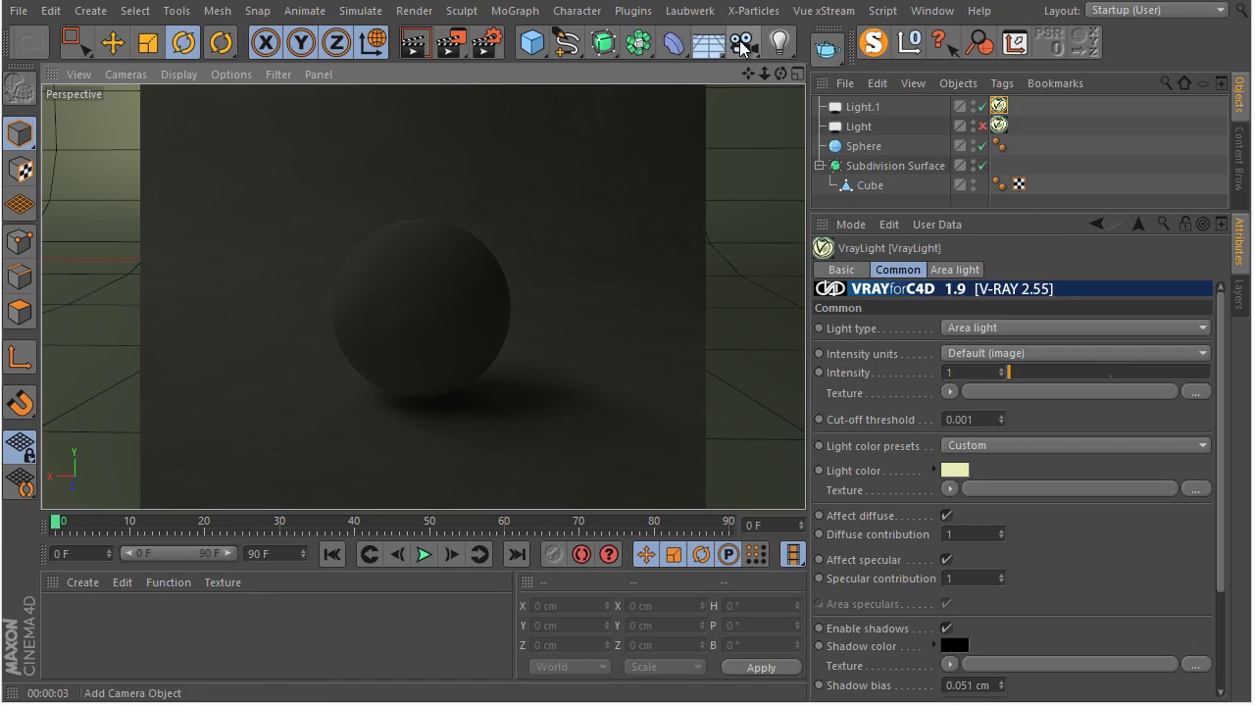
Step: Add a Camera with a VrayPhysicalCamera tag and switch its white balance from D65 to Neutral
left_click(742, 49)
right_click(869, 108)
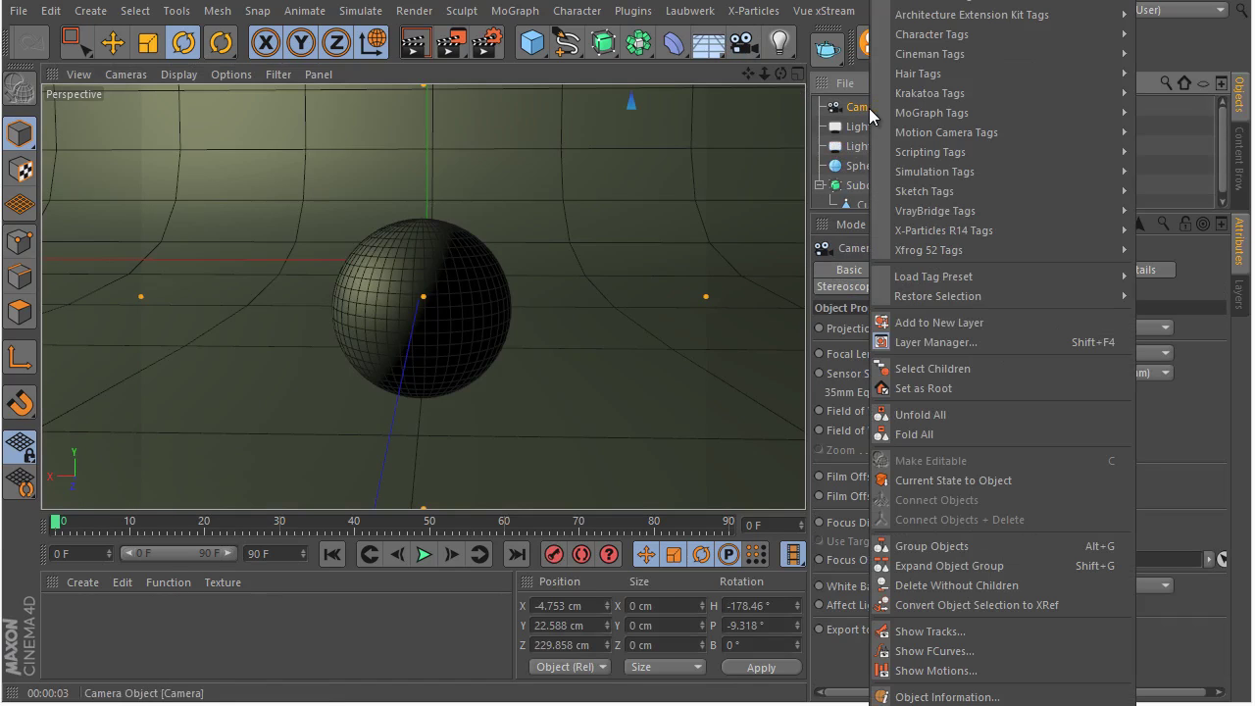
mouse_move(1011, 209)
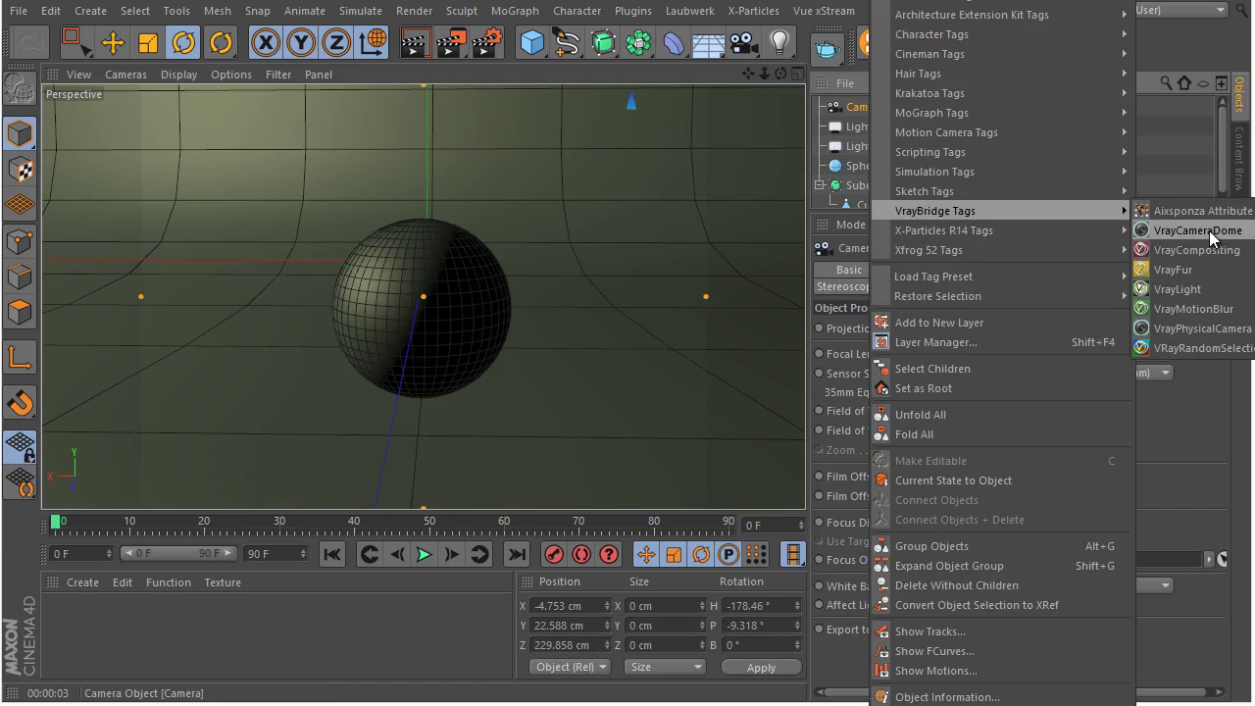
left_click(1177, 328)
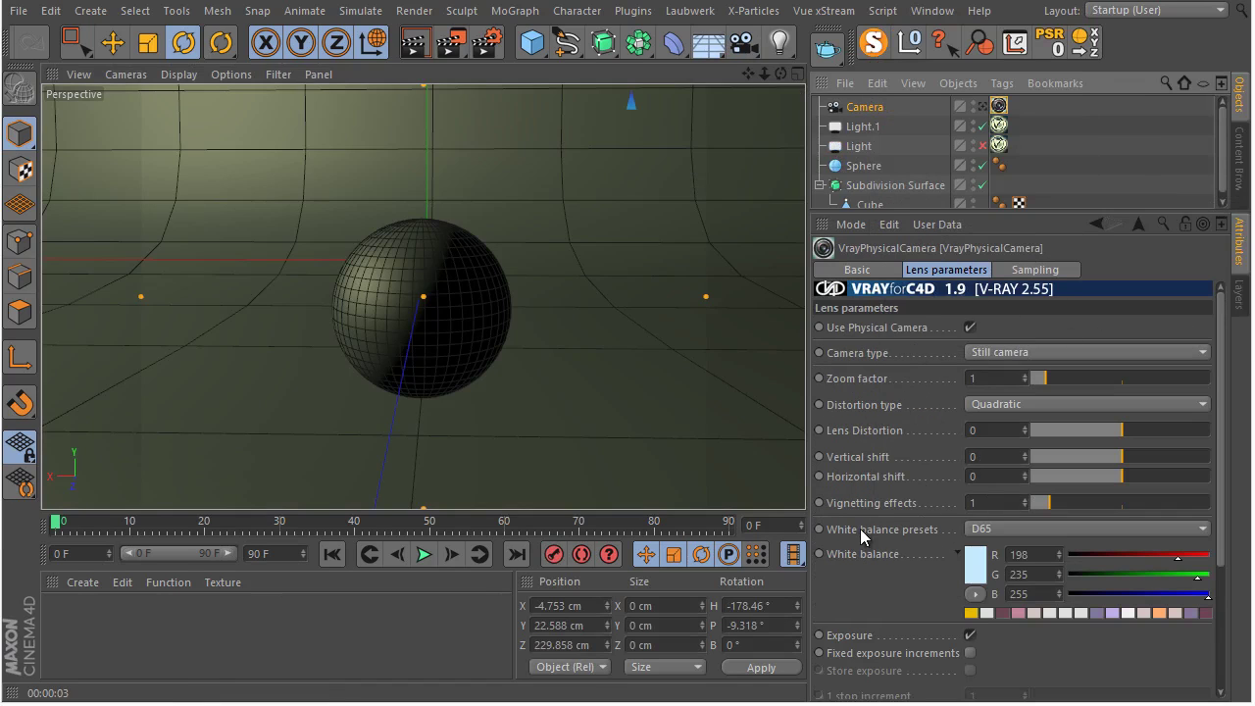
left_click(1054, 532)
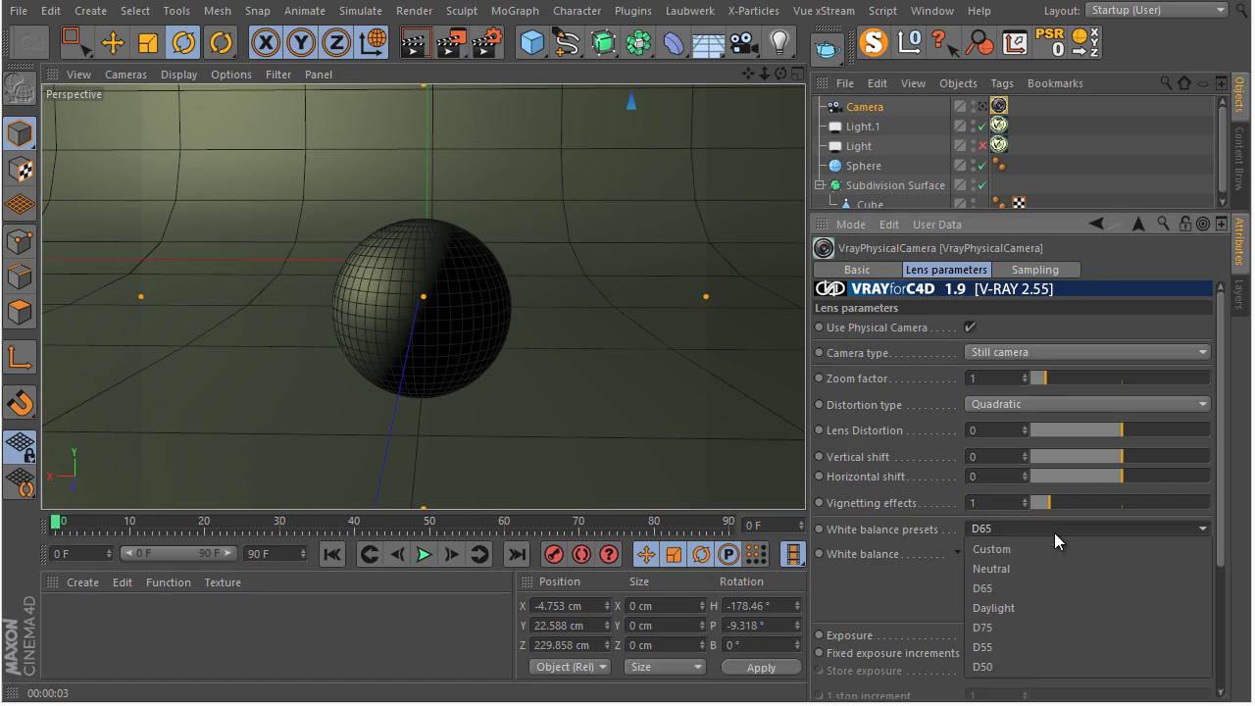
left_click(1020, 569)
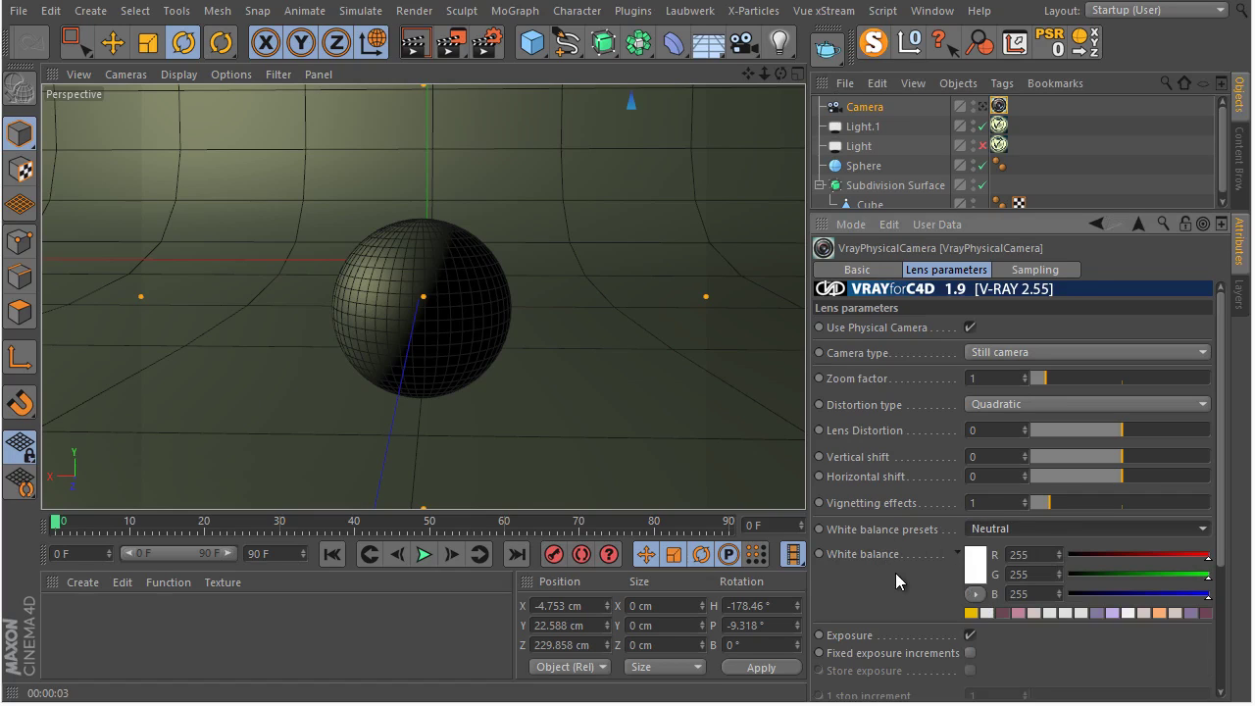
scroll(899, 577, "down", 2)
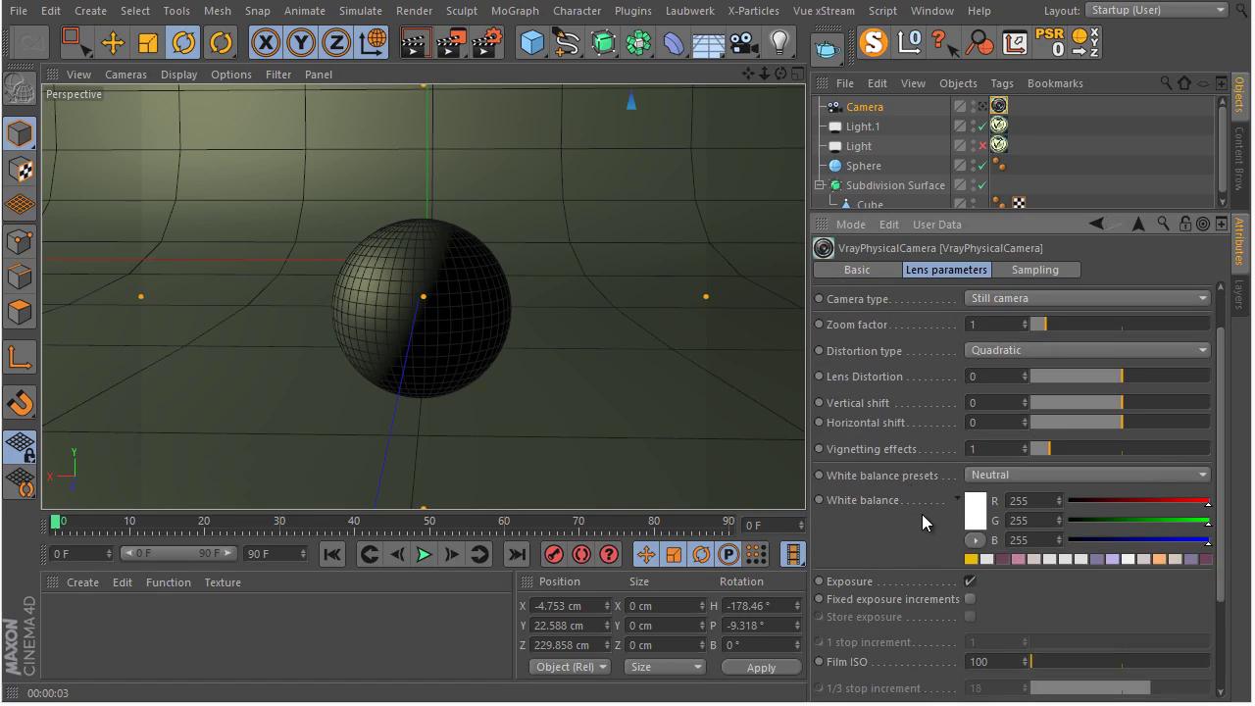
Step: Test-render through the physical camera and set its shutter speed to 25
scroll(908, 348, "down", 5)
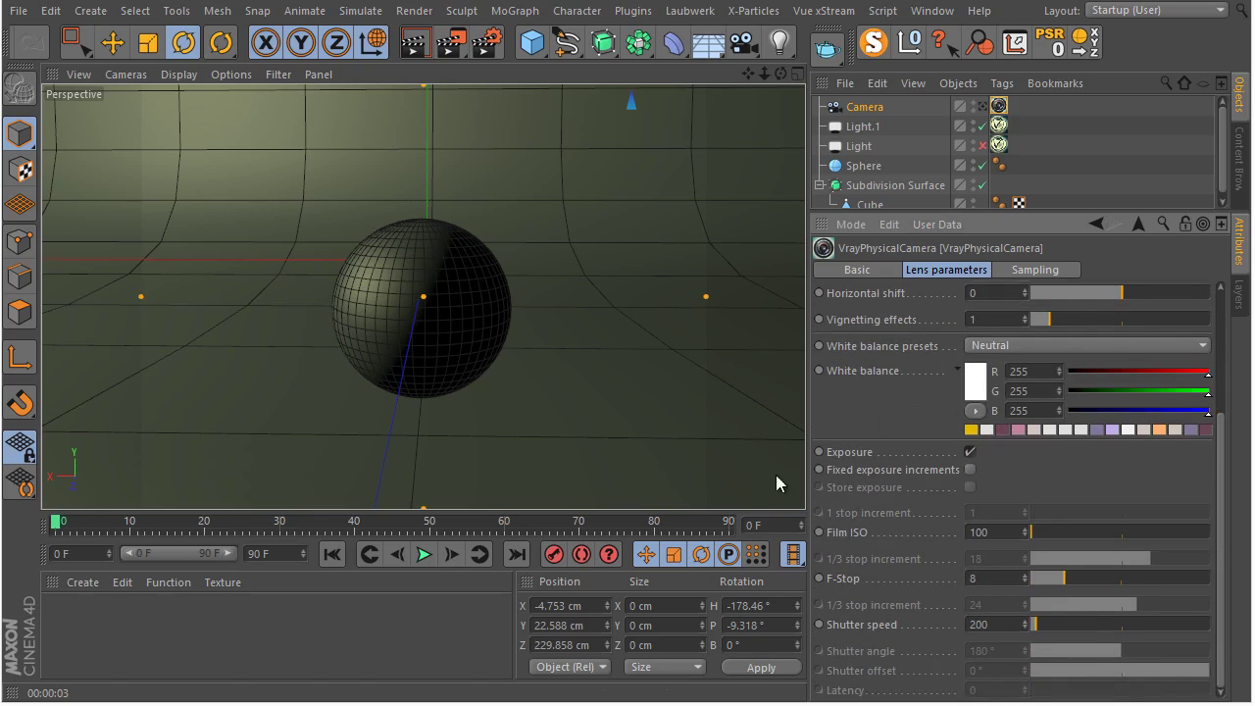
left_click(412, 44)
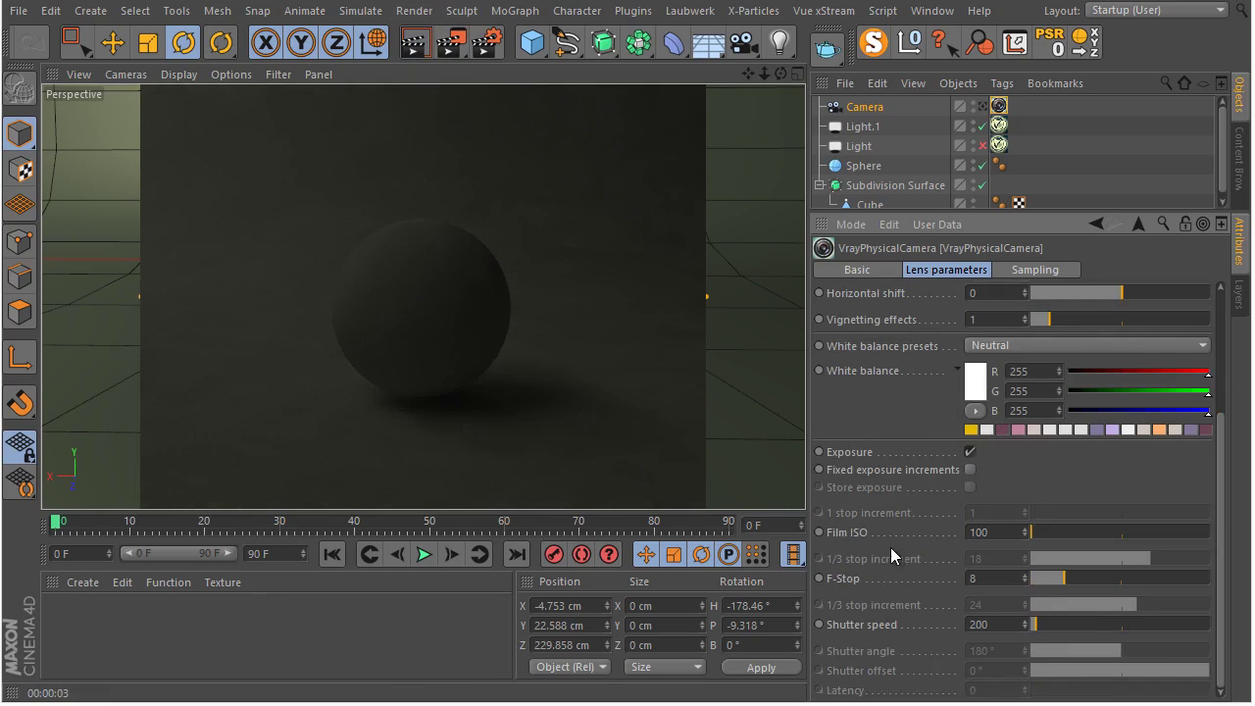
double_click(1000, 624)
type("25")
key("Return")
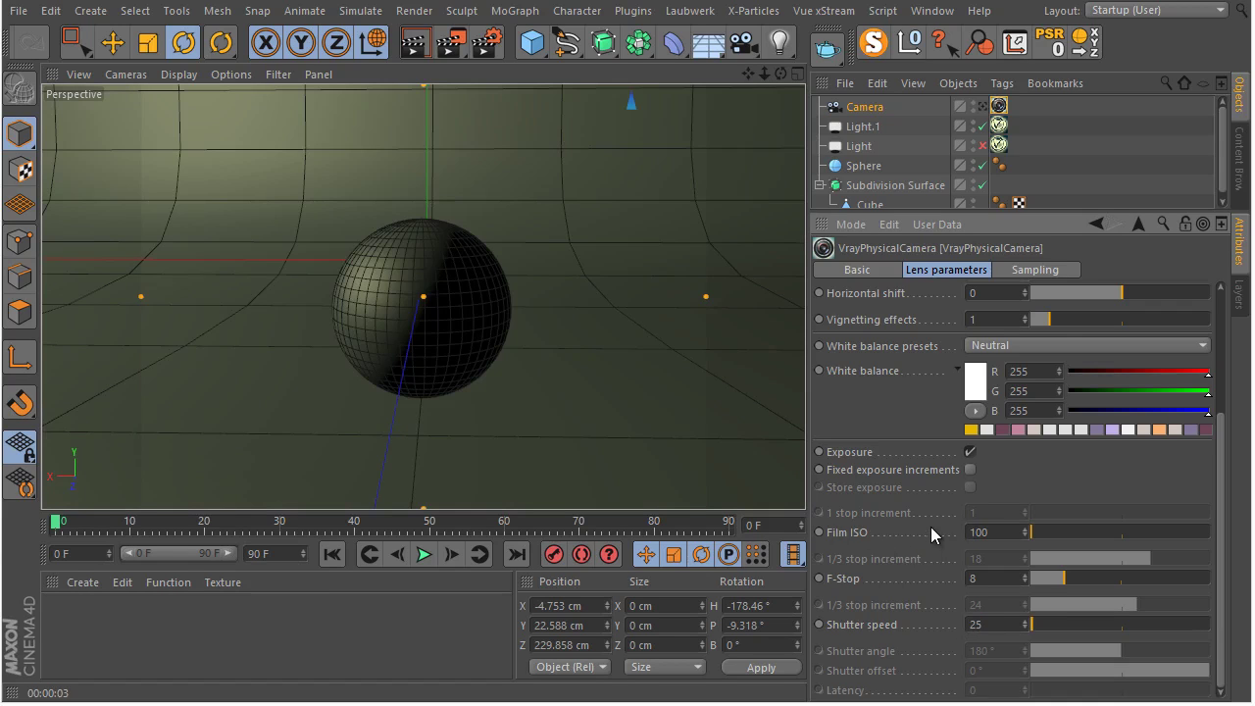
Step: Set the physical camera's Film ISO to 50 and run another test render
double_click(990, 532)
type("50")
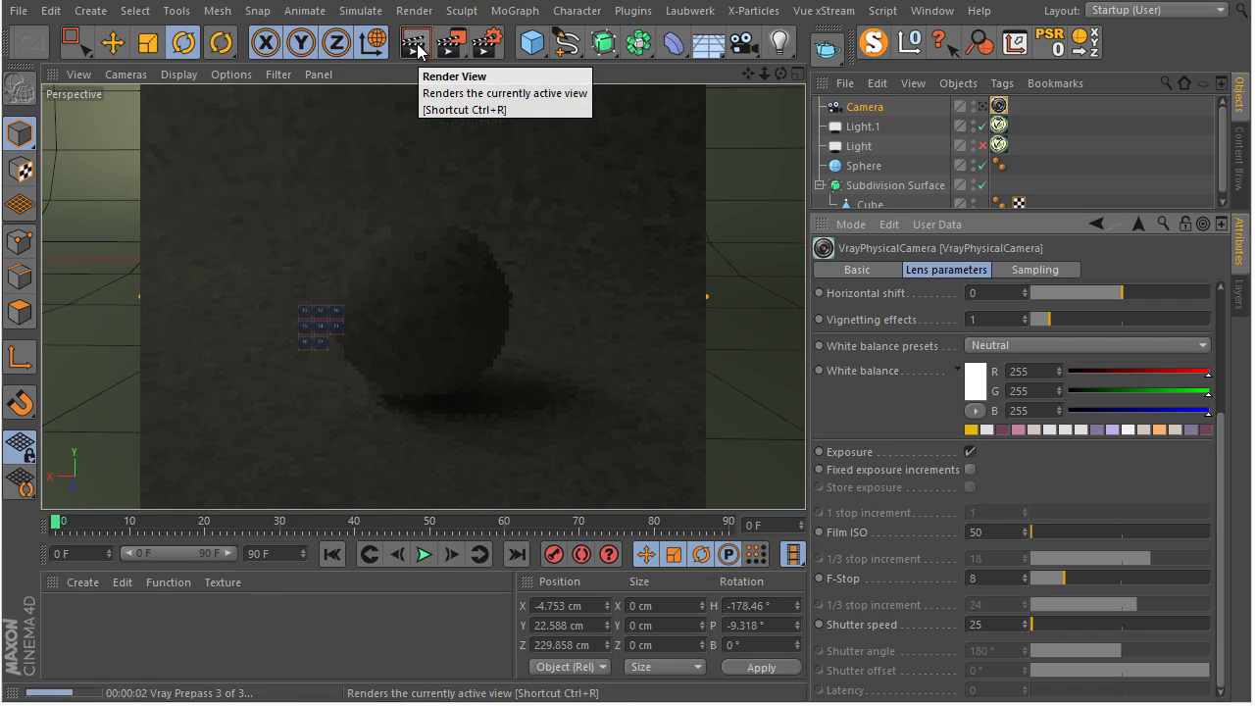
left_click(968, 100)
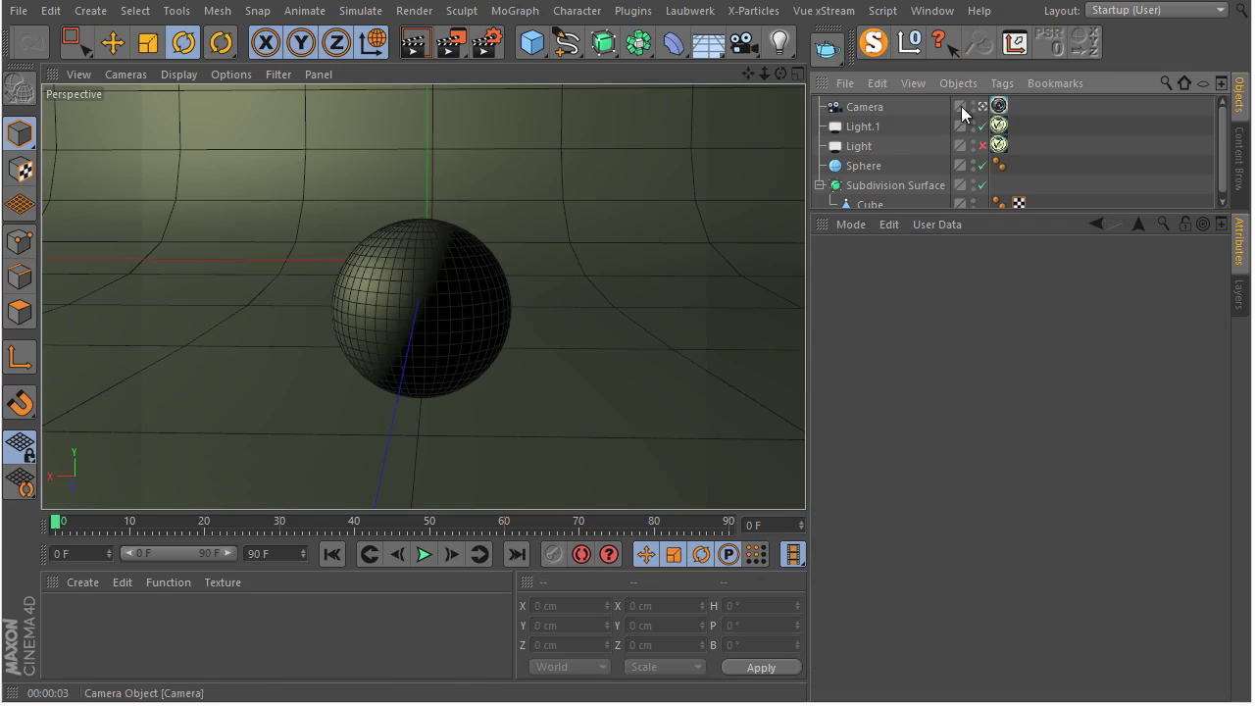
left_click(870, 108)
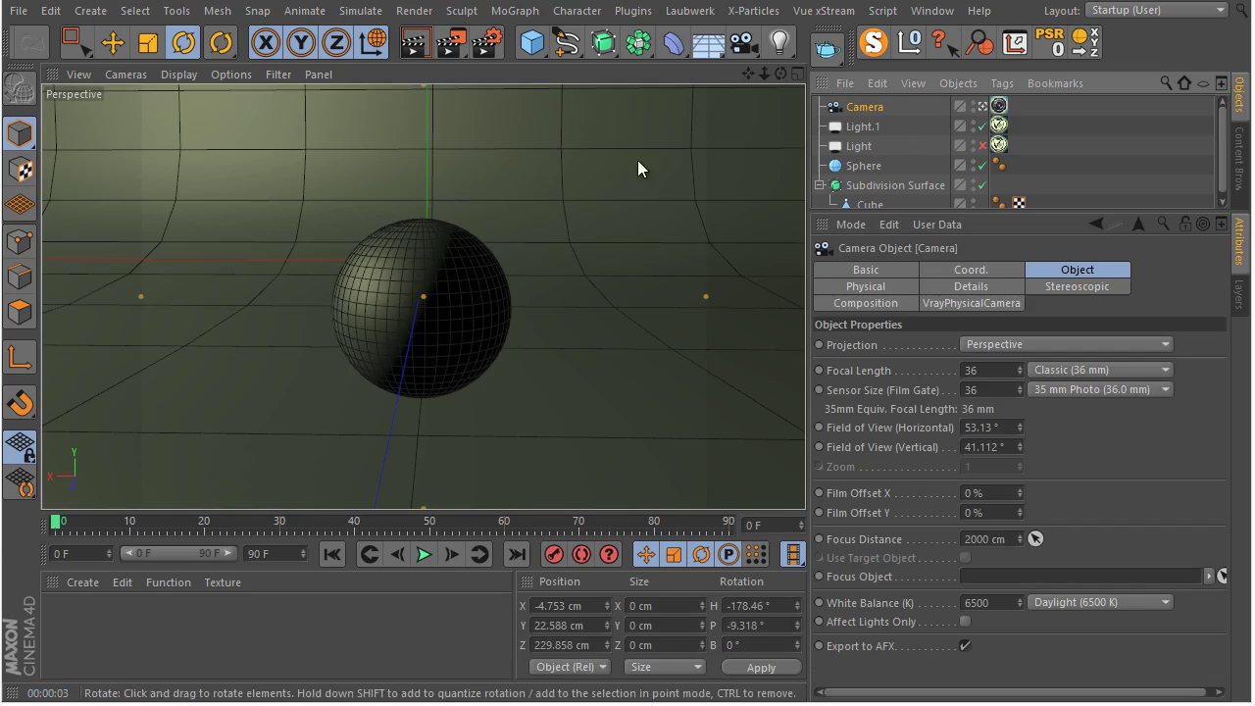
left_click(420, 46)
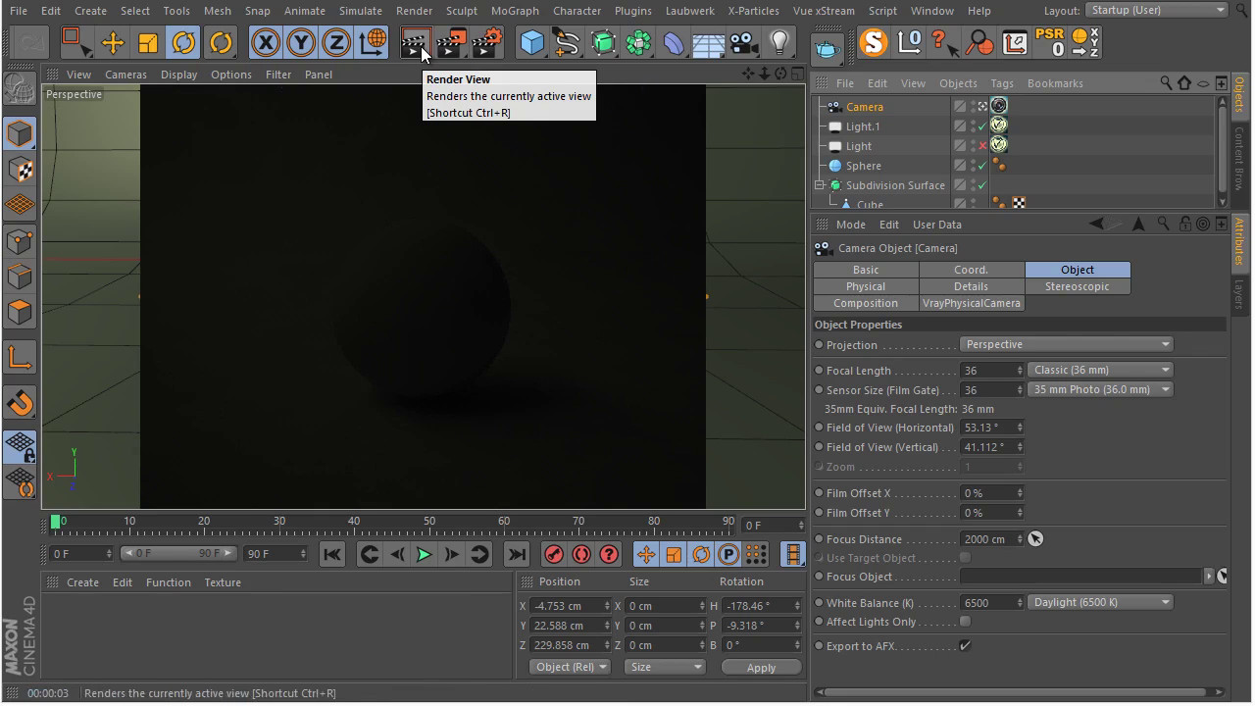
left_click(999, 106)
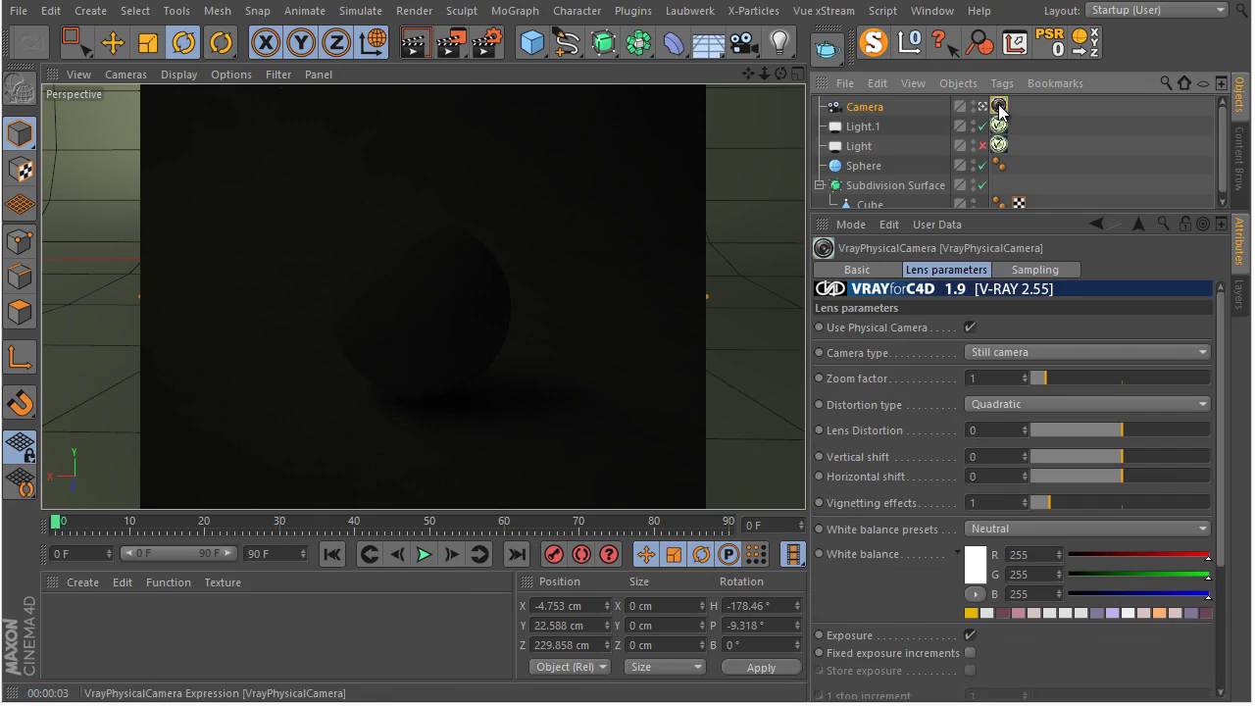
scroll(892, 544, "down", 5)
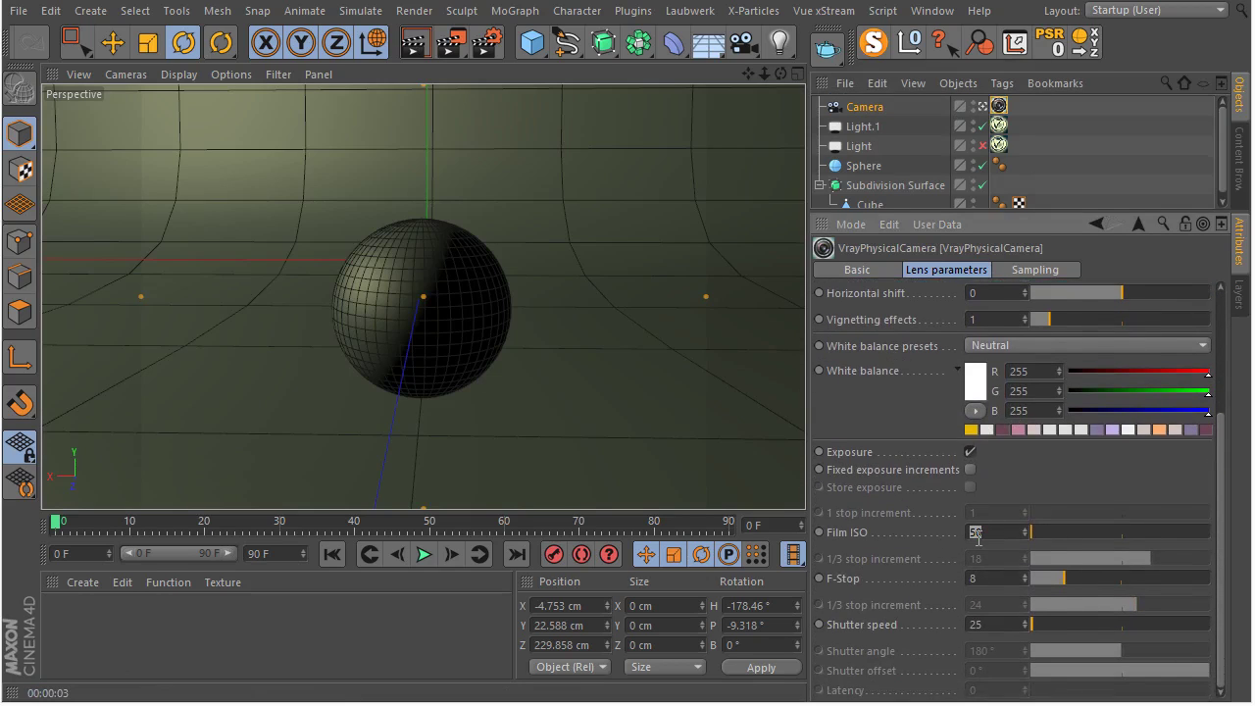
Step: Reset Film ISO, test-render at 400, then raise it to 800 and re-render
right_click(854, 532)
left_click(925, 544)
left_click(1015, 532)
key("Return")
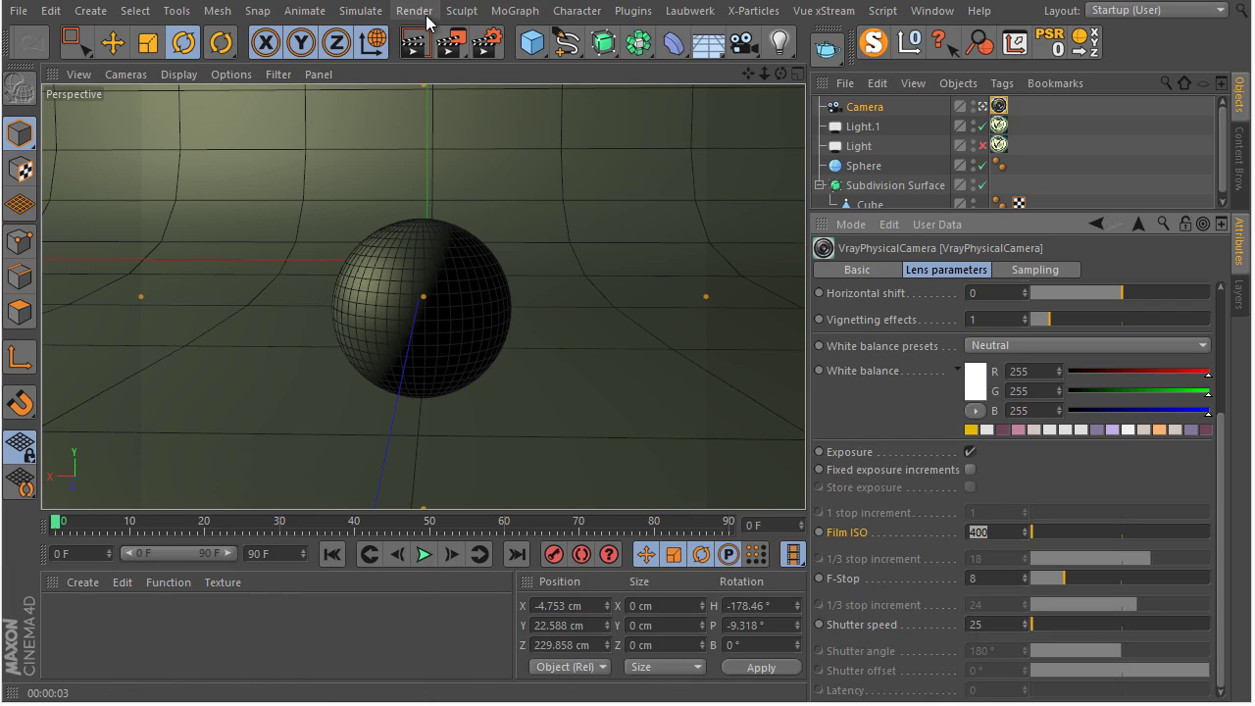
left_click(416, 47)
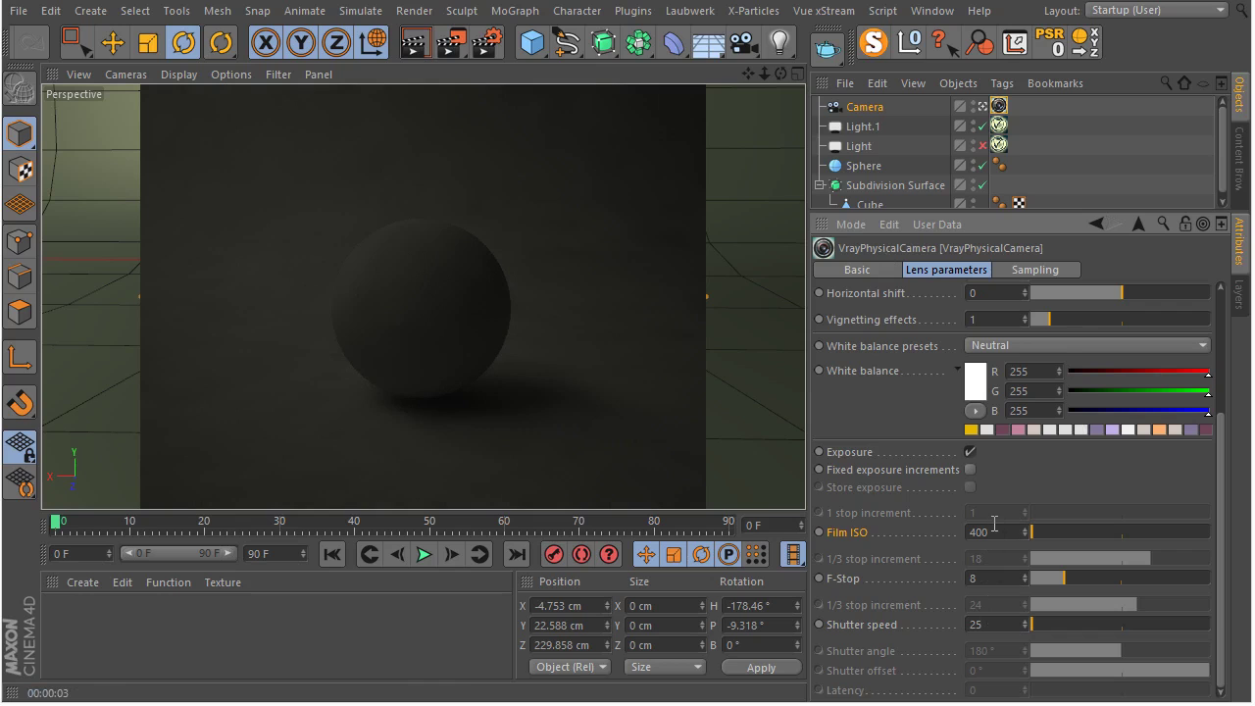
key("Return")
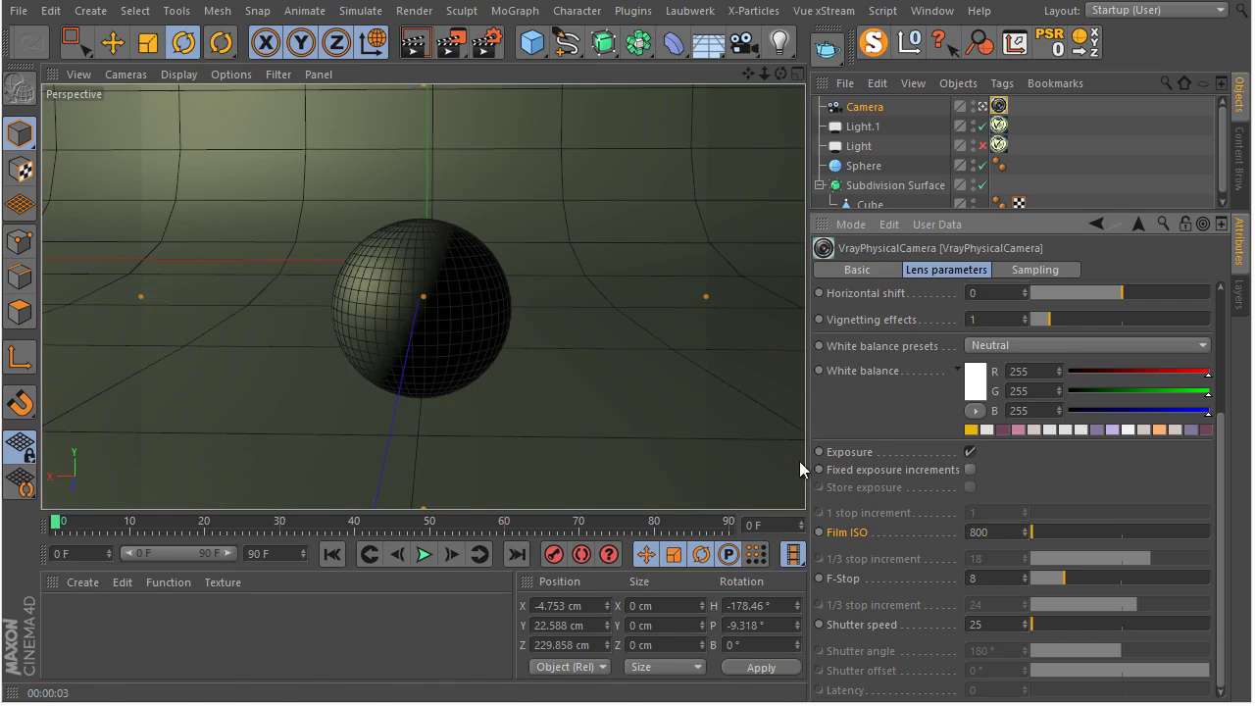
left_click(416, 45)
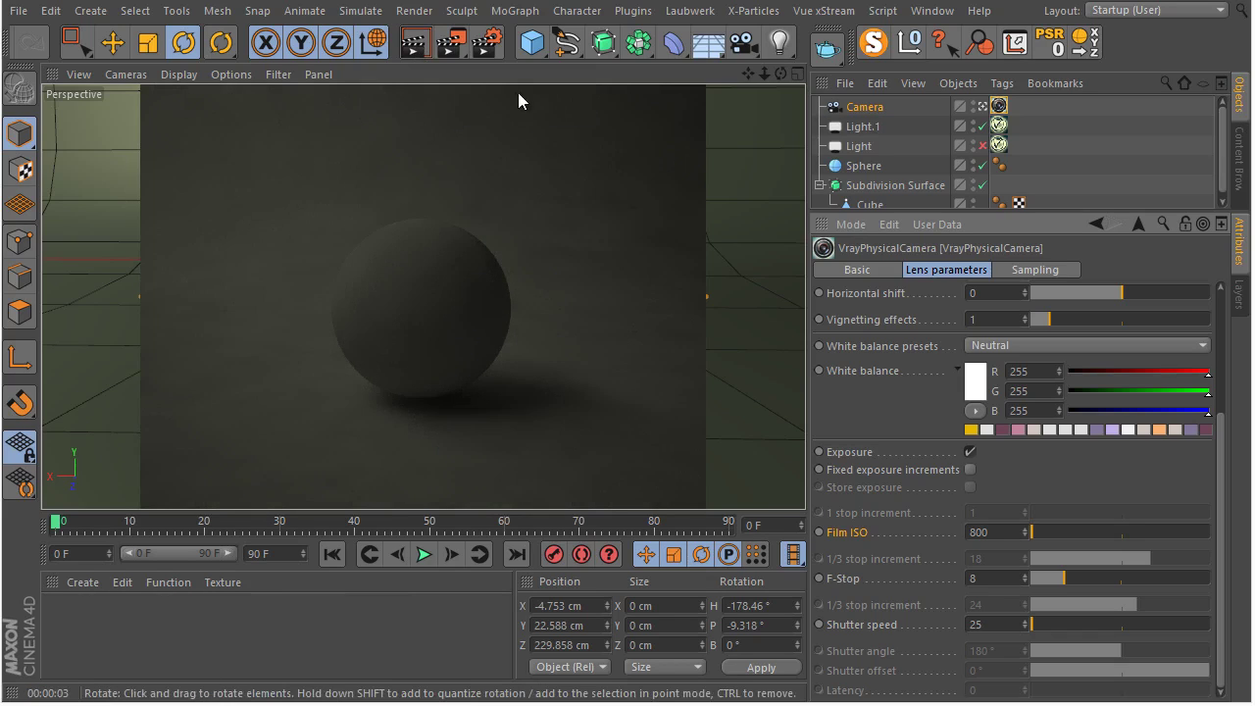
Step: Set the render output's film aspect to HDTV (16:9)
left_click(487, 43)
left_click(152, 54)
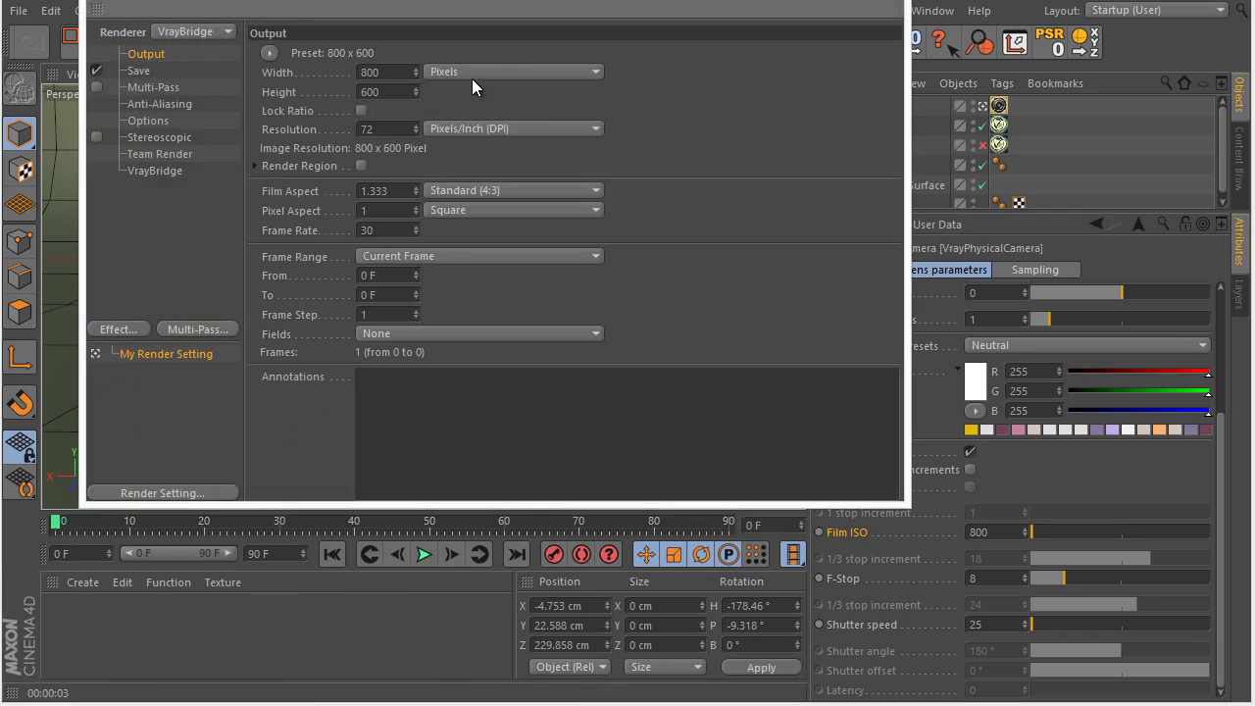
left_click(549, 190)
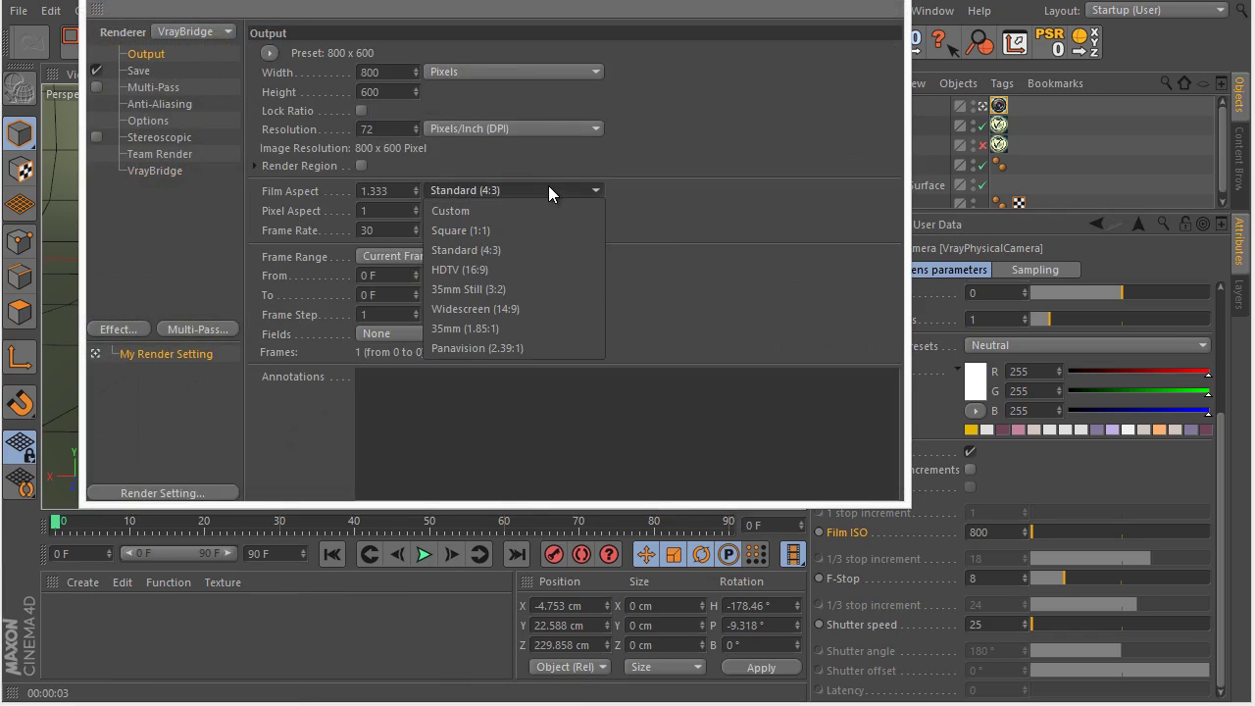
left_click(580, 275)
Step: In VrayBridge, set antialiasing max subdivision to 32 and light cache subdivision to 1000
left_click(141, 171)
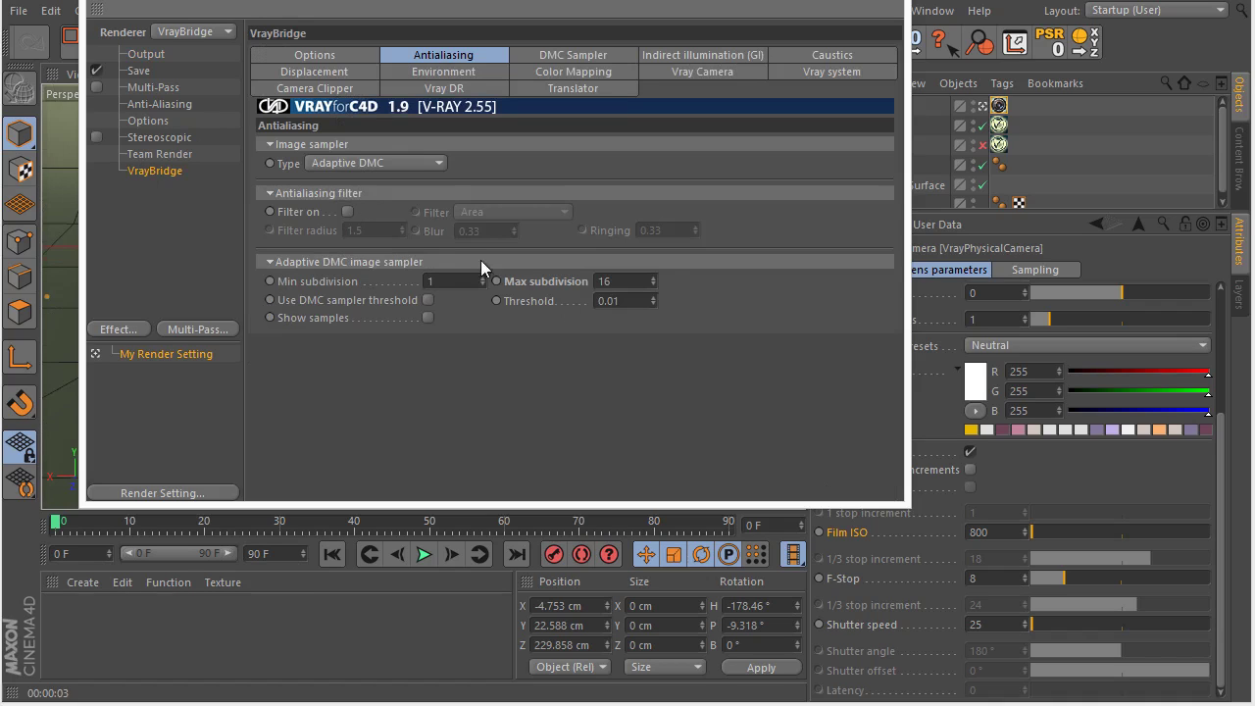
left_click(635, 283)
left_click(744, 71)
left_click(722, 55)
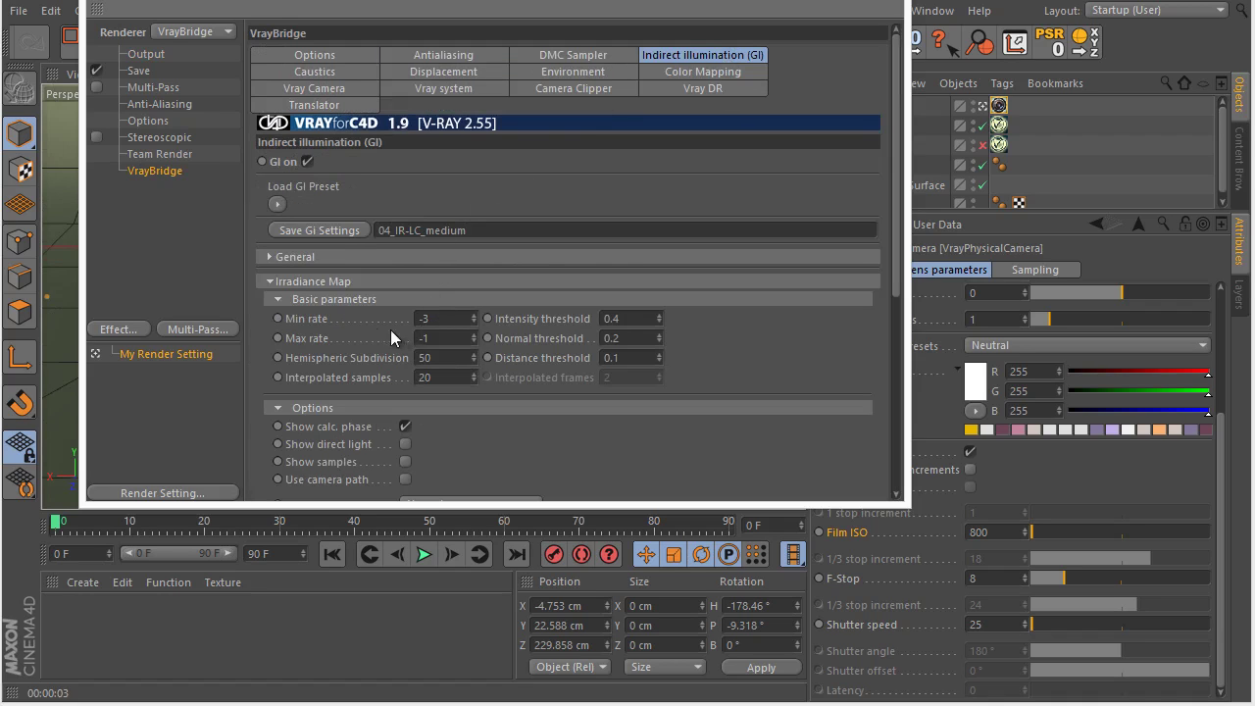
left_click(347, 283)
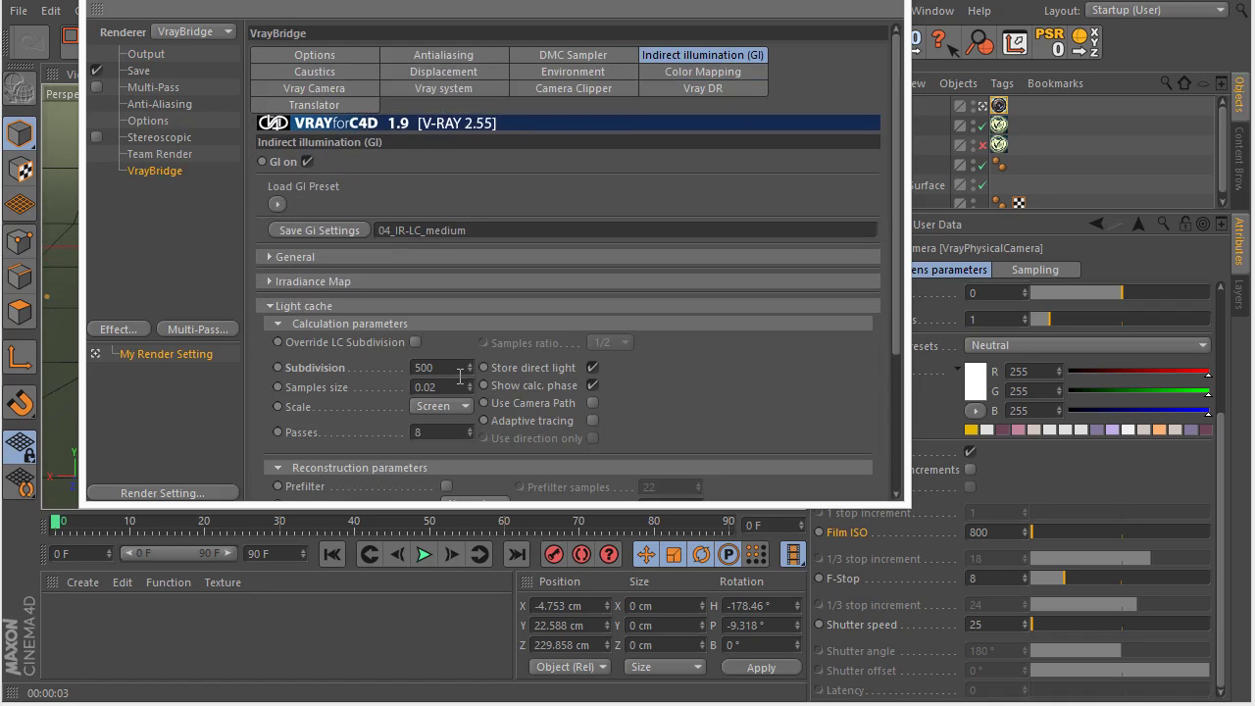
left_click(460, 374)
Step: Close the render settings and render the view with the new settings
left_click(867, 3)
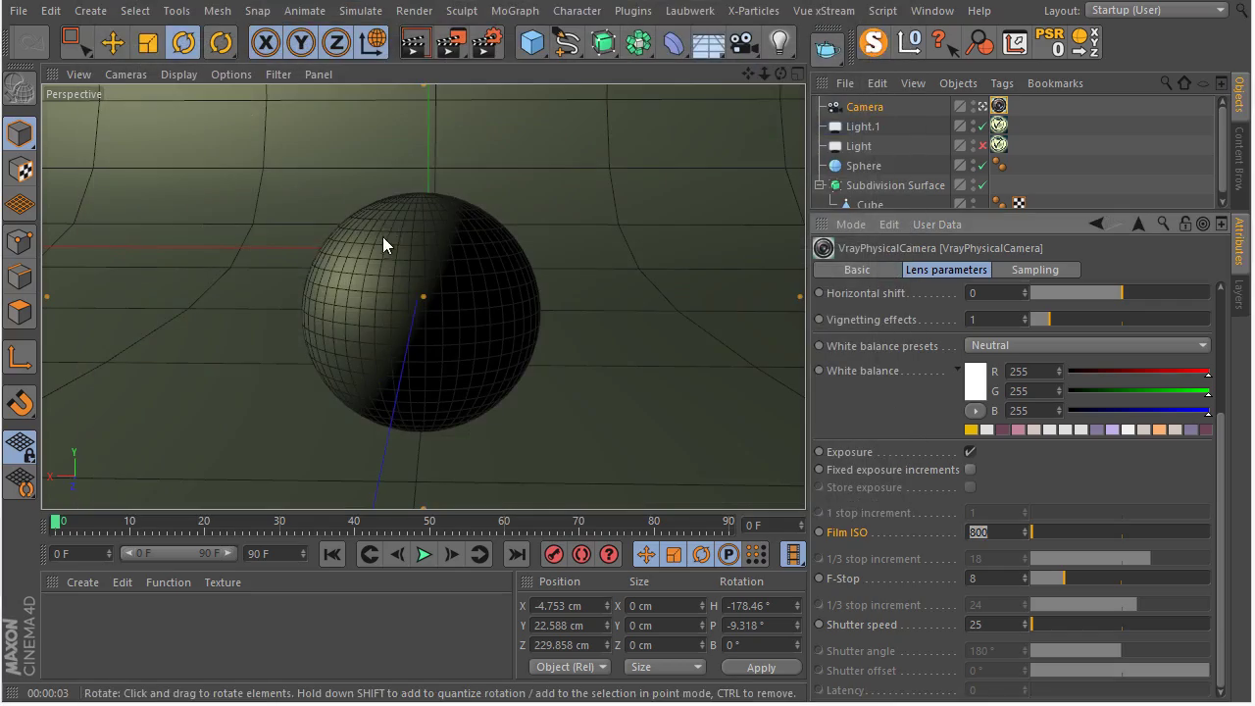
left_click(413, 44)
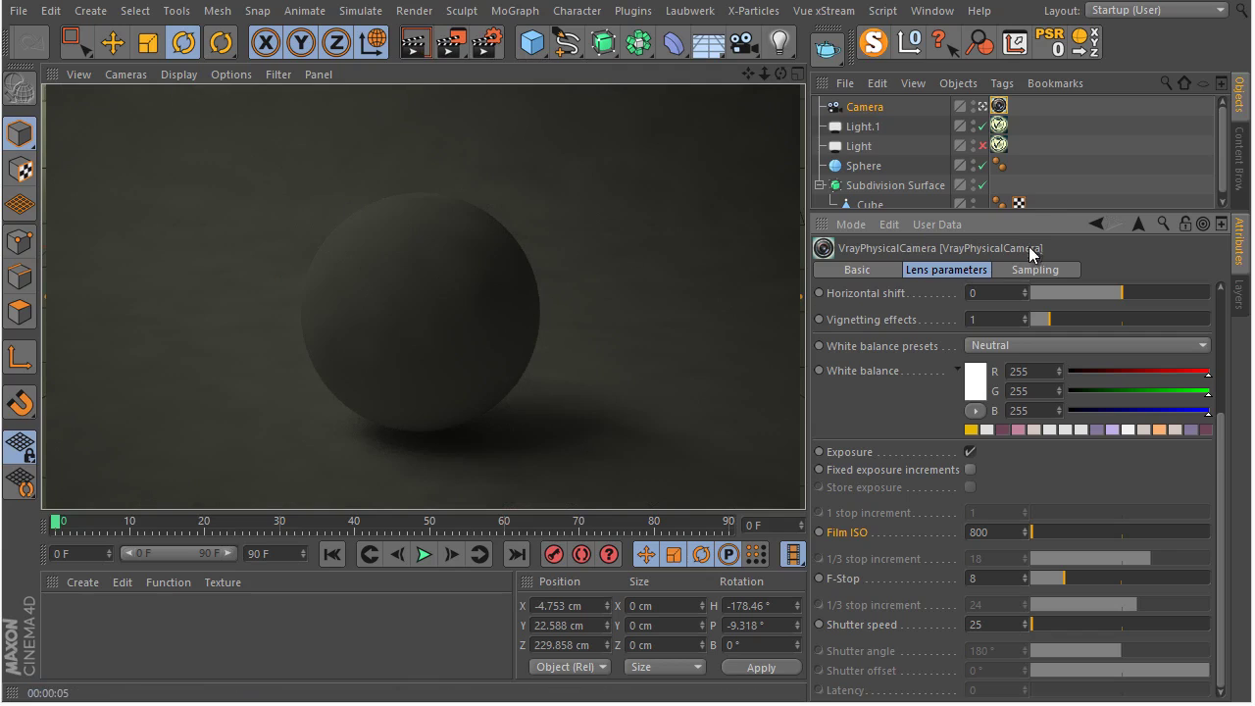
left_click_drag(1029, 214, 970, 272)
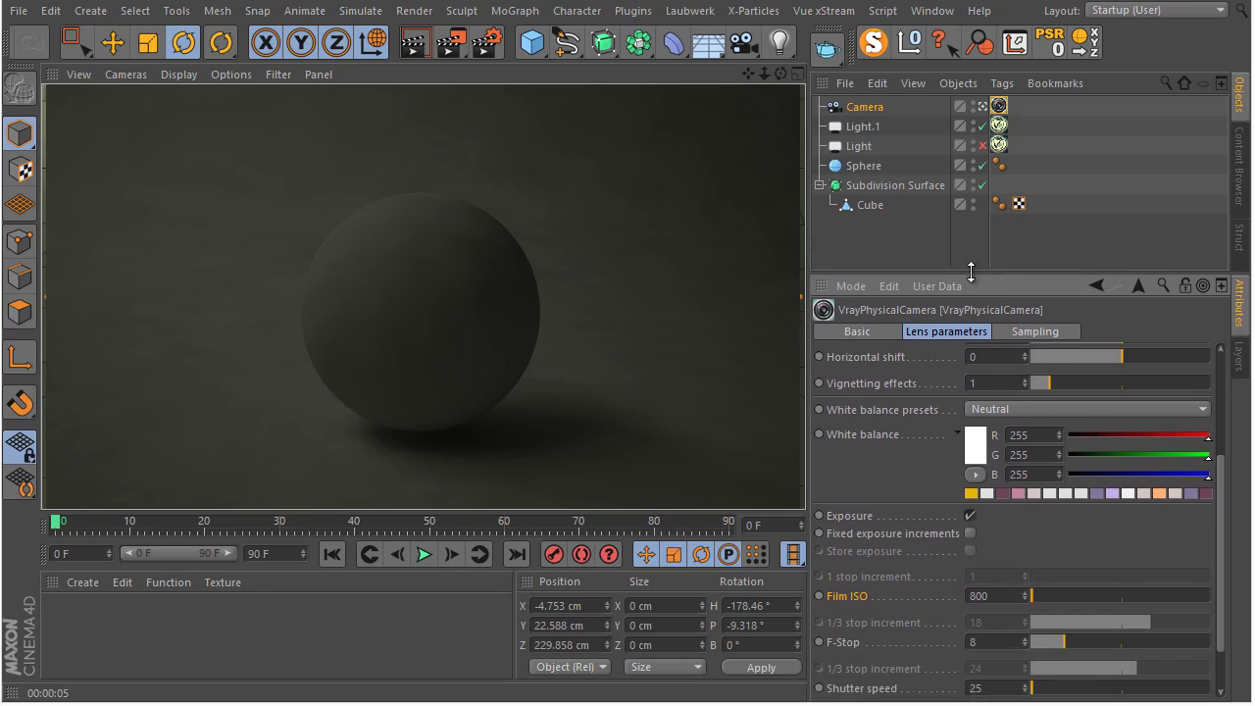
Step: Switch the original Light back on and render a test image
left_click(977, 149)
left_click(984, 147)
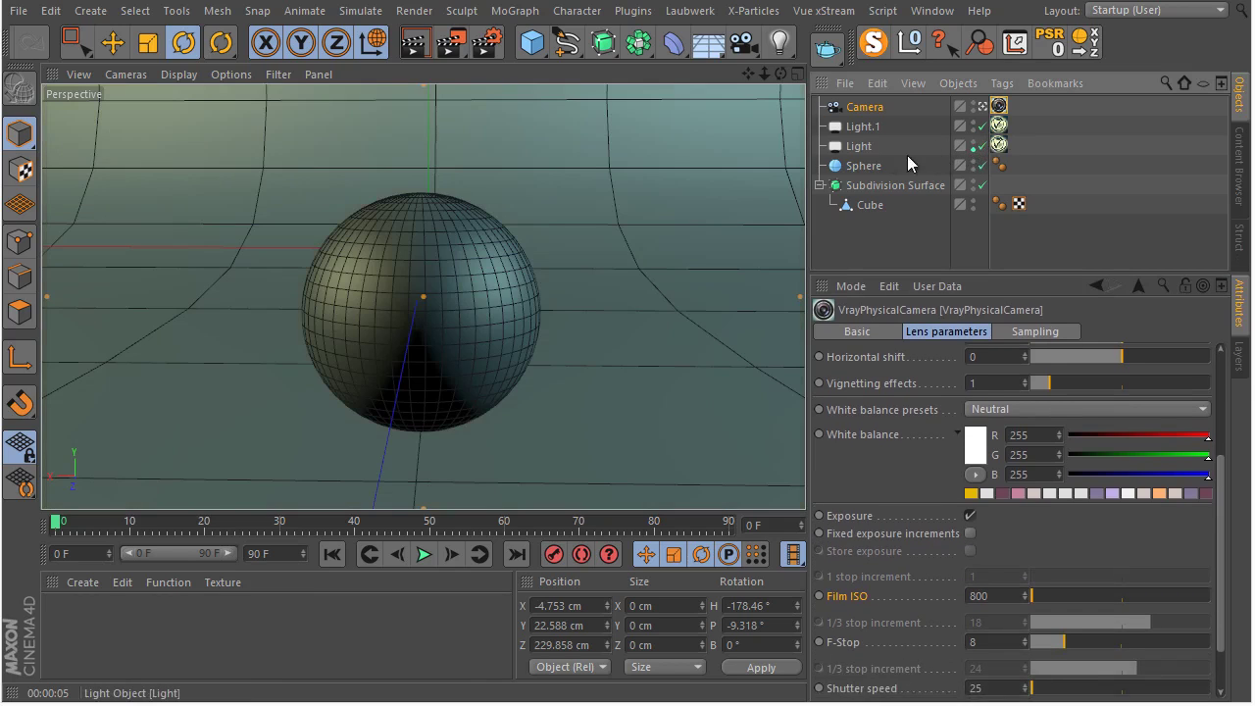
left_click(412, 49)
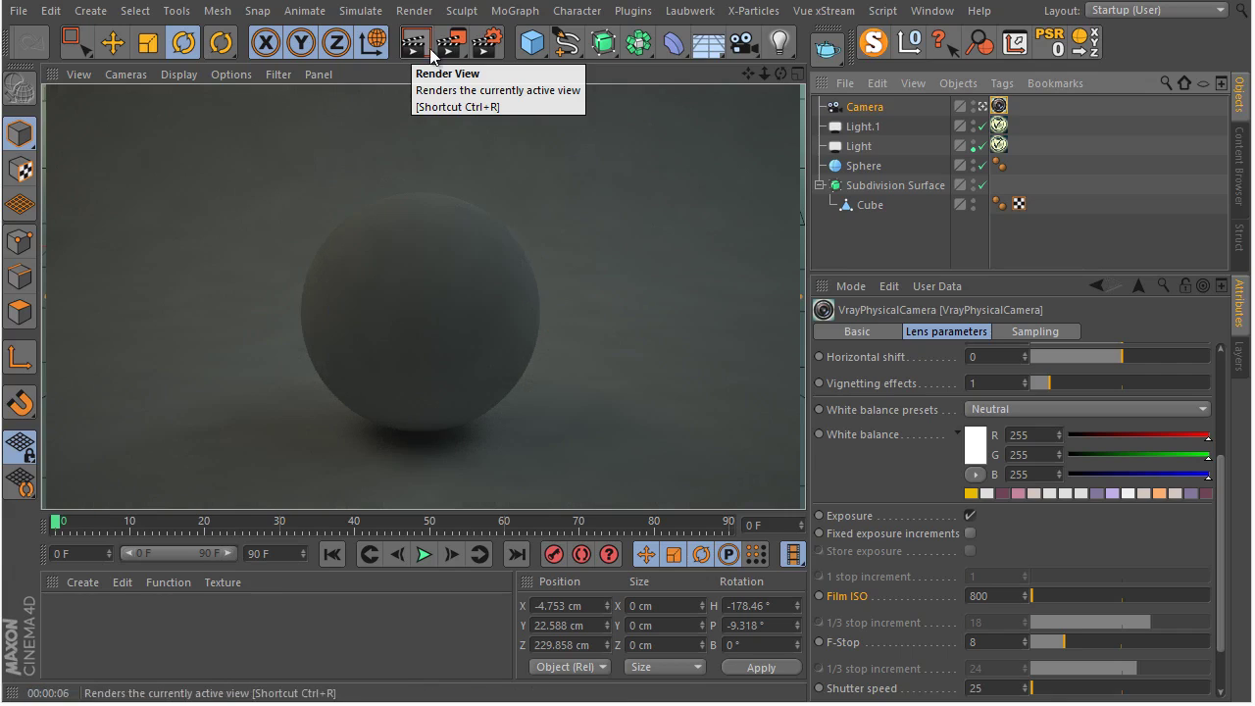
Step: Select both lights' VrayLight tags together
left_click(998, 125)
left_click(998, 145, "ctrl")
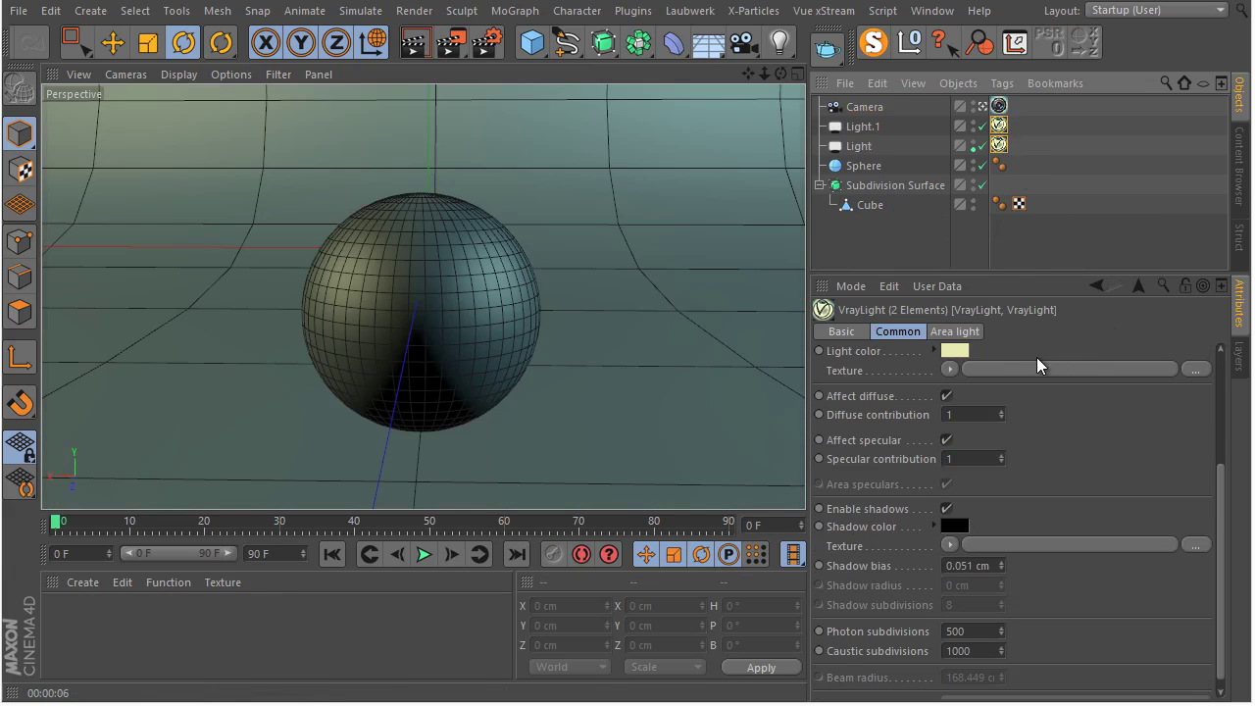
scroll(1062, 495, "up", 2)
key("F5")
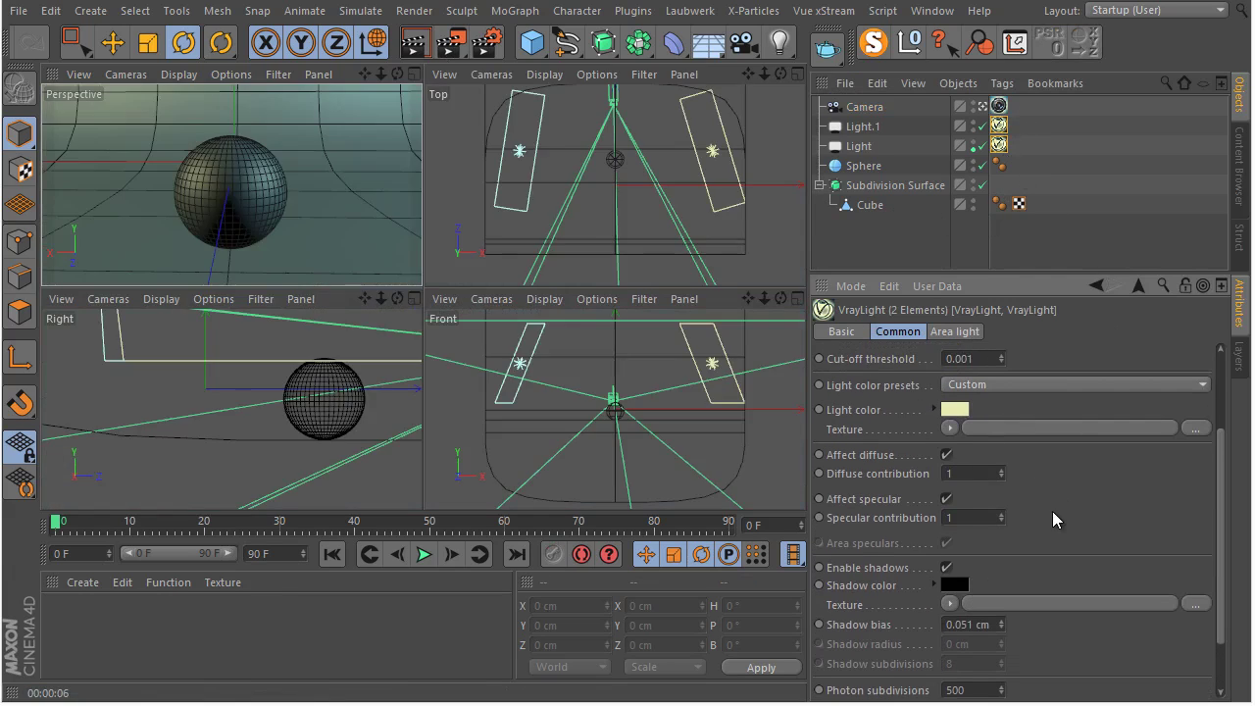
left_click(247, 210)
key("F1")
Step: Set their common Intensity to 2.5 and render the brighter scene
left_click(951, 332)
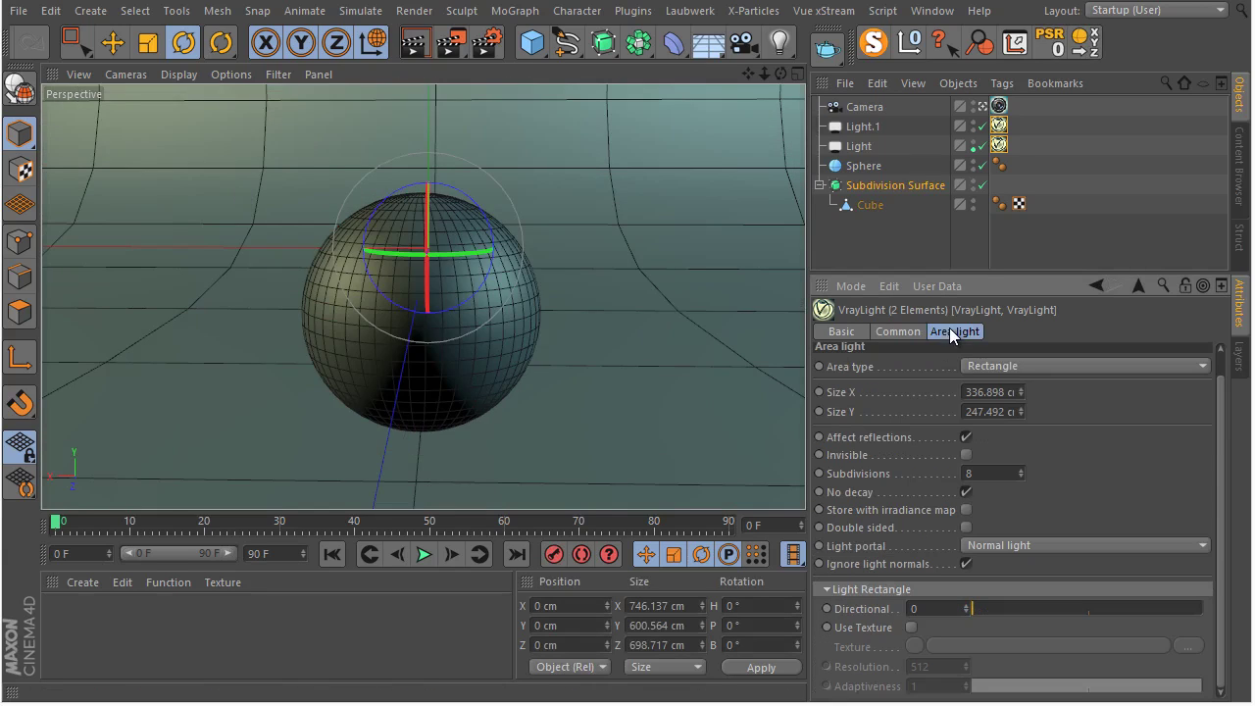
left_click(898, 332)
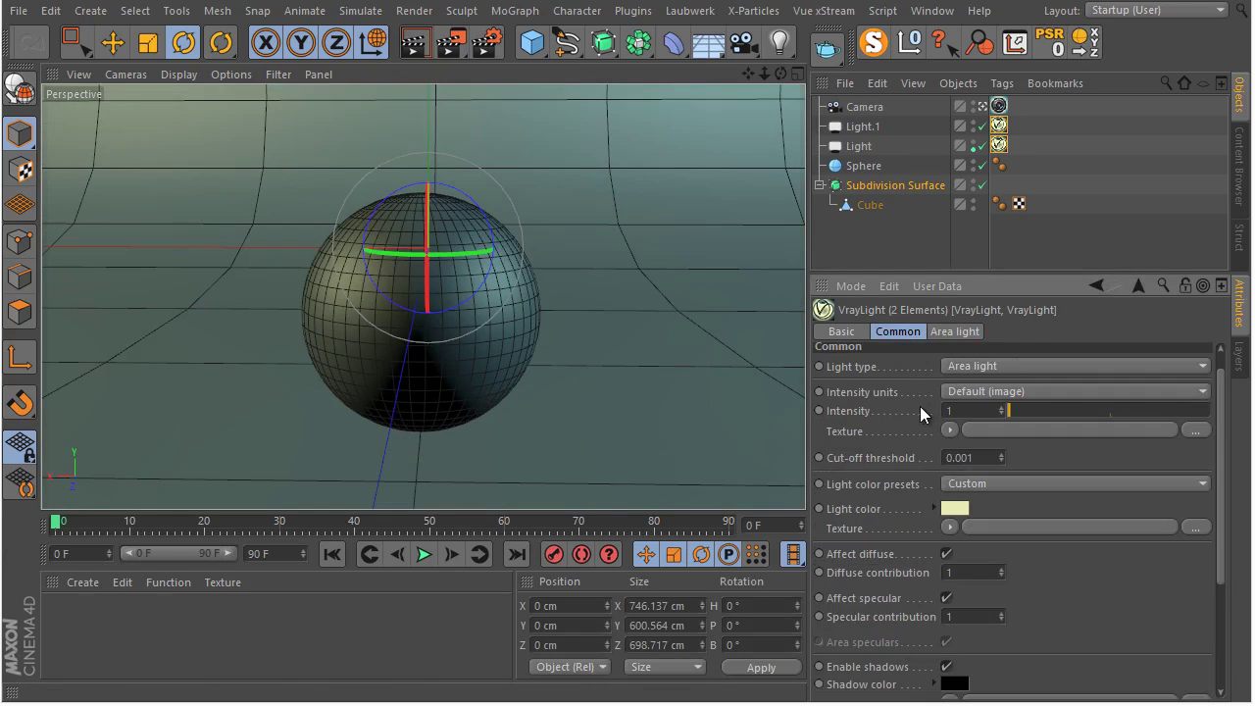
left_click(974, 408)
type("2.5")
key("Return")
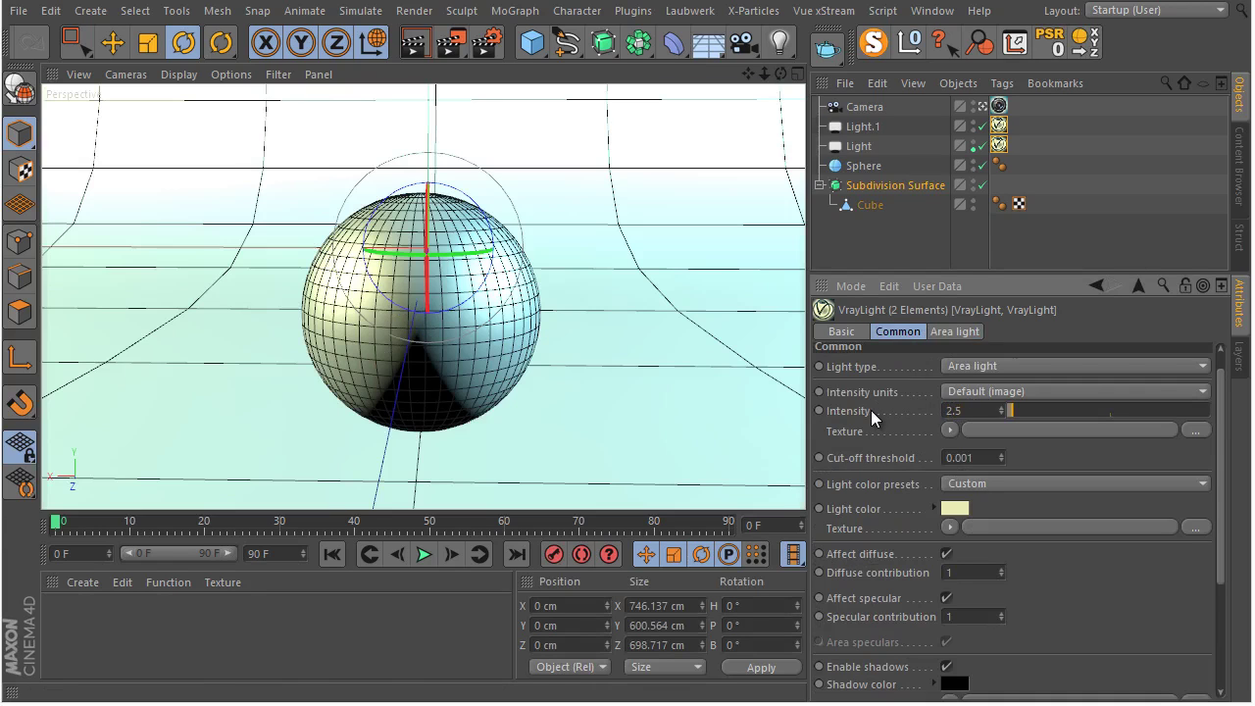
left_click(416, 51)
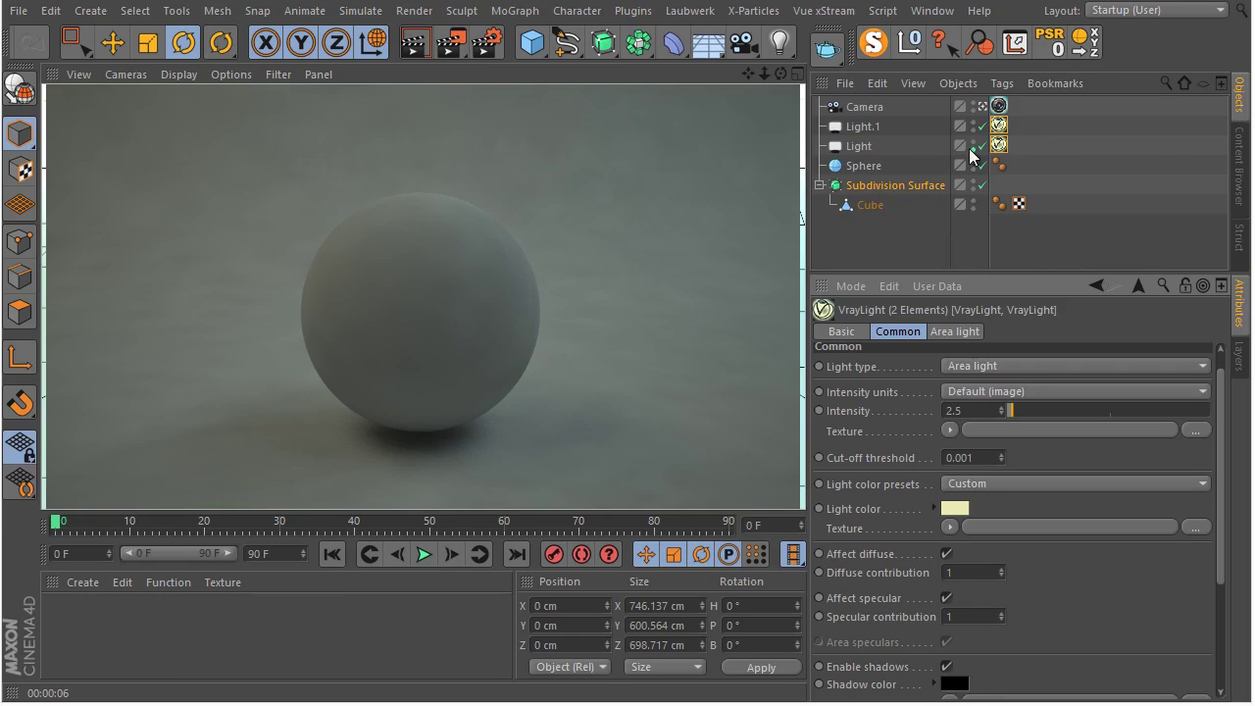
Step: Switch to plain shading, leave the camera view and orbit to see the lights
middle_click(668, 344)
middle_click(386, 222)
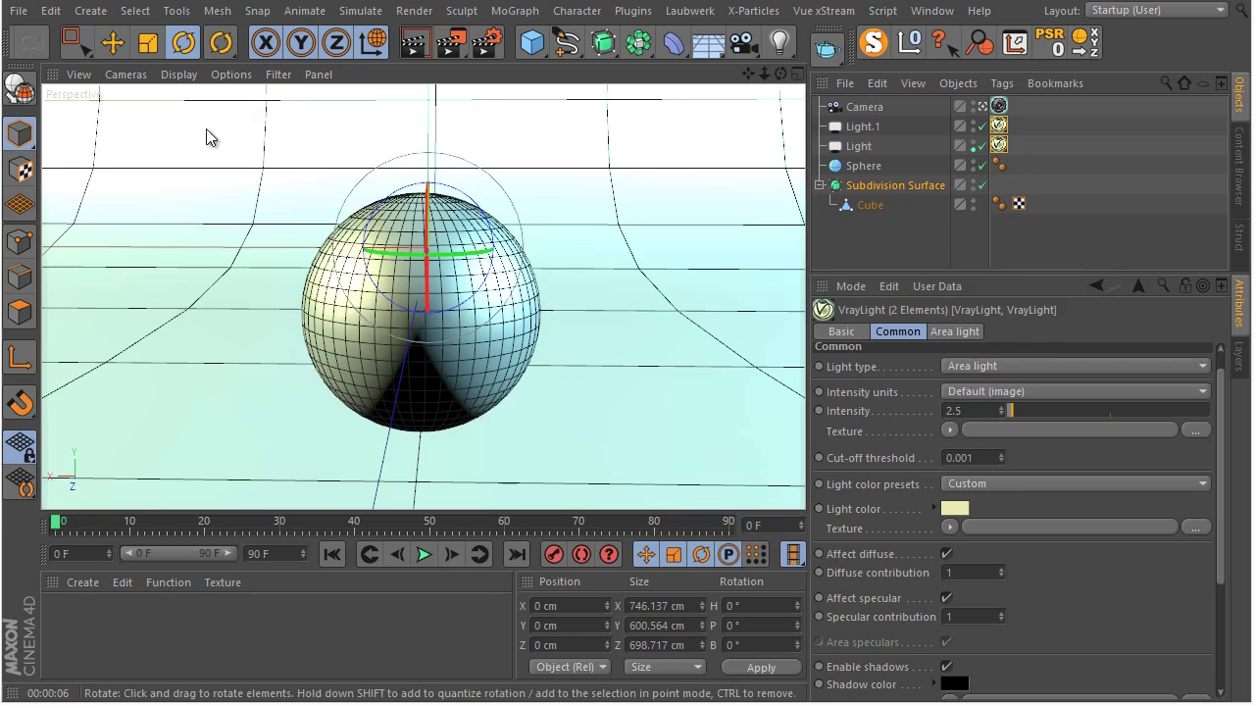
left_click(174, 75)
left_click(278, 128)
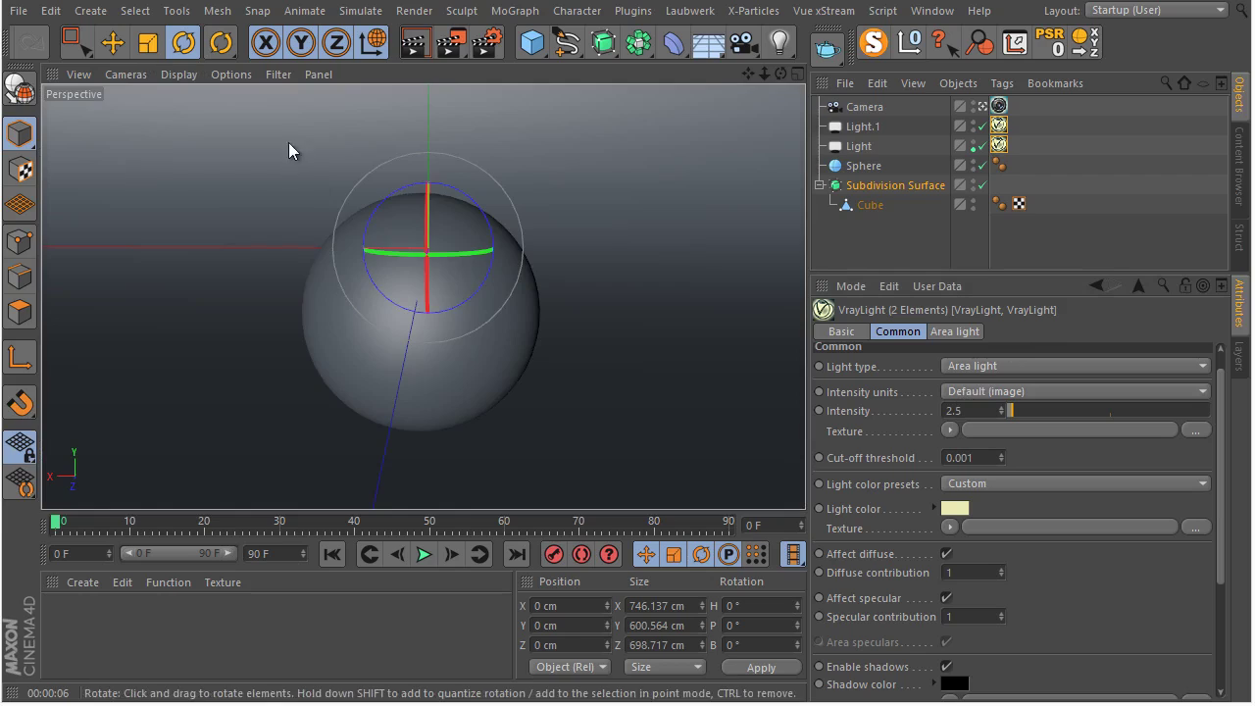
left_click(982, 107)
left_click_drag(458, 336, 535, 295, "alt")
left_click_drag(726, 162, 687, 196, "alt")
Step: Duplicate Light.1 into Light.2, turn it and shrink its area rectangle
left_click(874, 125)
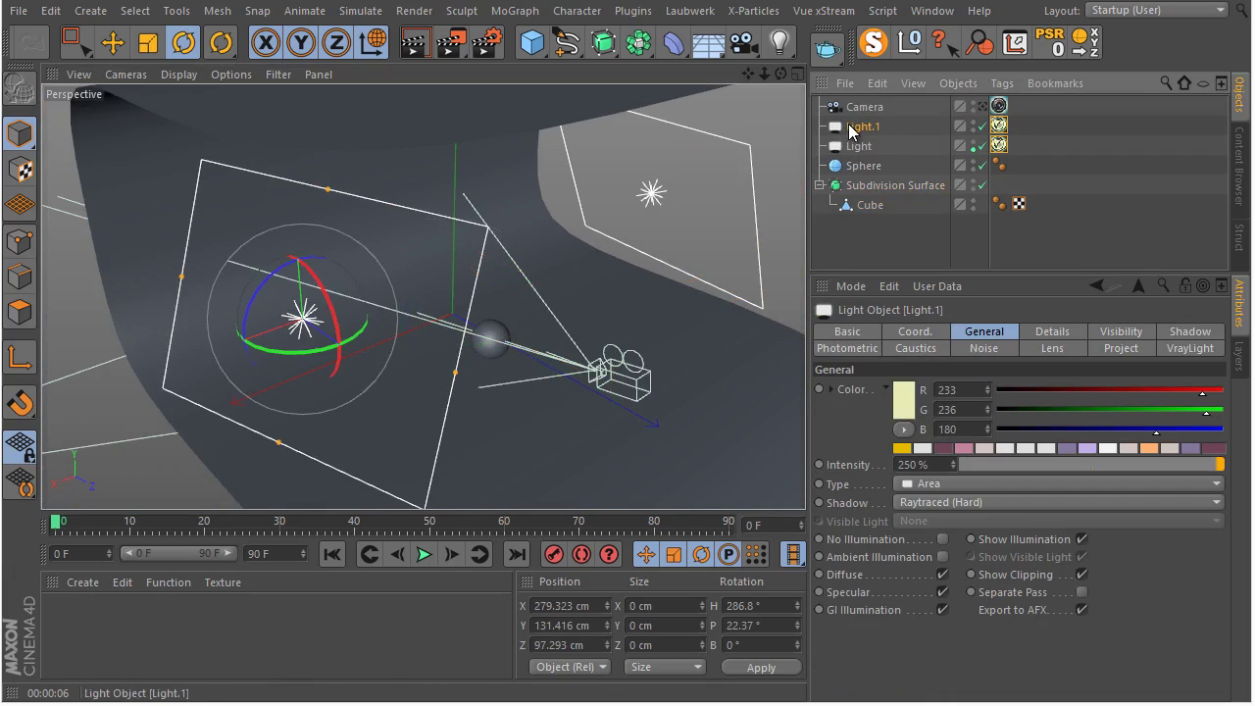
left_click(1049, 126)
left_click_drag(876, 132, 864, 123)
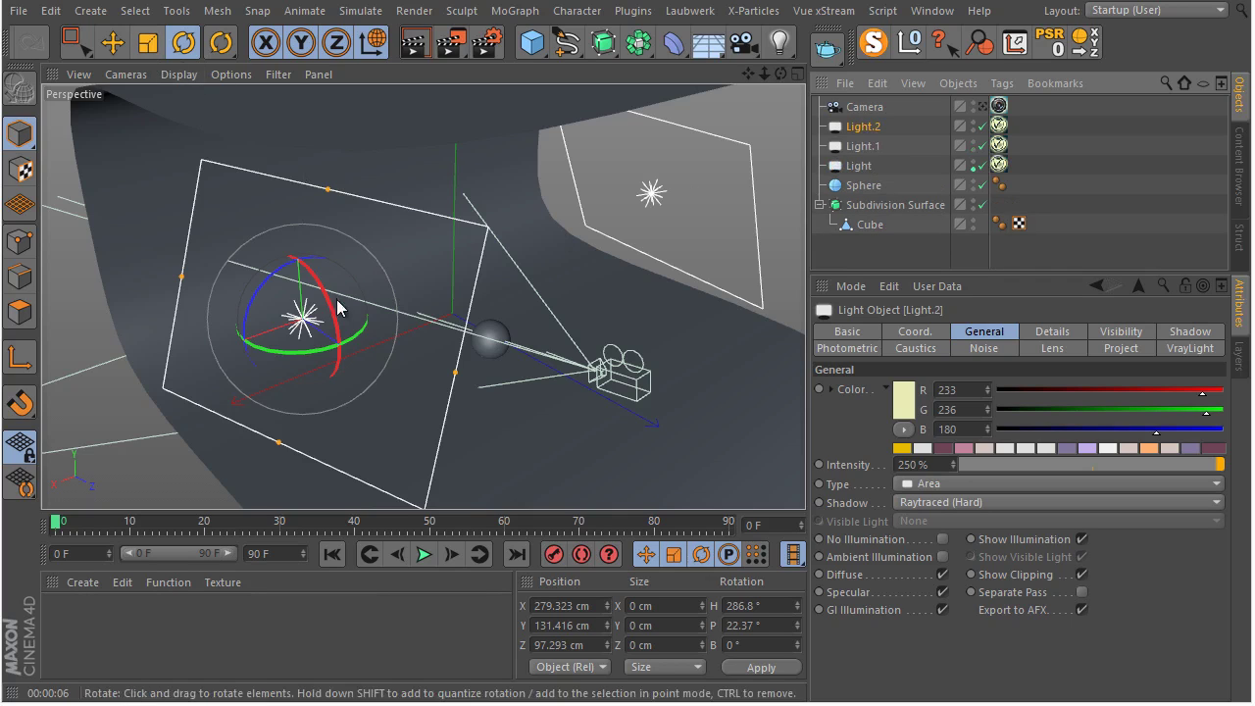
left_click_drag(337, 326, 428, 318)
left_click_drag(260, 191, 391, 279)
Step: Move Light.2 to Y 188.6, Z 263.2 cm, tilt it to P 67.44°, and open its colour picker
left_click(111, 42)
left_click_drag(222, 350, 662, 360)
scroll(541, 340, "up", 2)
left_click_drag(582, 218, 611, 144)
left_click(182, 43)
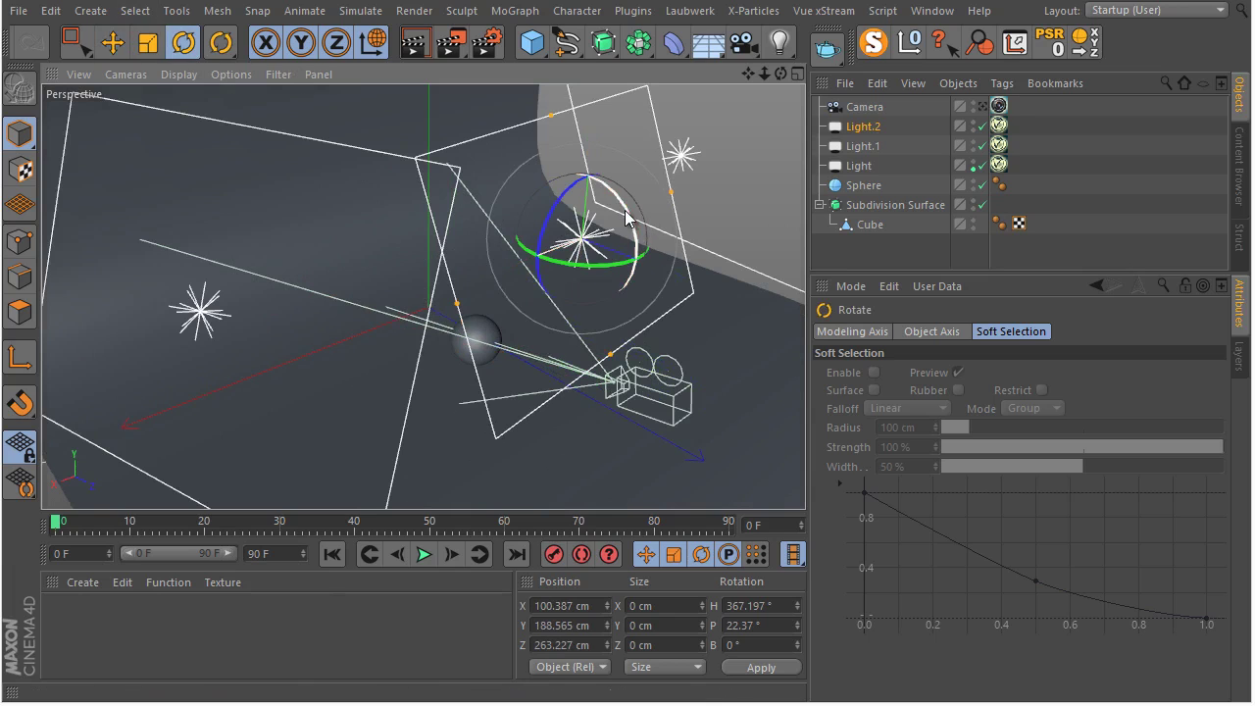
left_click_drag(633, 220, 591, 171)
left_click_drag(329, 225, 431, 197, "alt")
left_click(998, 125)
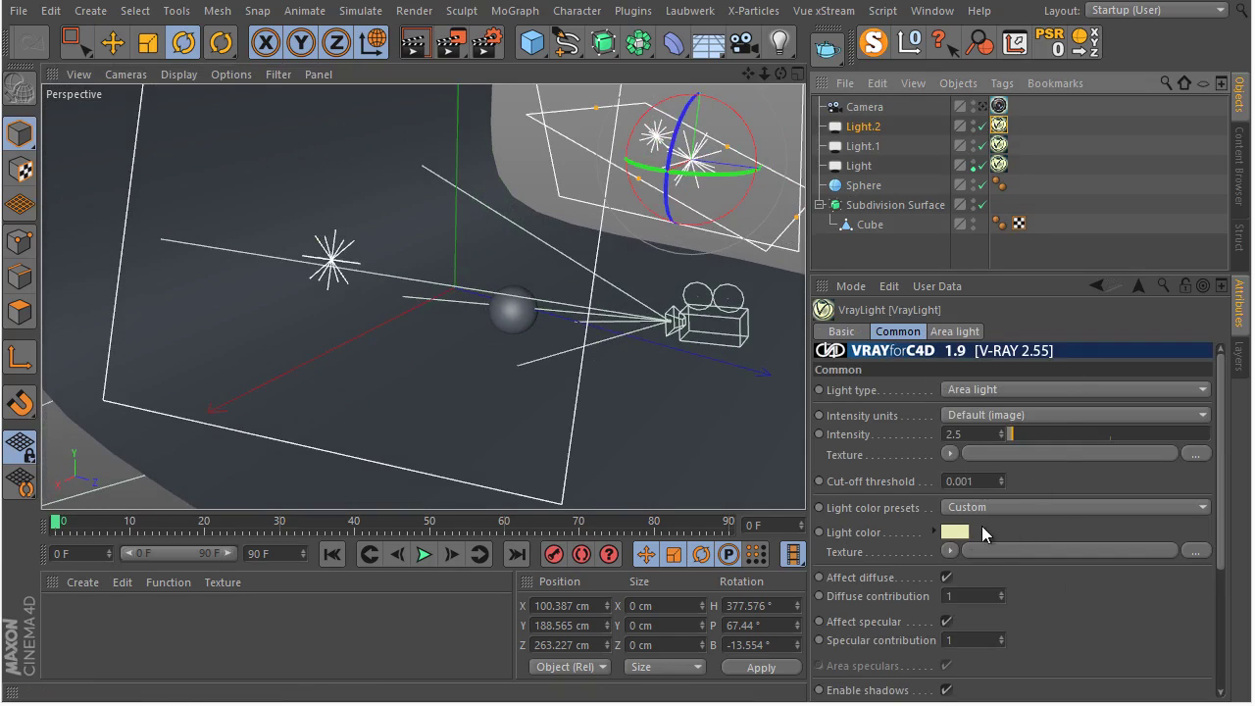
left_click(965, 532)
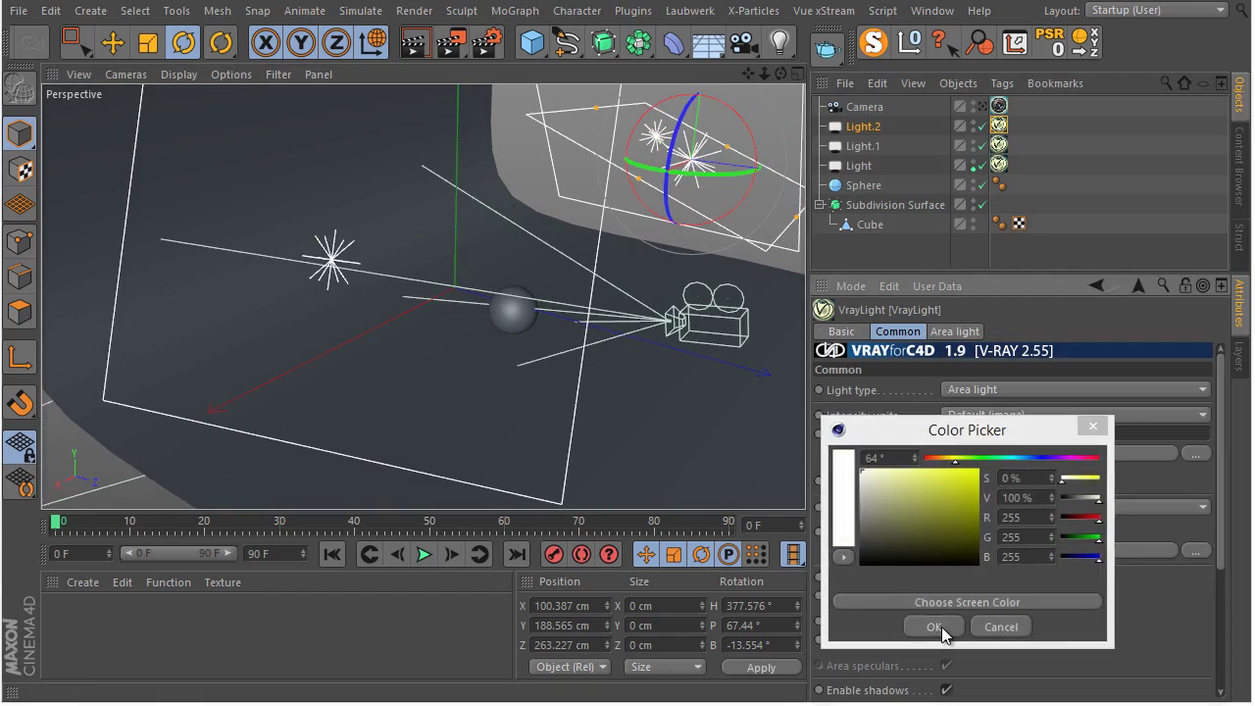
Step: Confirm pure white for Light.2, look through the scene camera again, and render
left_click(939, 625)
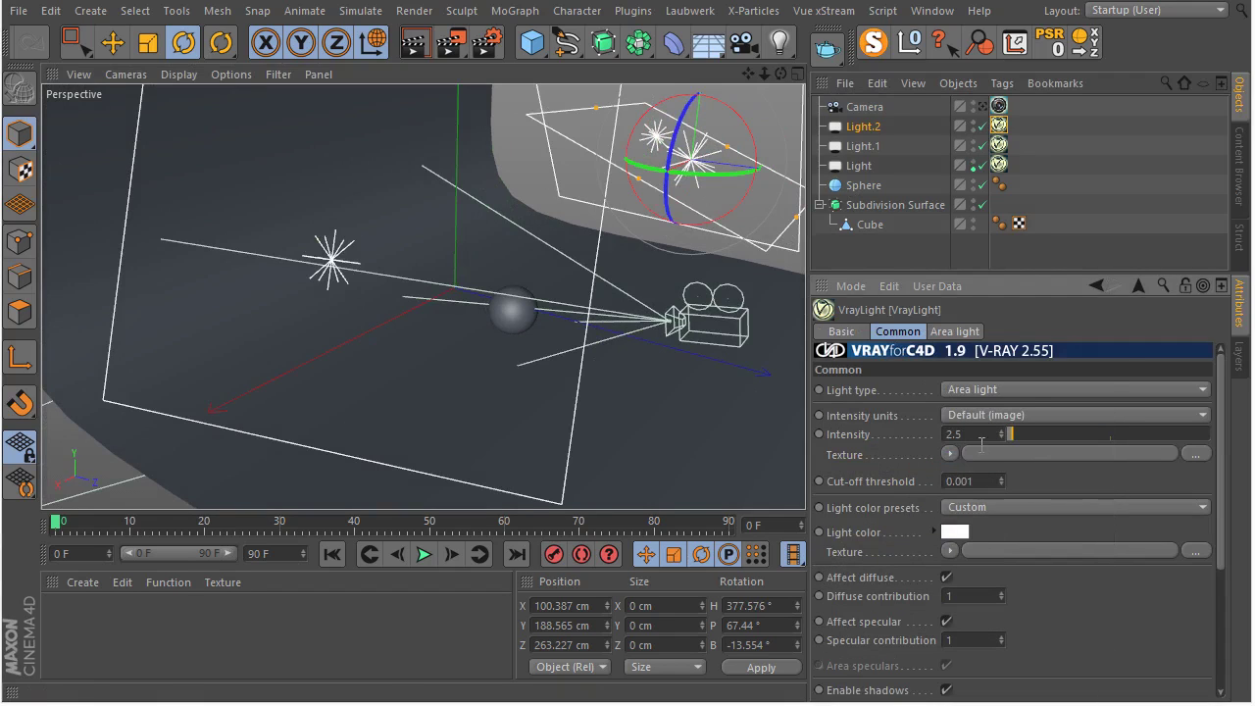
left_click_drag(612, 281, 652, 348, "alt")
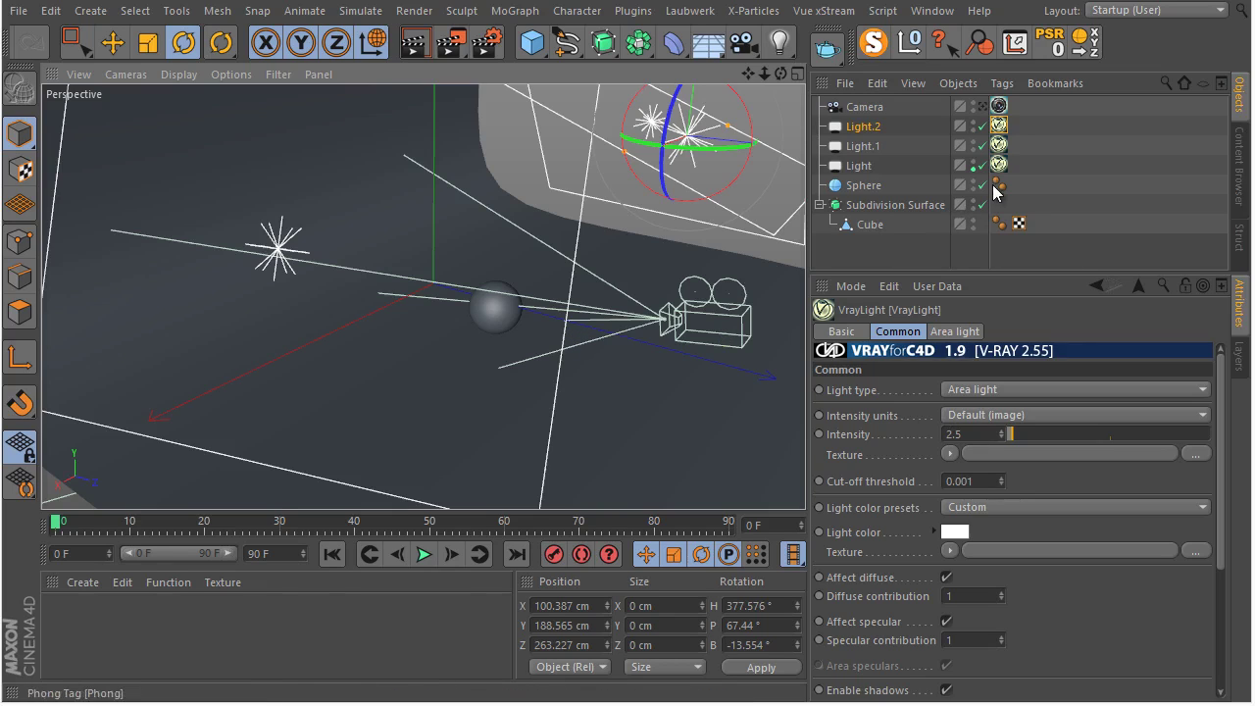
left_click(998, 106)
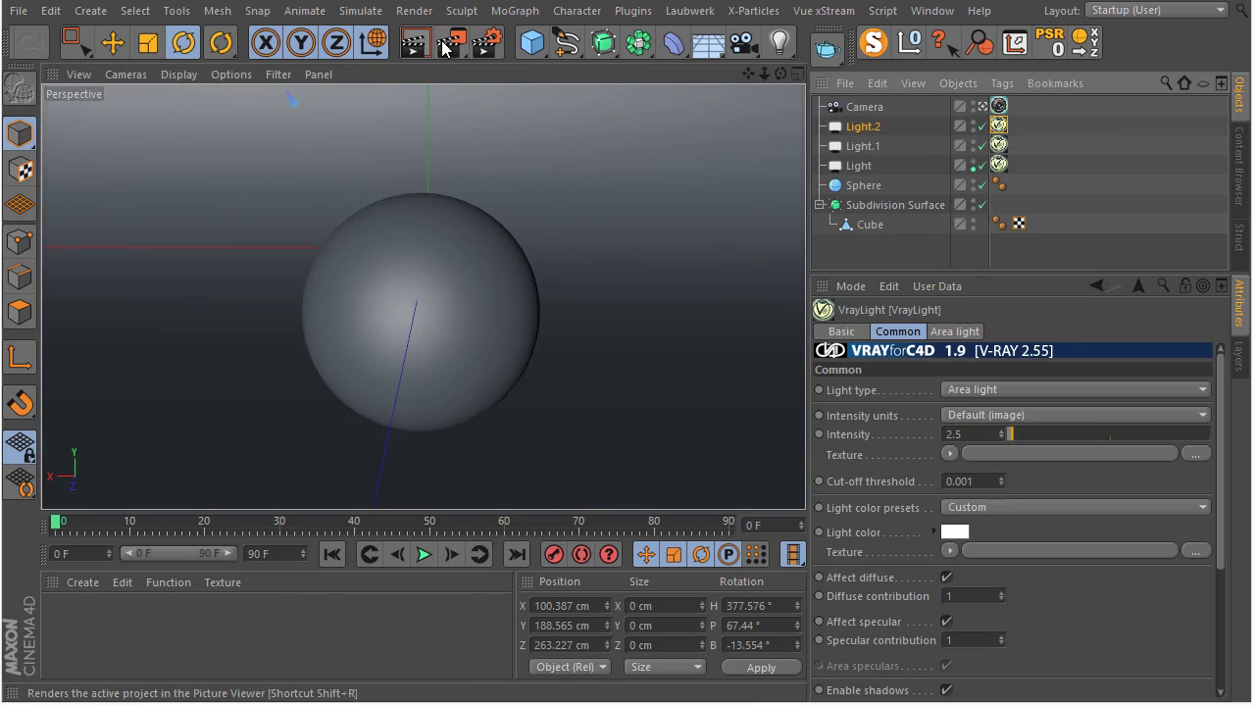
left_click(412, 45)
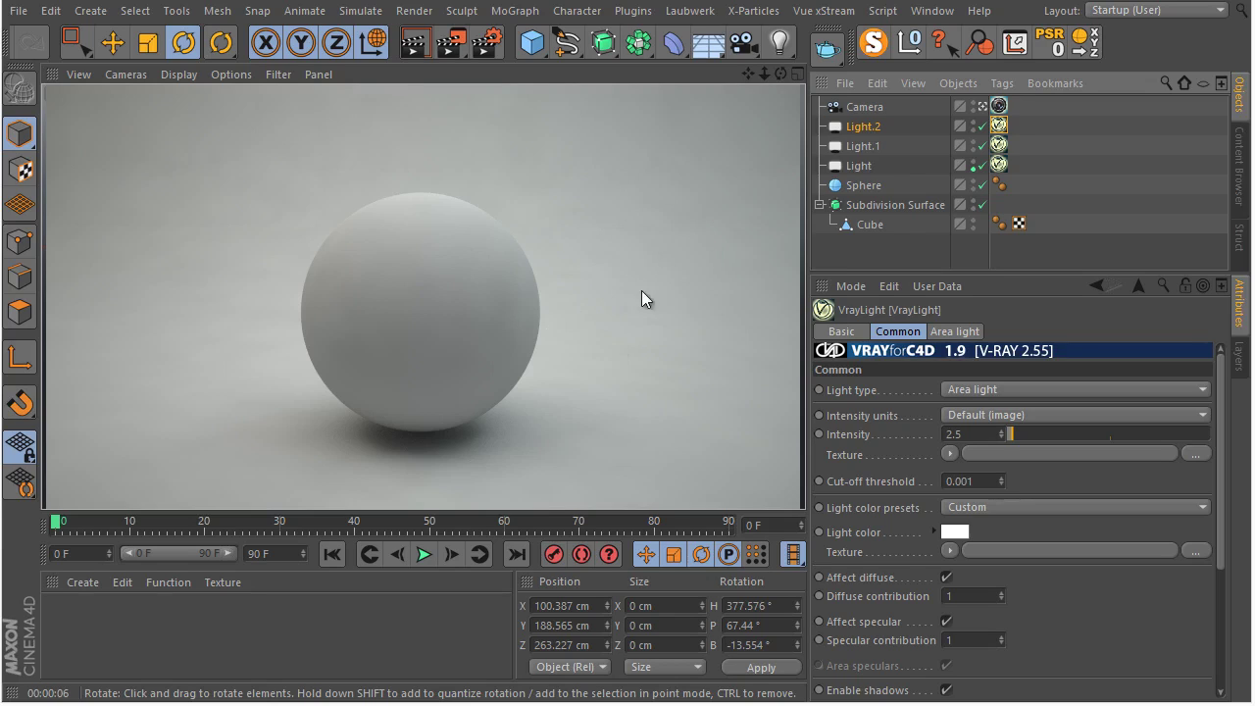
Step: Set the VrayBridge color mapping type to Reinhard
left_click(487, 47)
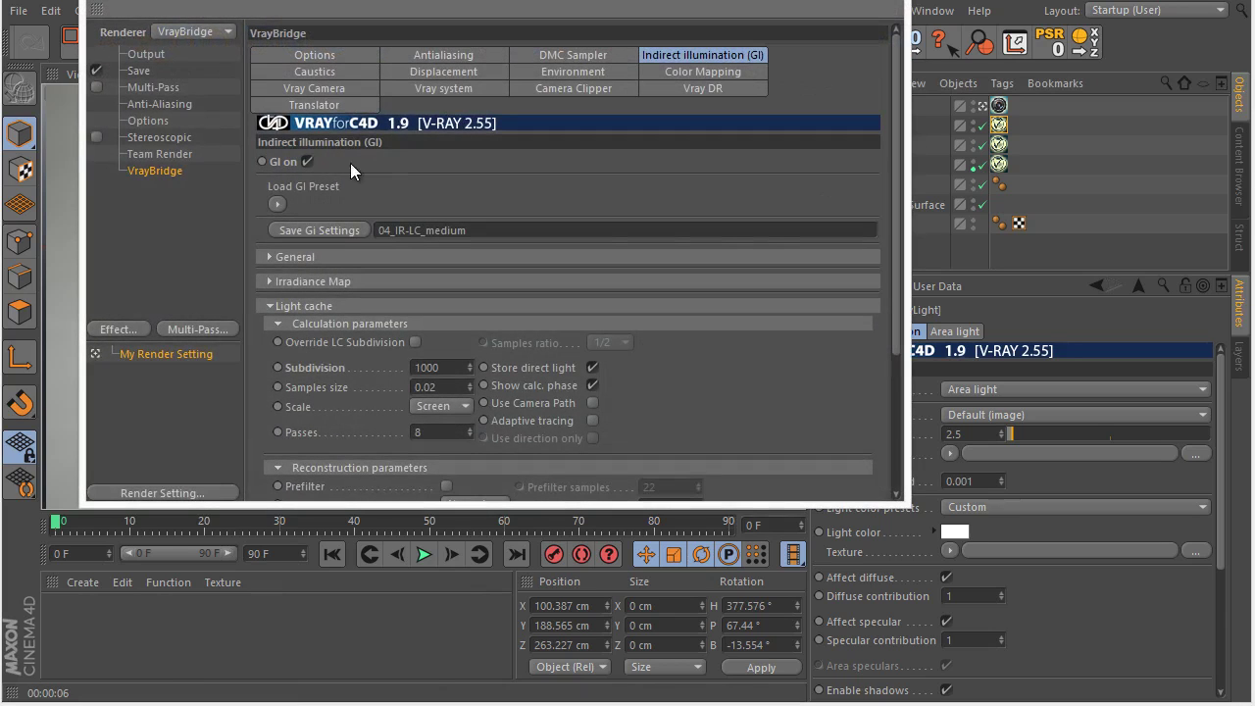
left_click(721, 75)
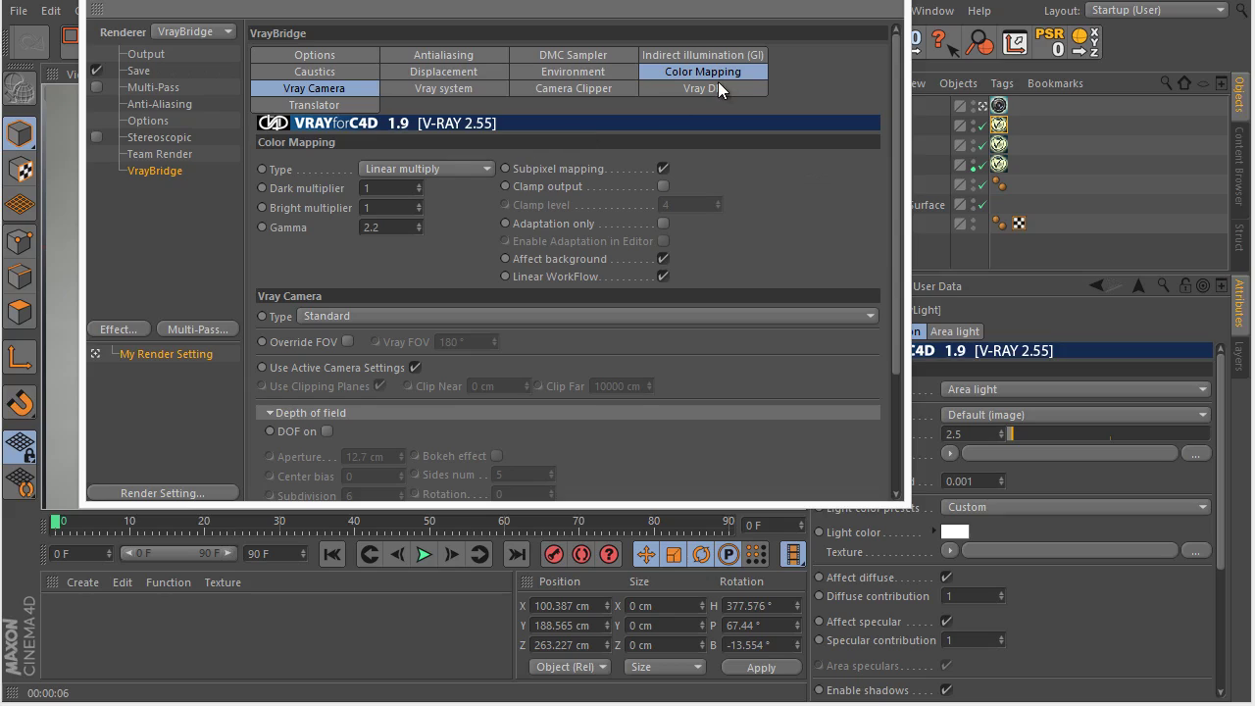
left_click(459, 169)
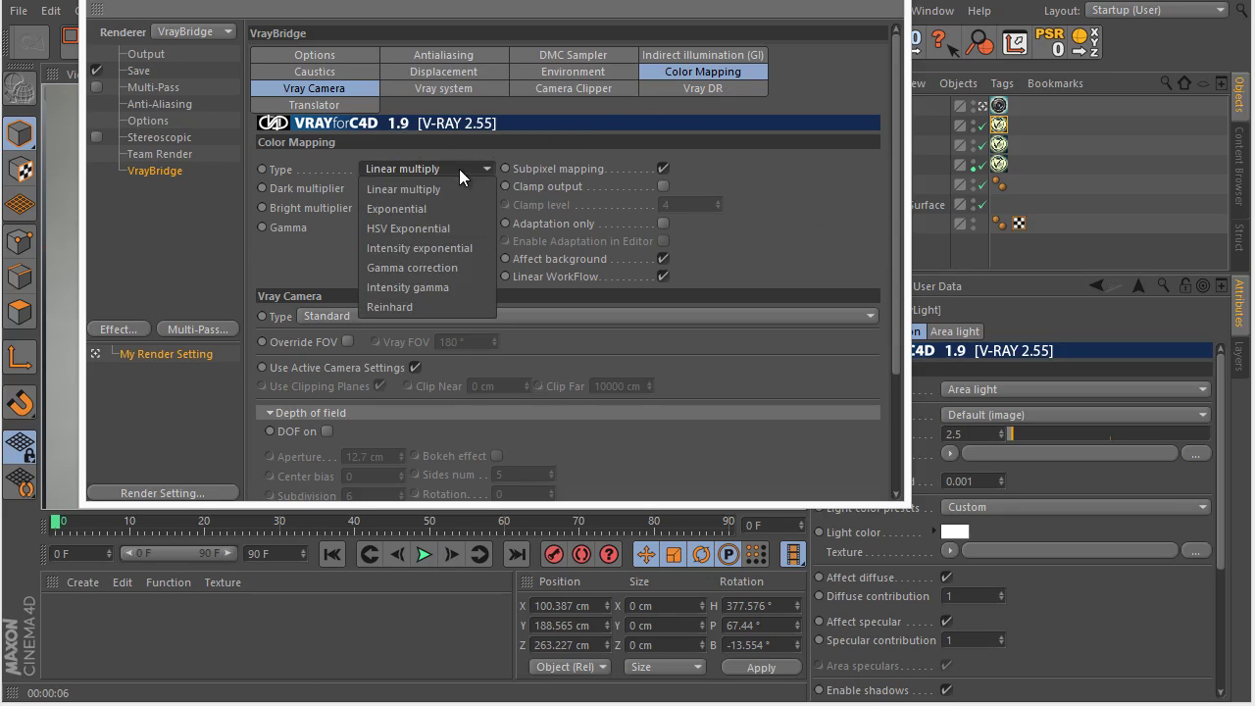
left_click(442, 306)
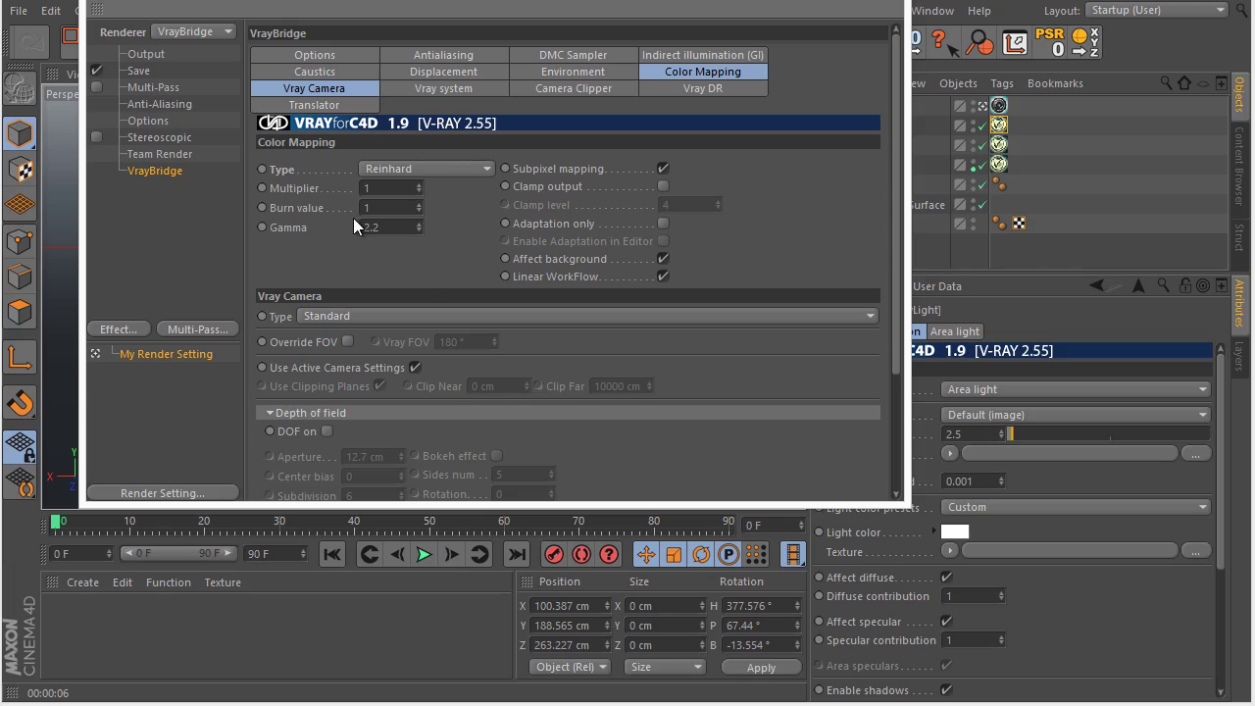
left_click_drag(507, 5, 655, 18)
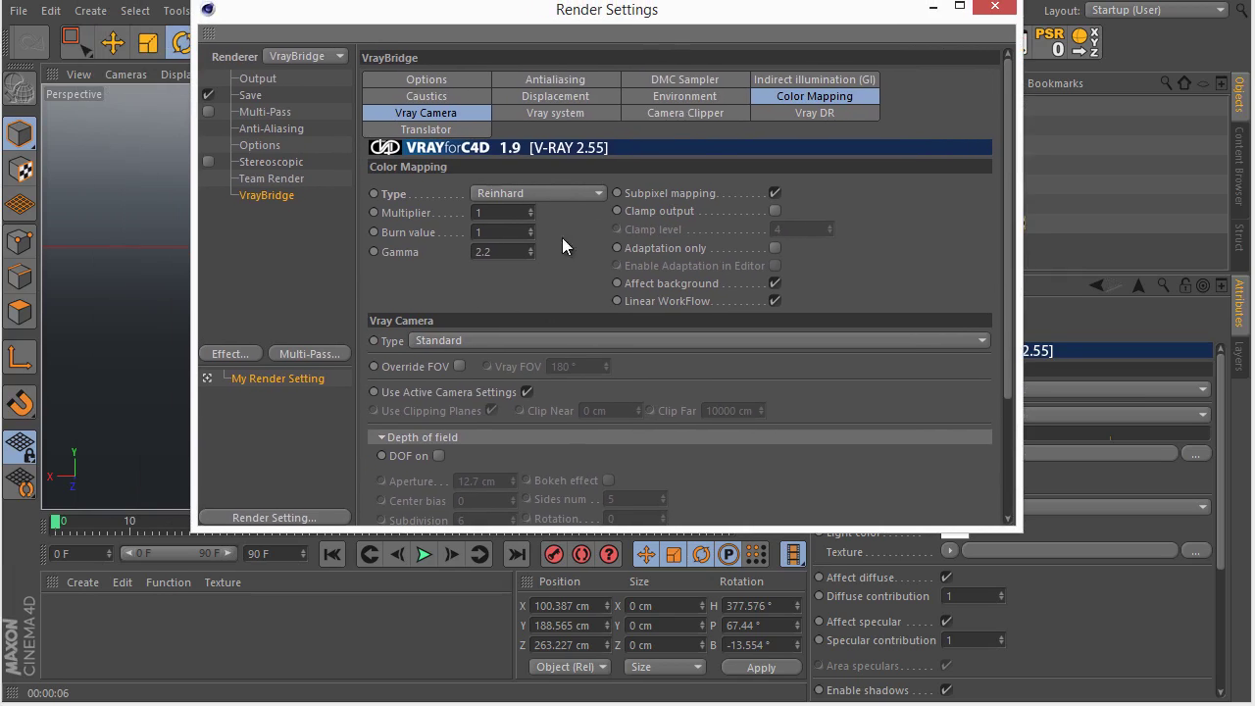
left_click(539, 192)
left_click(419, 282)
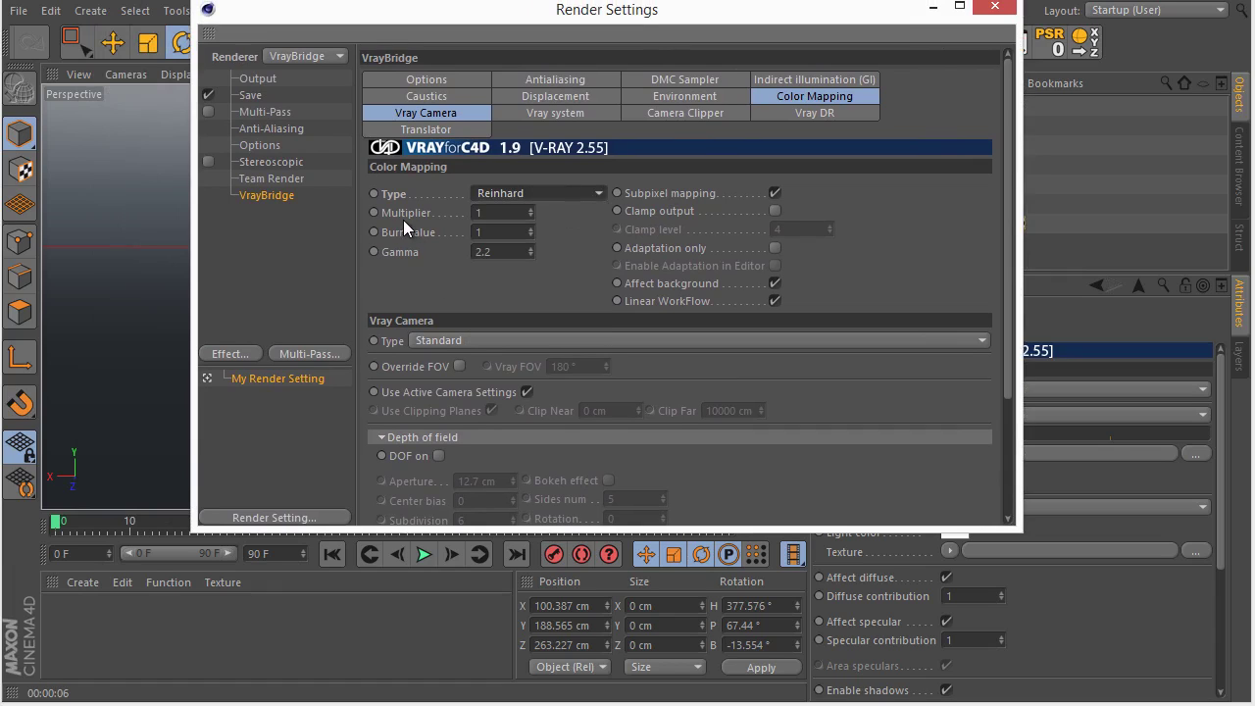
left_click(535, 194)
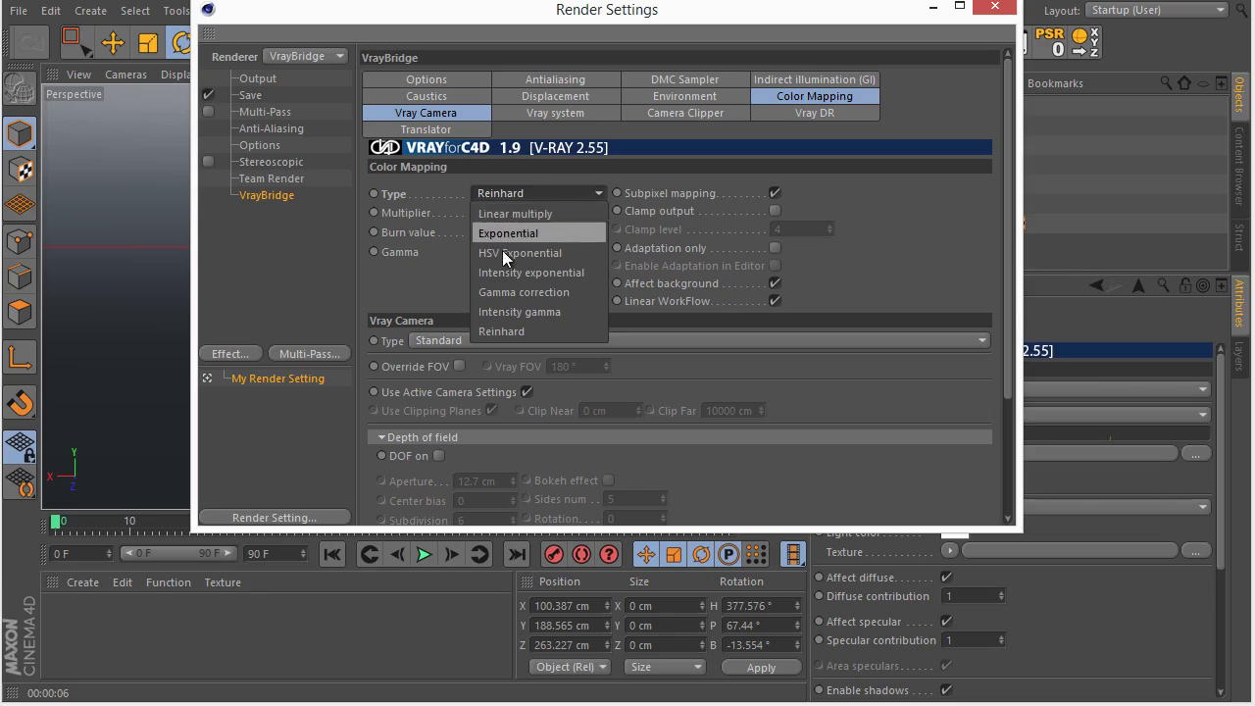
left_click(412, 251)
left_click(528, 193)
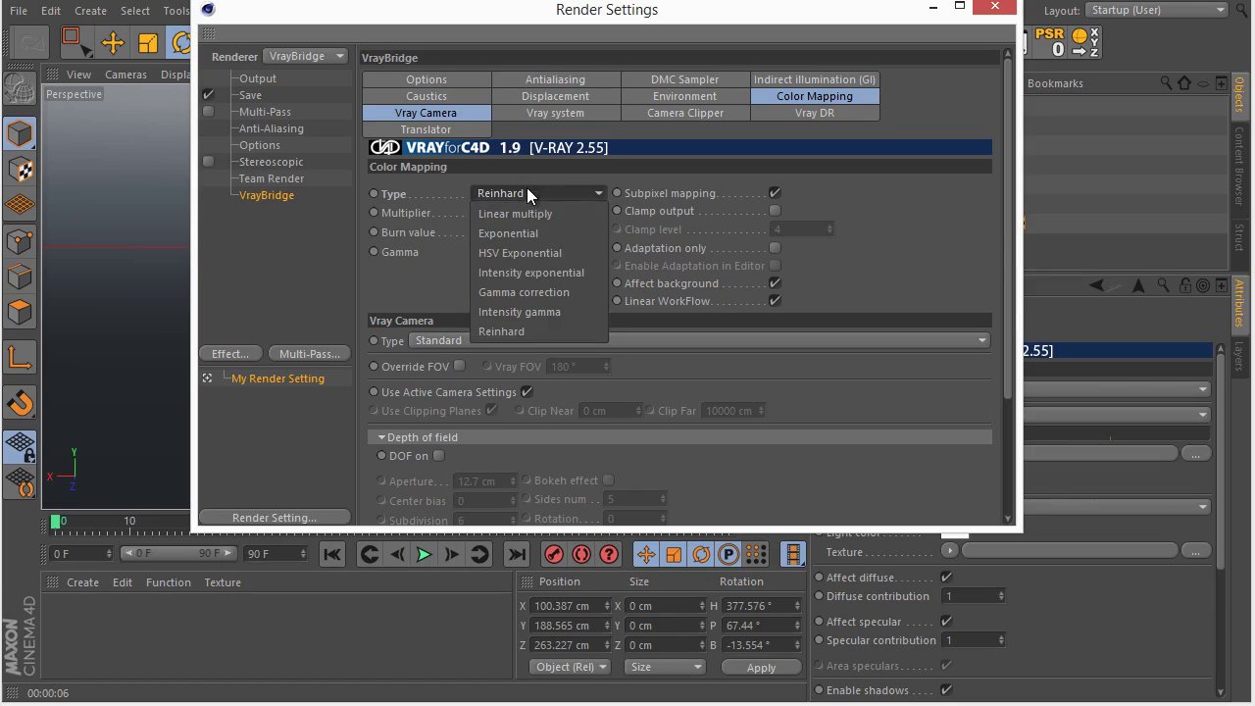
left_click(442, 270)
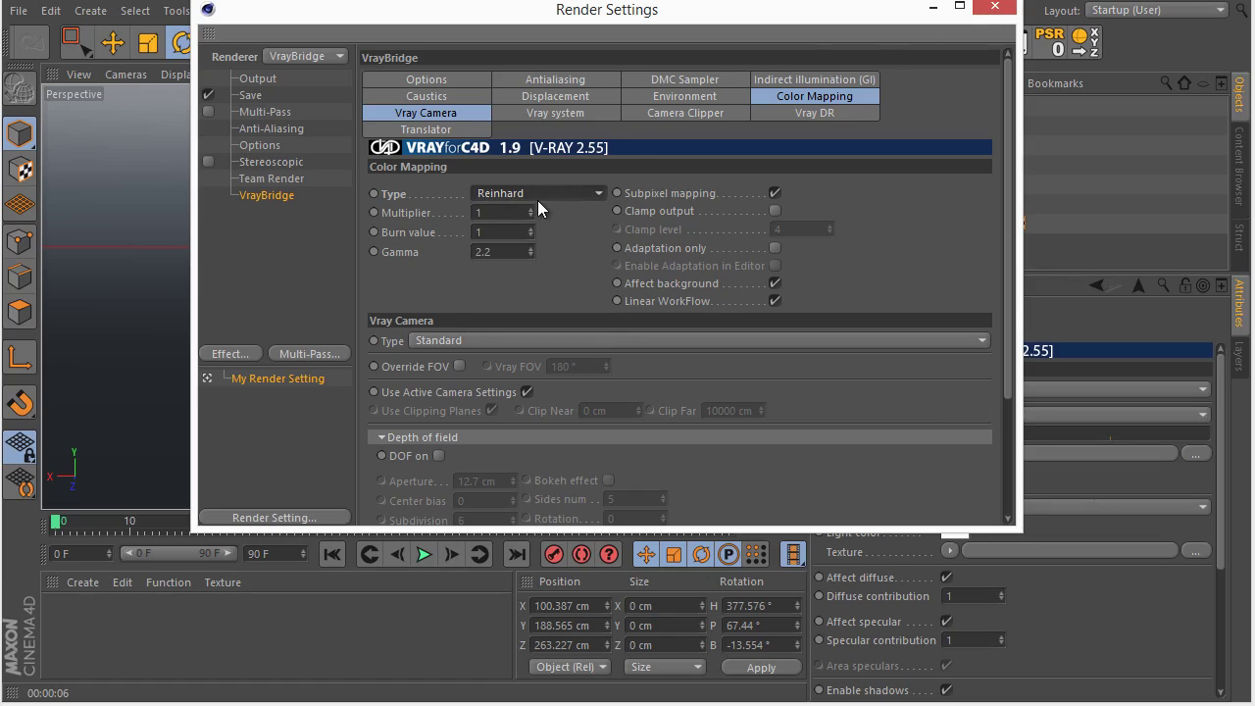
Step: Set the Reinhard burn value to 0.5, close the settings and render
double_click(498, 232)
type("0.5")
key("Return")
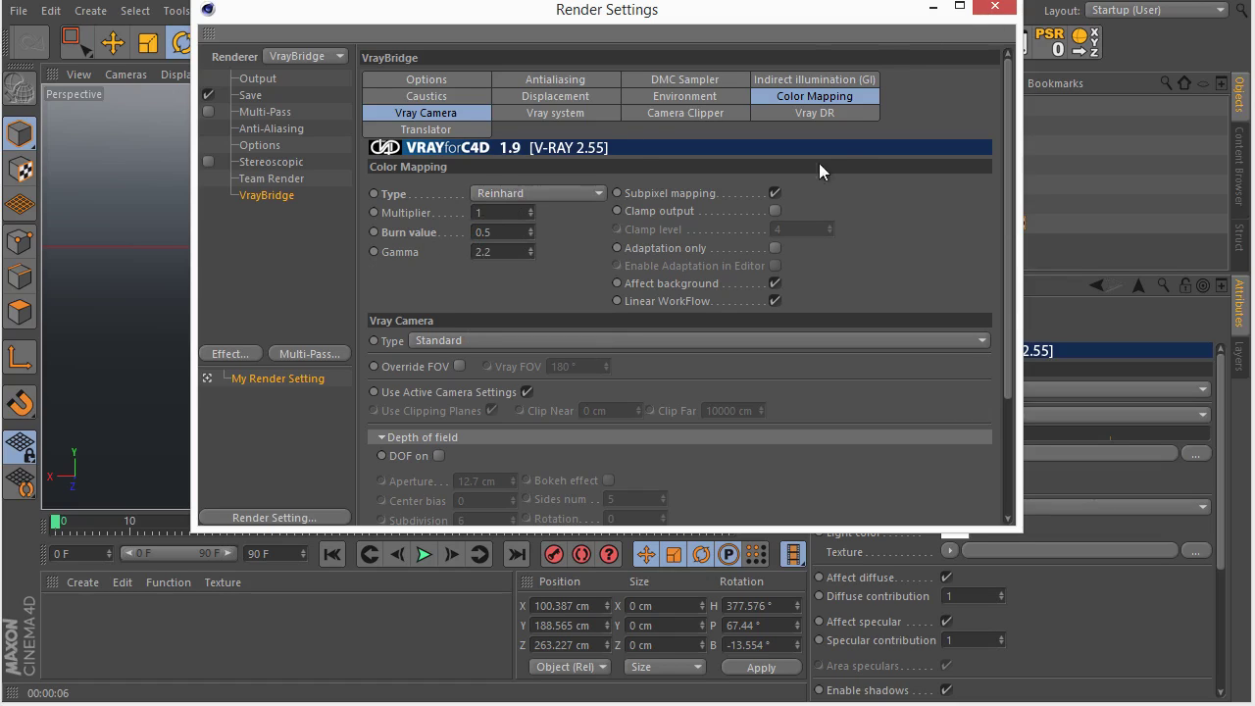
left_click(995, 7)
left_click(419, 44)
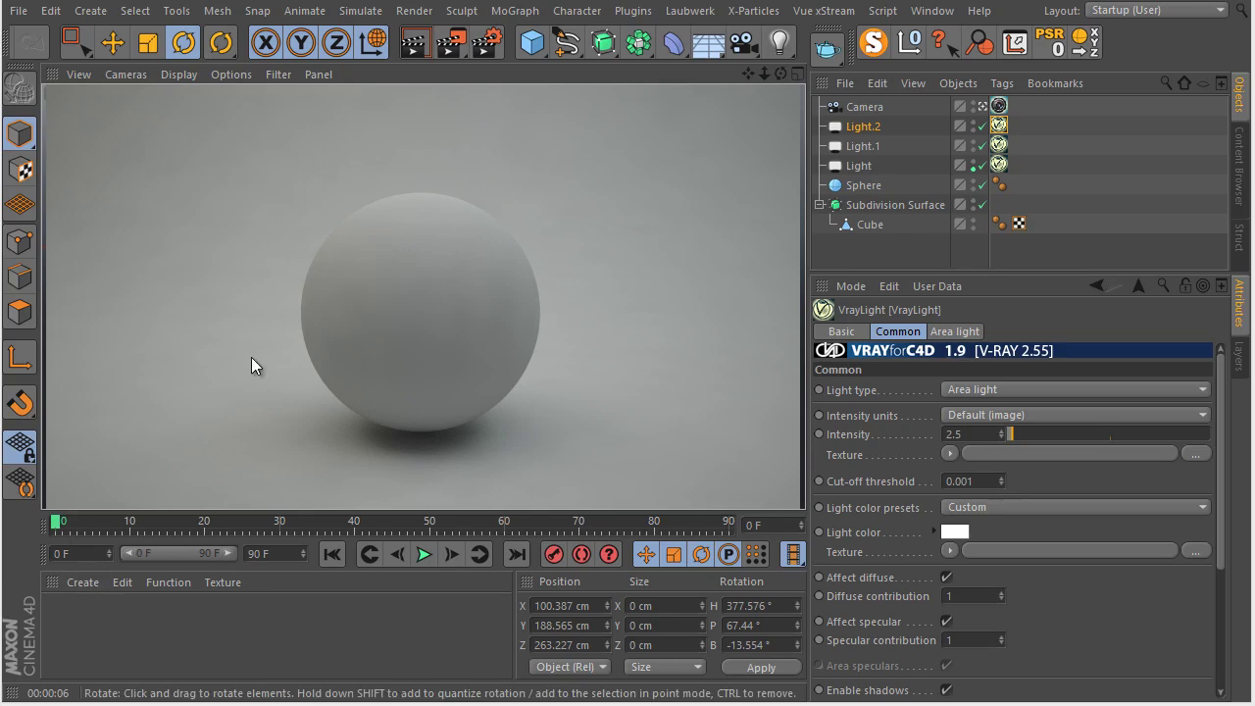
Step: Create a new VRayAdvancedMaterial from the VrayBridge shader menu
left_click(85, 585)
mouse_move(122, 582)
mouse_move(264, 439)
mouse_move(400, 371)
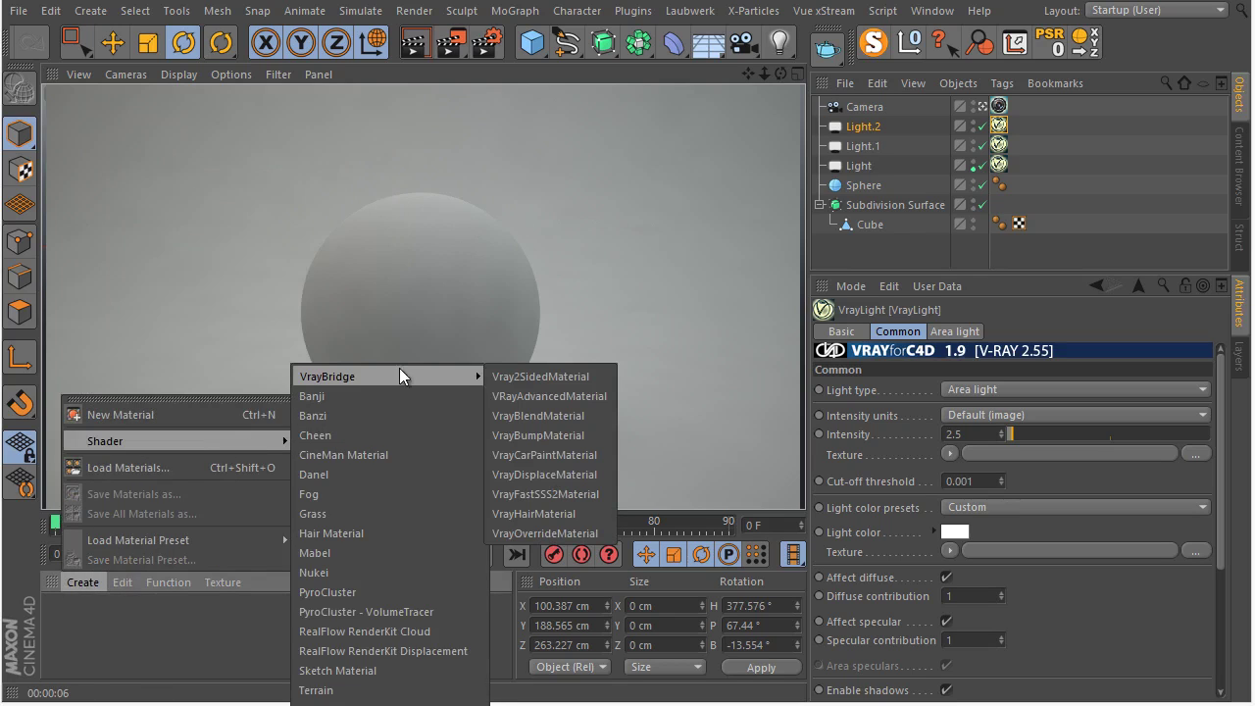
left_click(532, 396)
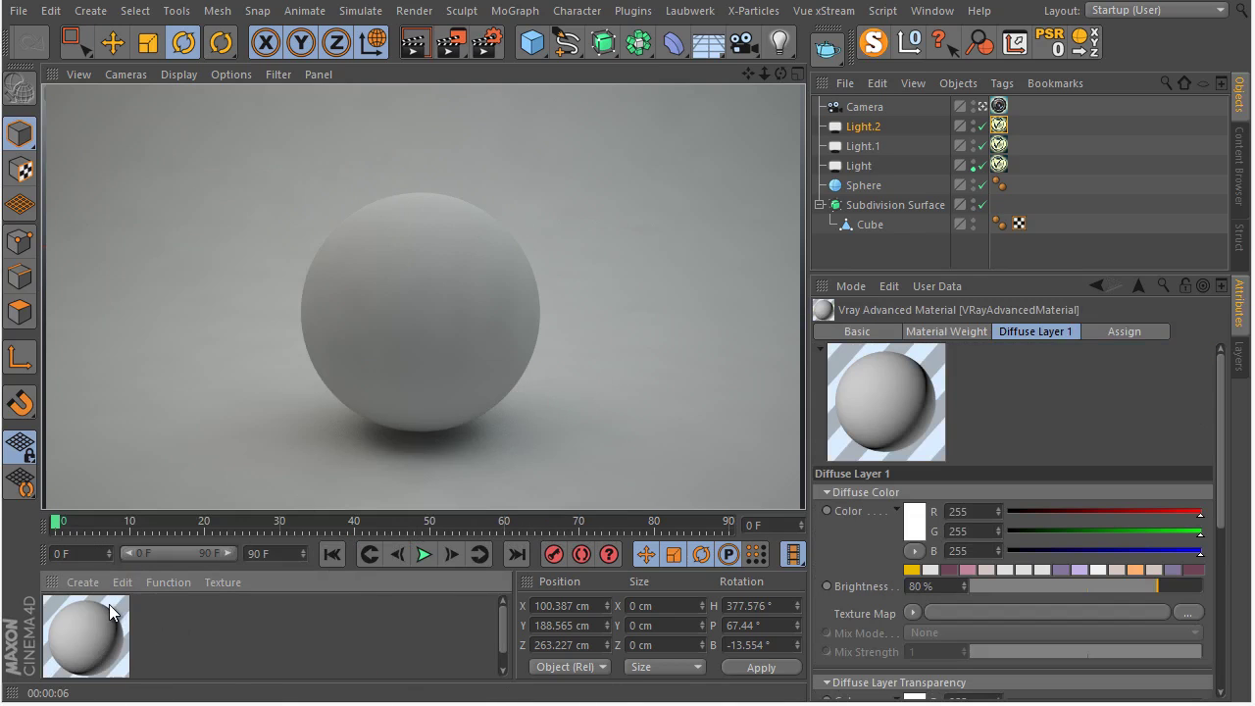
Step: Raise Diffuse Layer 1 brightness from 80% to 90% and enable Specular Layer 1
double_click(109, 604)
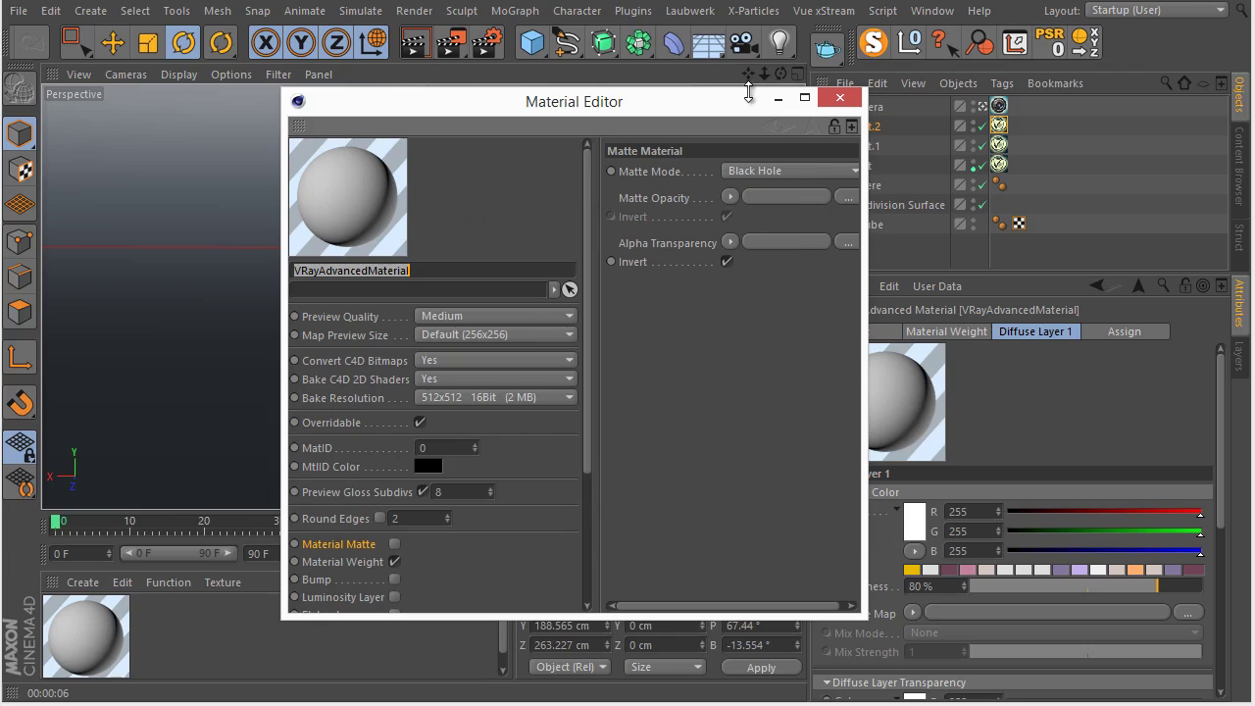
double_click(748, 91)
left_click_drag(861, 305, 984, 312)
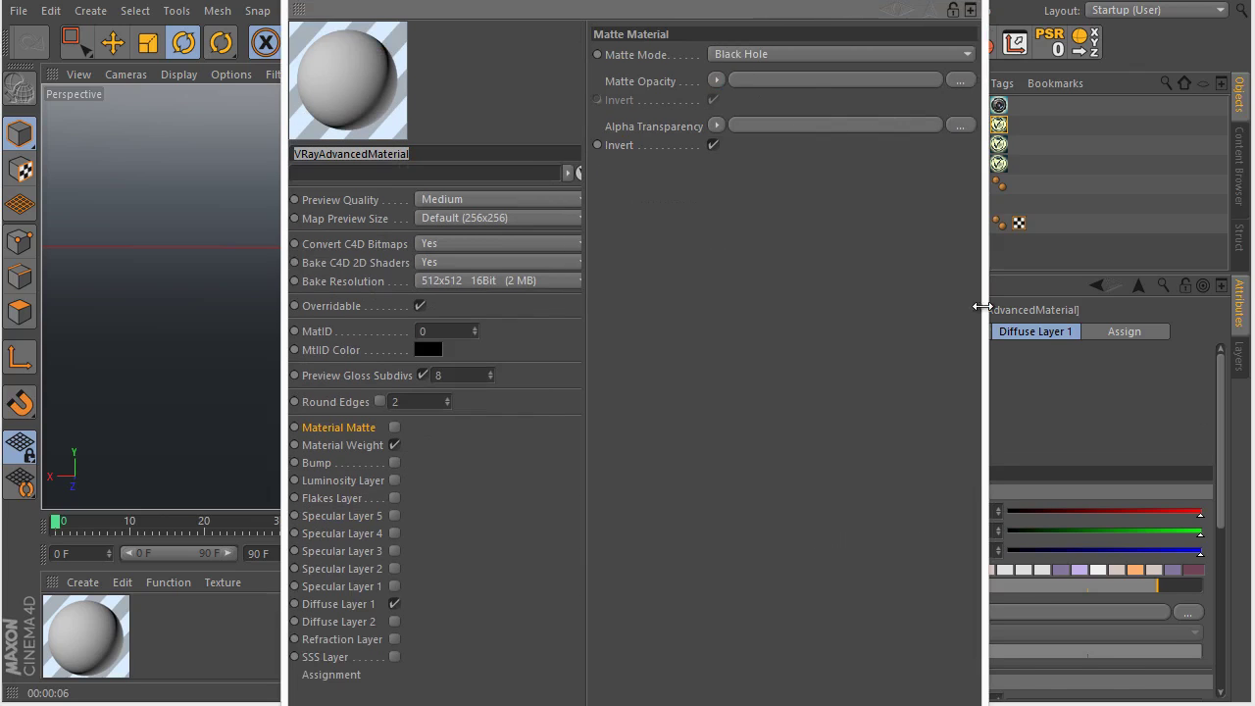
left_click(348, 605)
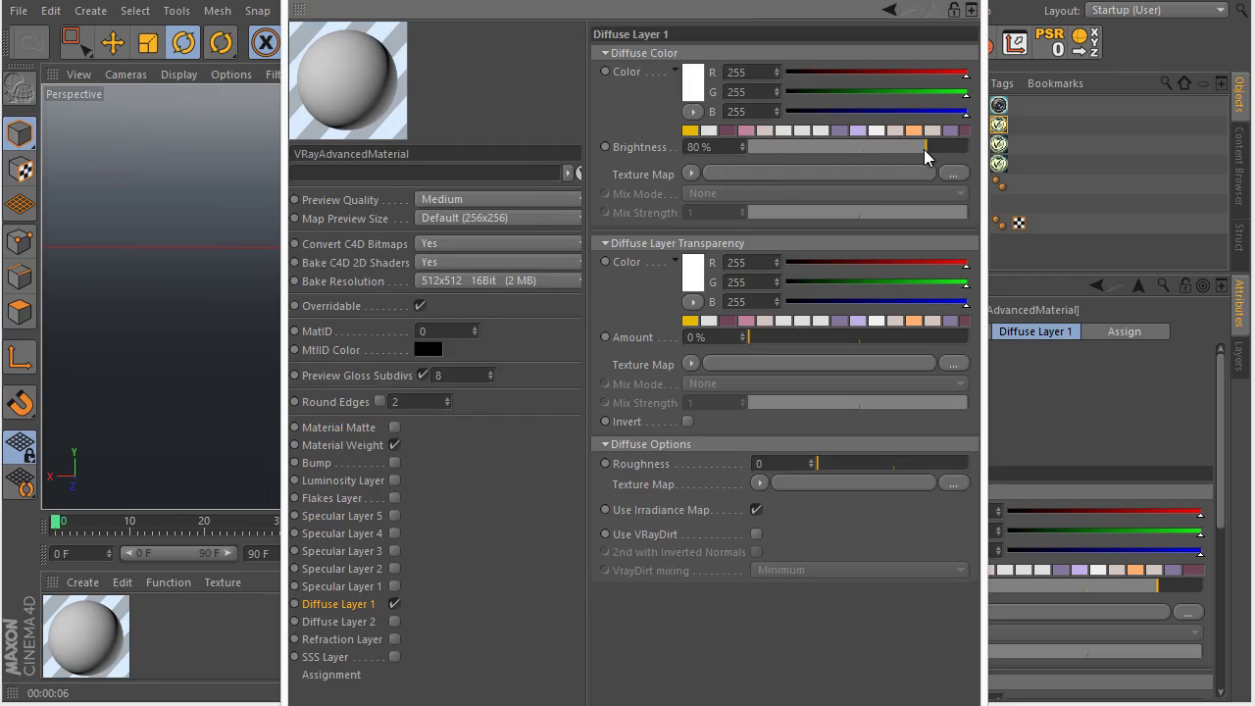
left_click_drag(929, 150, 948, 150)
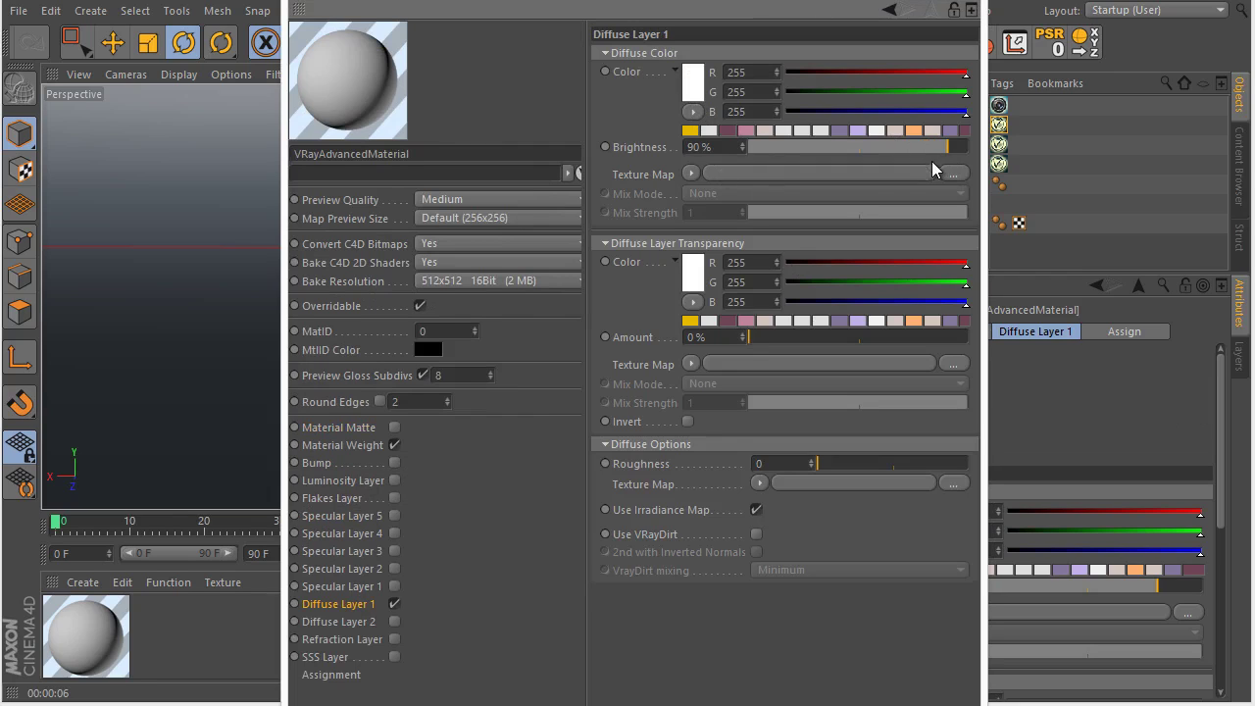
left_click(359, 586)
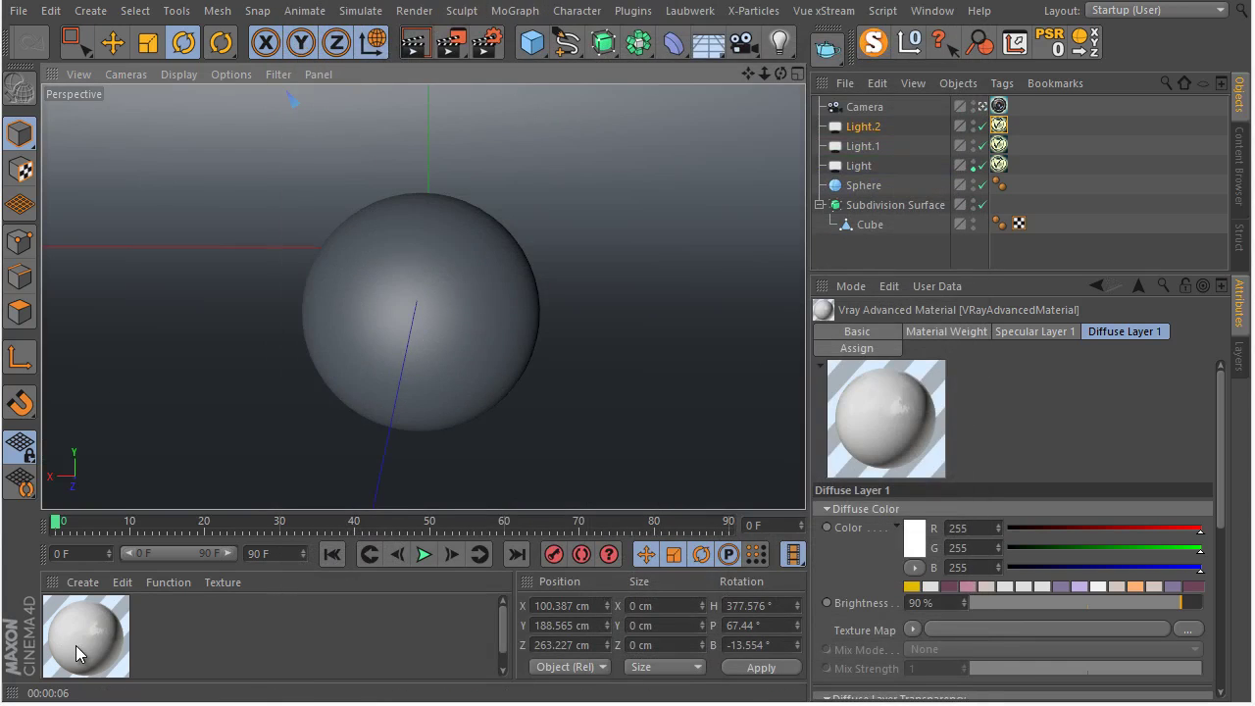
Step: Put the VRayAdvancedMaterial texture tag on the Sphere and render the view with V-Ray
left_click_drag(83, 655, 866, 204)
left_click(866, 187)
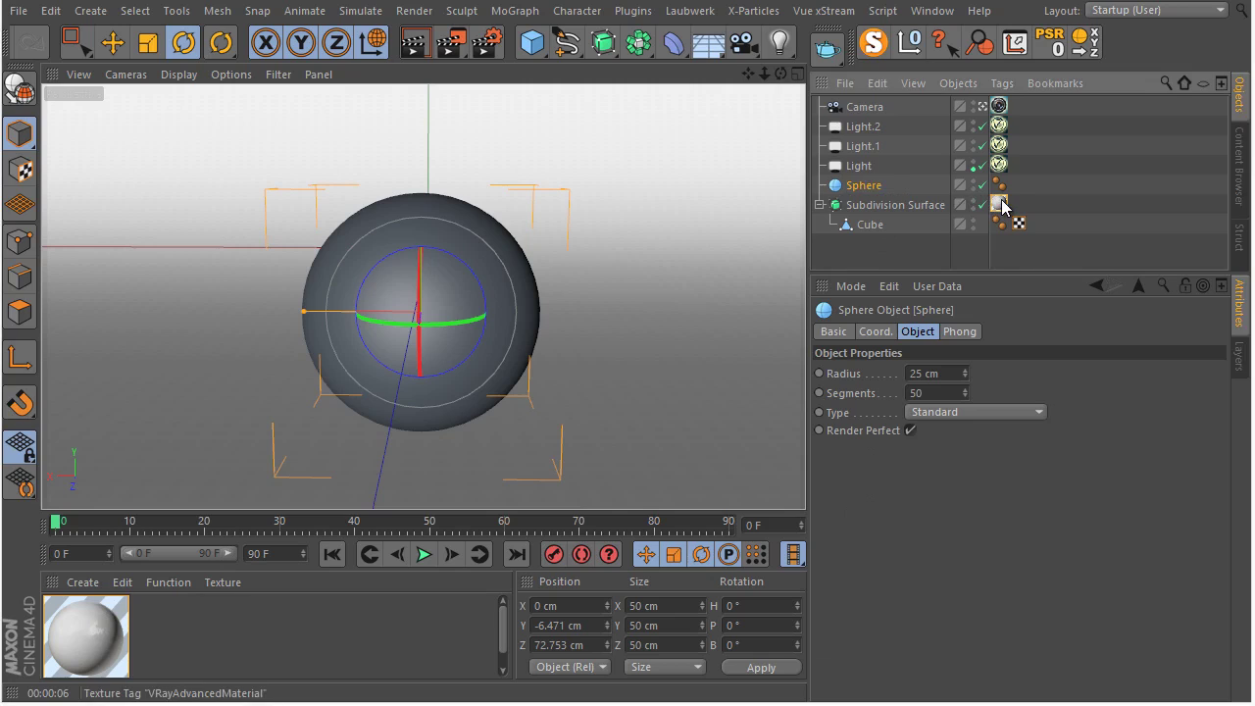
left_click_drag(1002, 204, 898, 187)
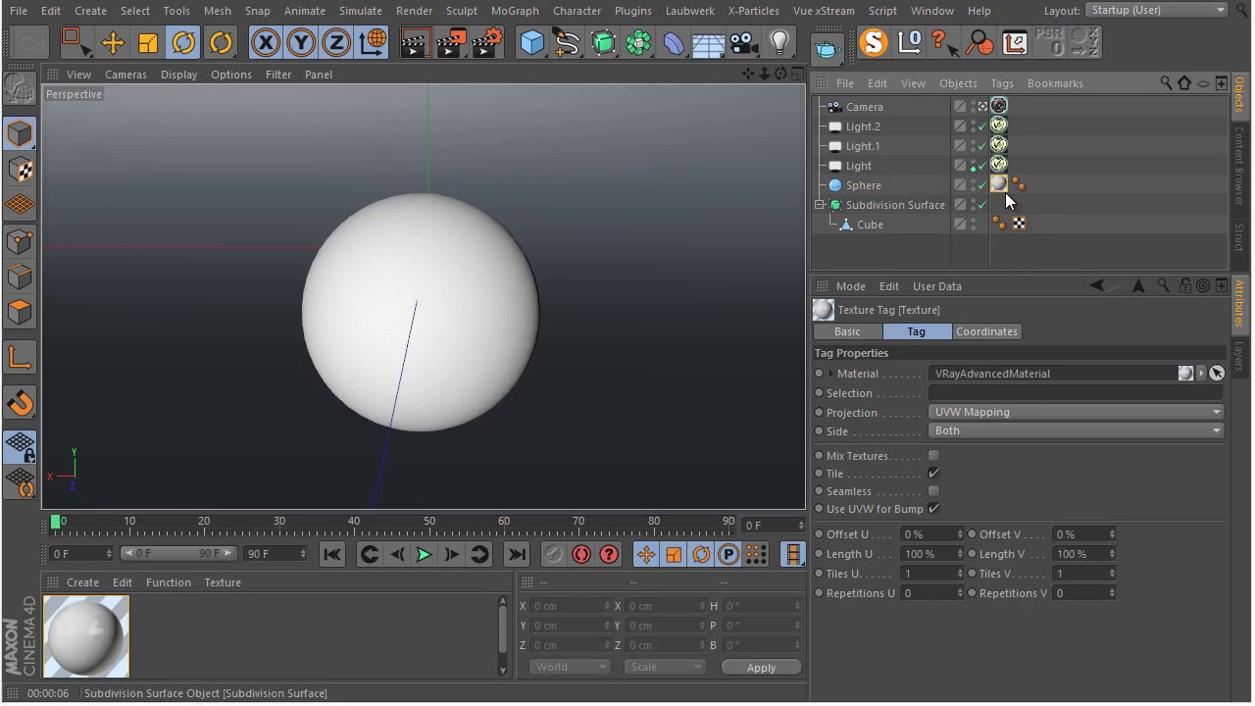
mouse_move(1000, 185)
left_mouse_down()
mouse_move(1010, 212)
mouse_move(1001, 164)
left_mouse_up()
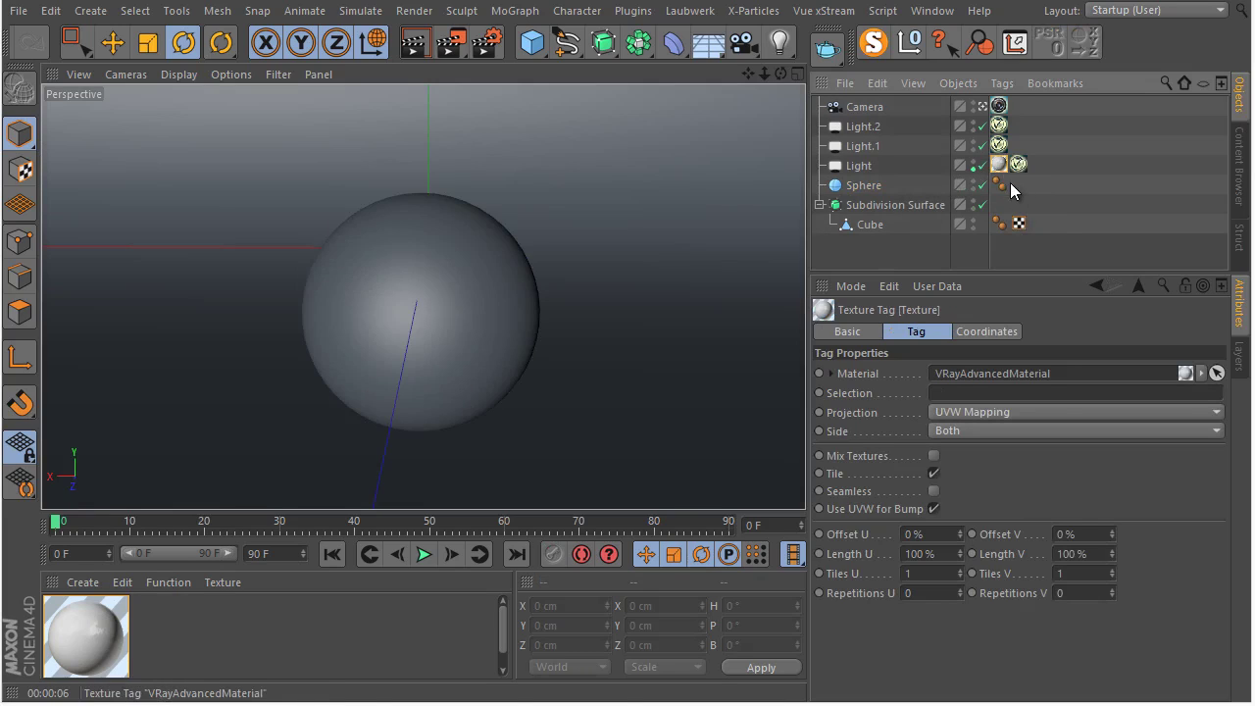
key("ctrl+z")
left_click(414, 43)
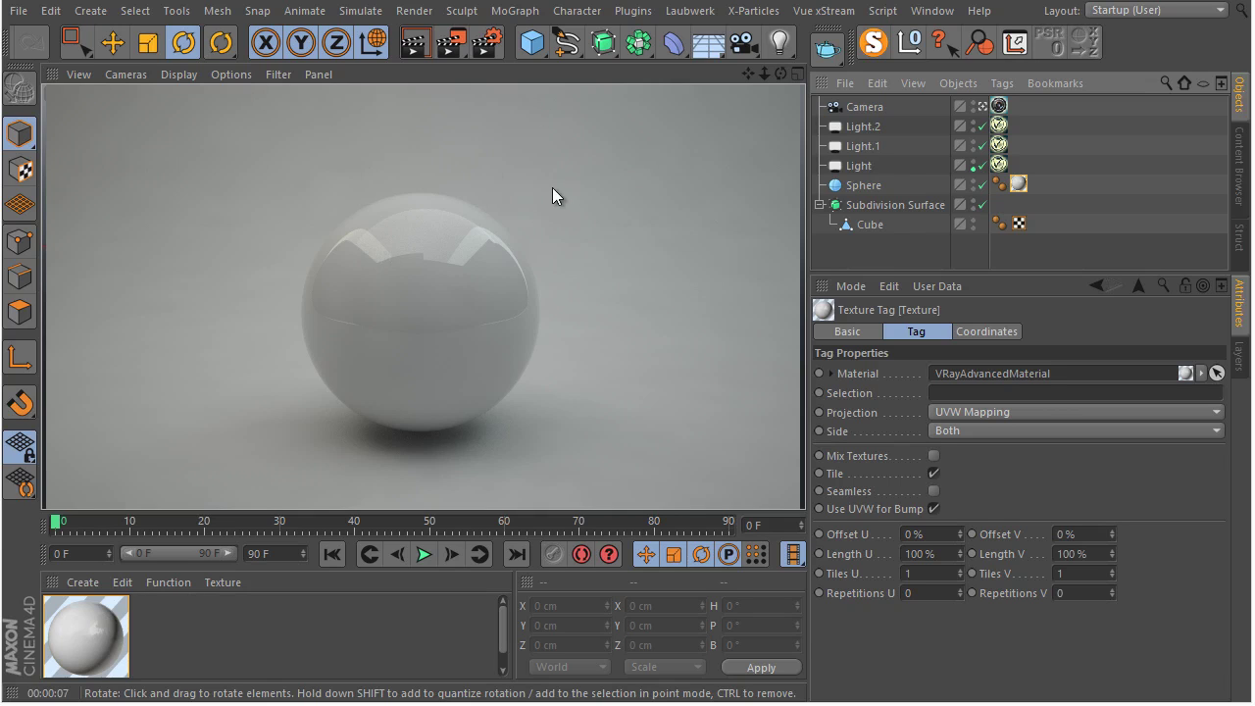
Step: Open VrayBridge's Indirect illumination (GI) settings and expand the Irradiance Map parameters
left_click(481, 43)
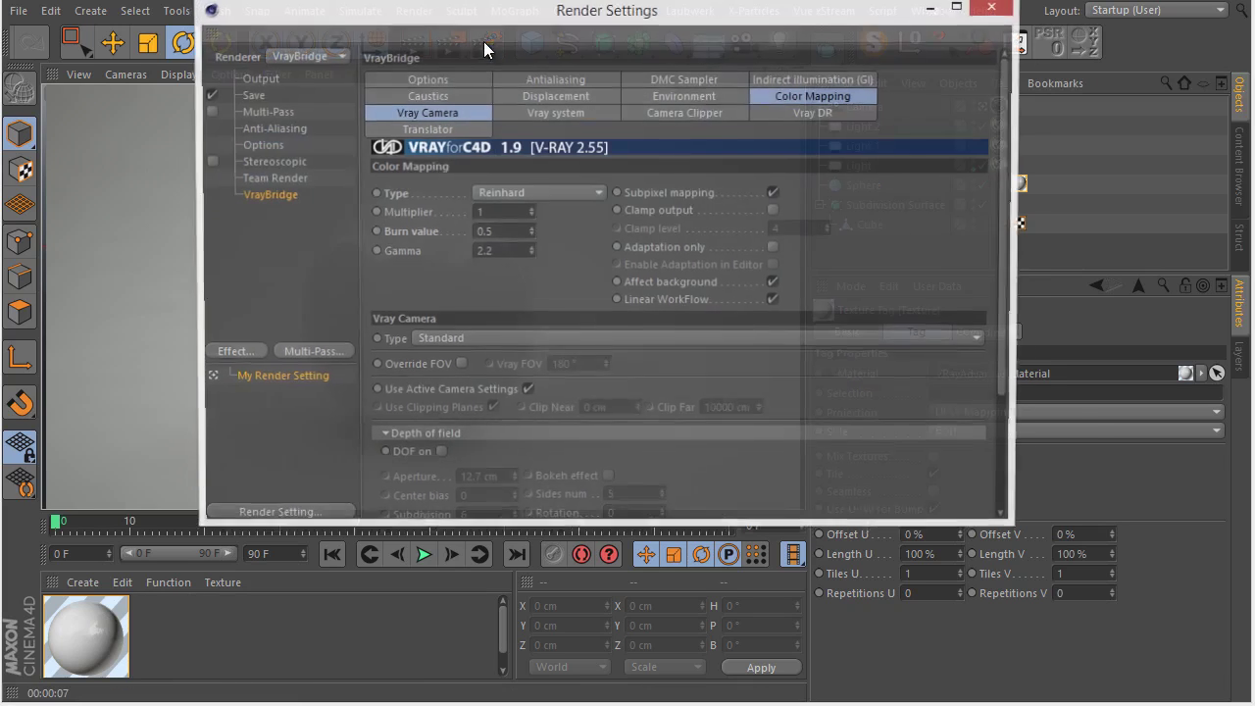
left_click_drag(490, 18, 531, 87)
left_click(720, 154)
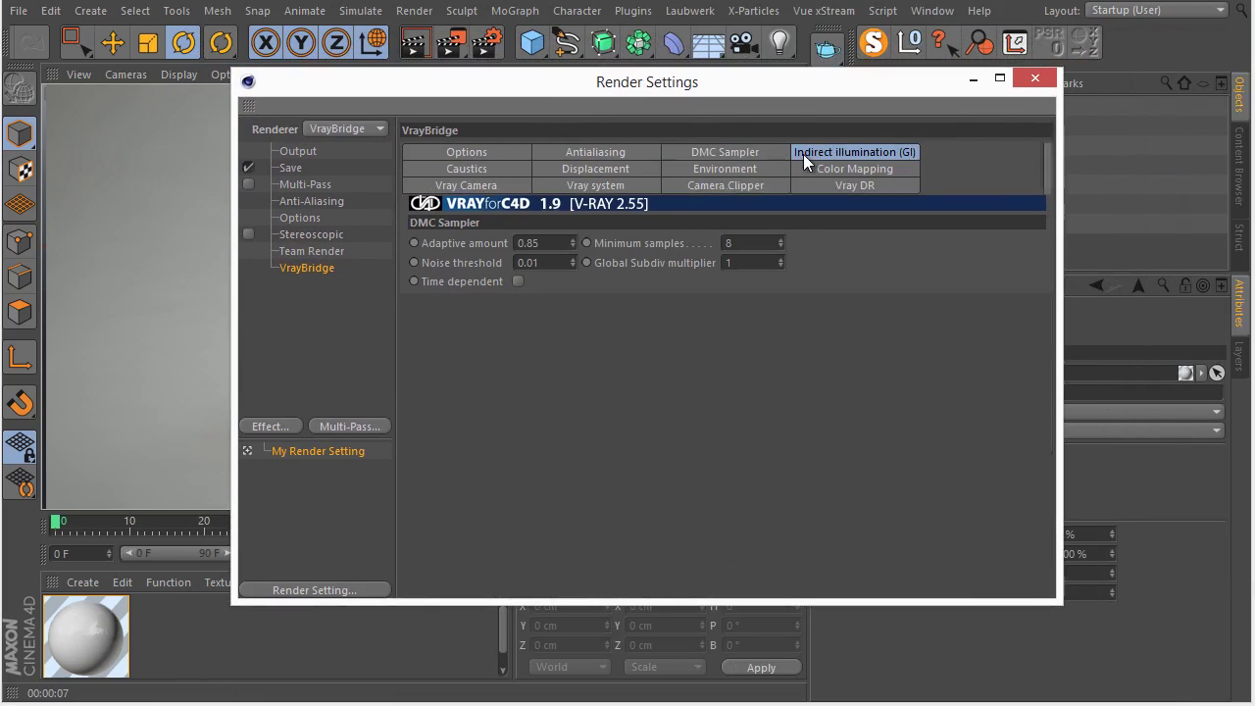
left_click(803, 154)
left_click(733, 154)
left_click(578, 154)
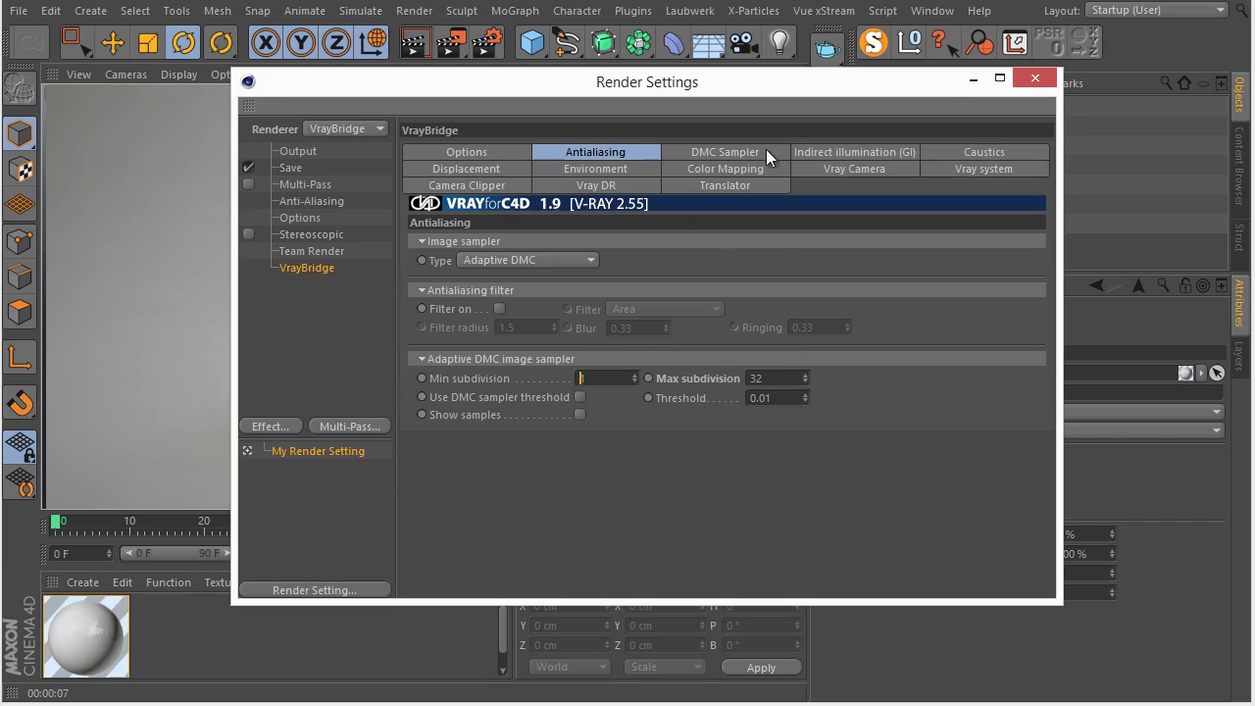
left_click(824, 153)
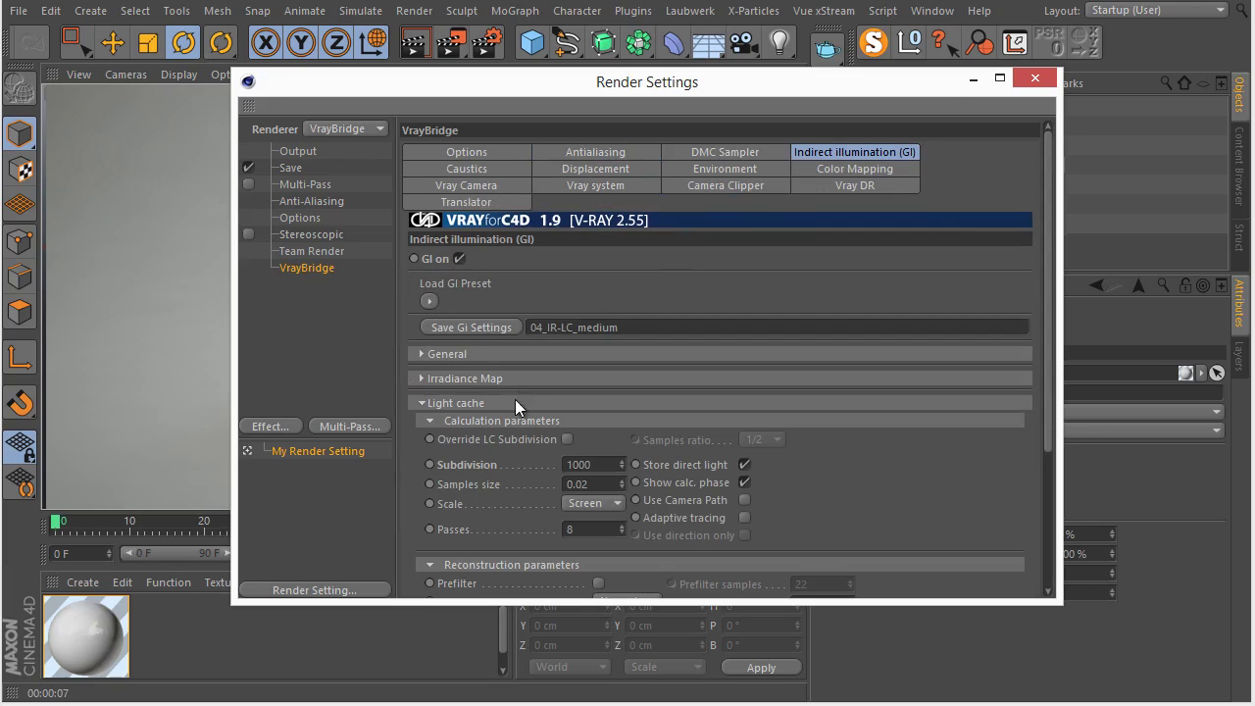
left_click(457, 403)
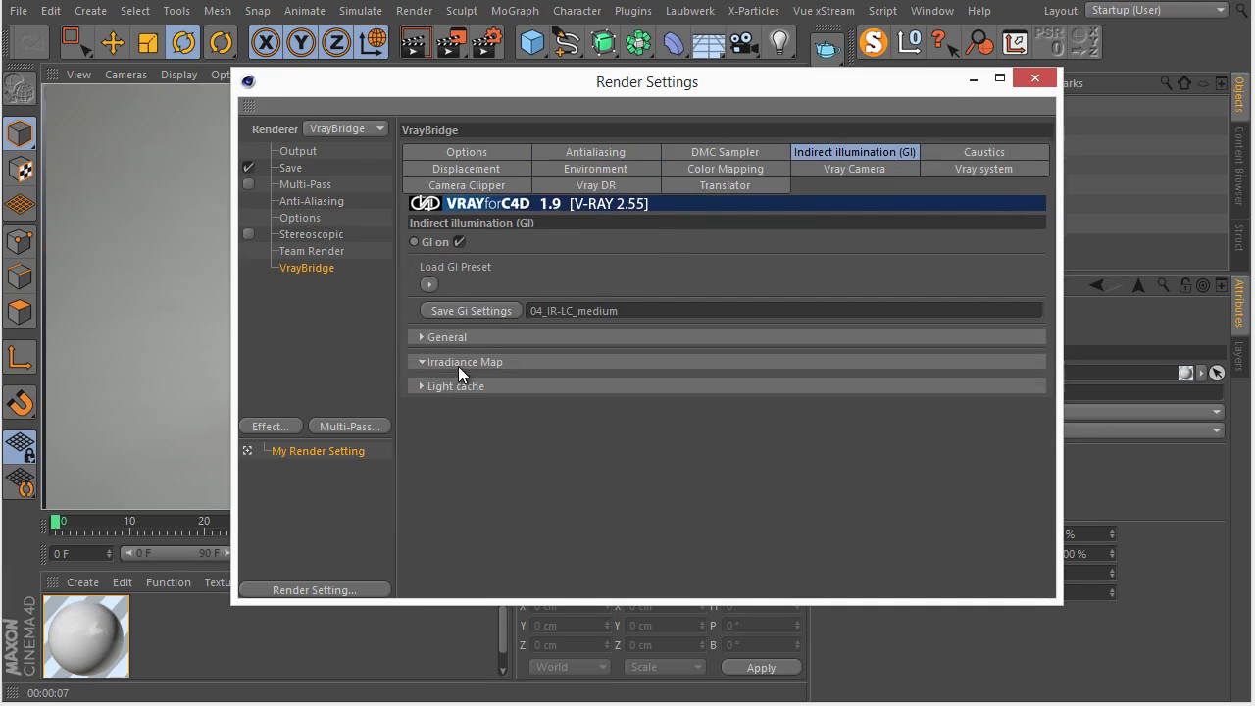
left_click(458, 368)
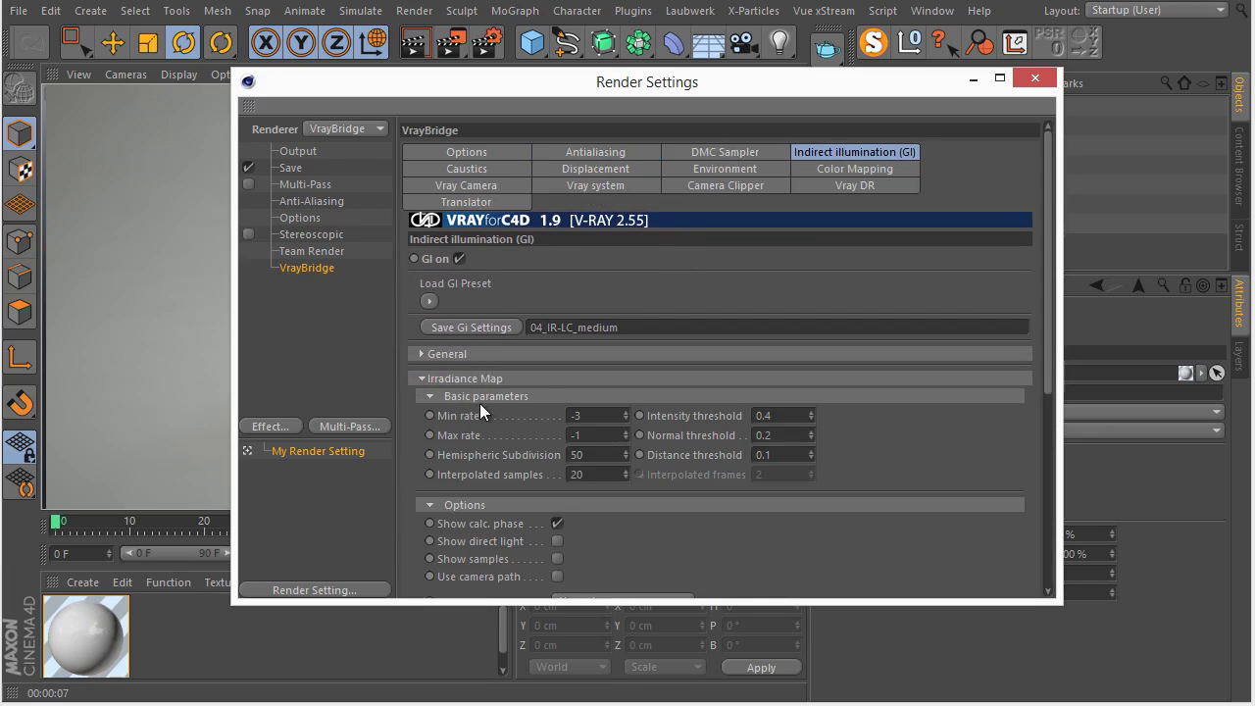
Step: Set Max rate 0, Hemispheric Subdivision 70 and Interpolated samples 30
double_click(599, 434)
type("0")
key("Tab")
type("70")
key("Tab")
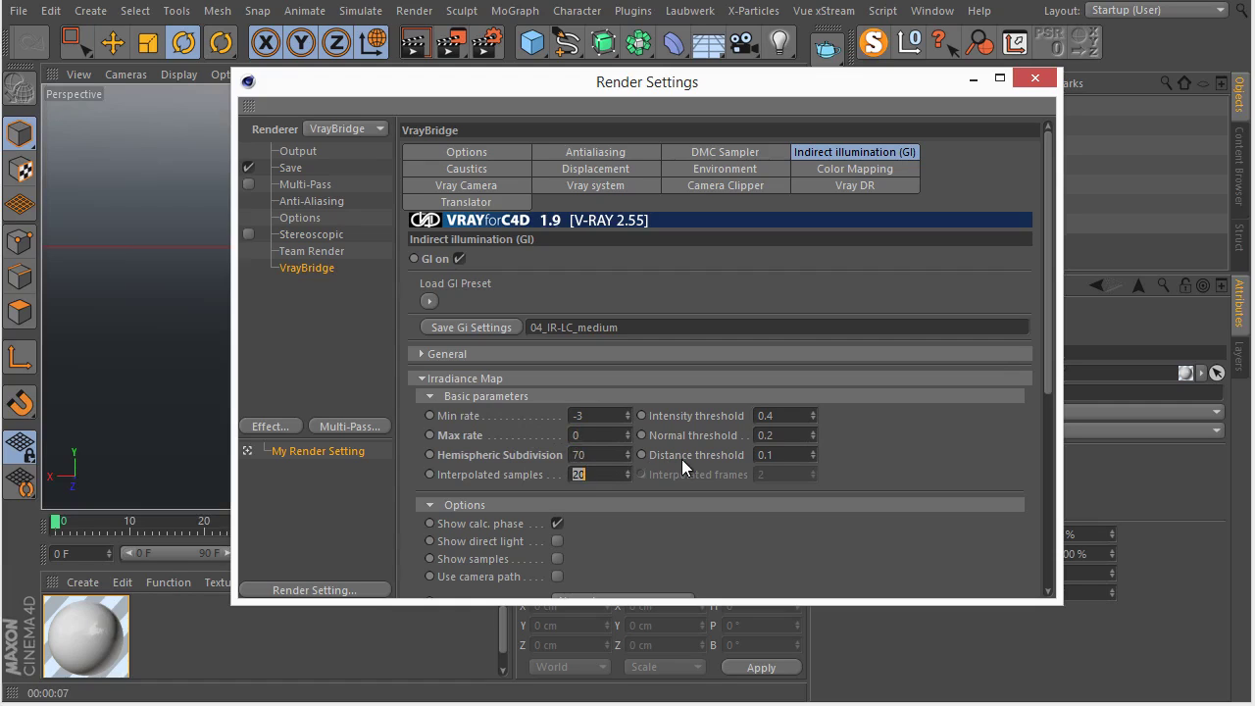
type("30")
key("Return")
left_click_drag(589, 458, 527, 459)
left_click(456, 379)
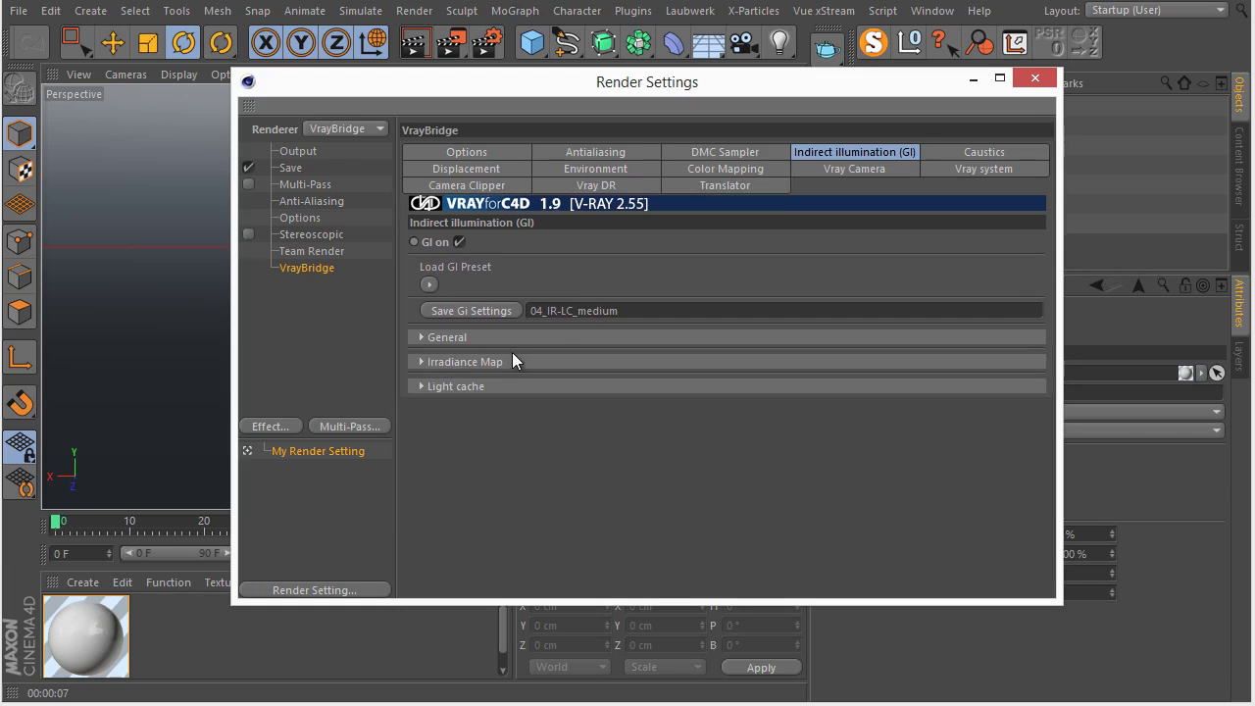
Step: Close the render settings and re-render the sphere with the updated irradiance map
left_click(1035, 77)
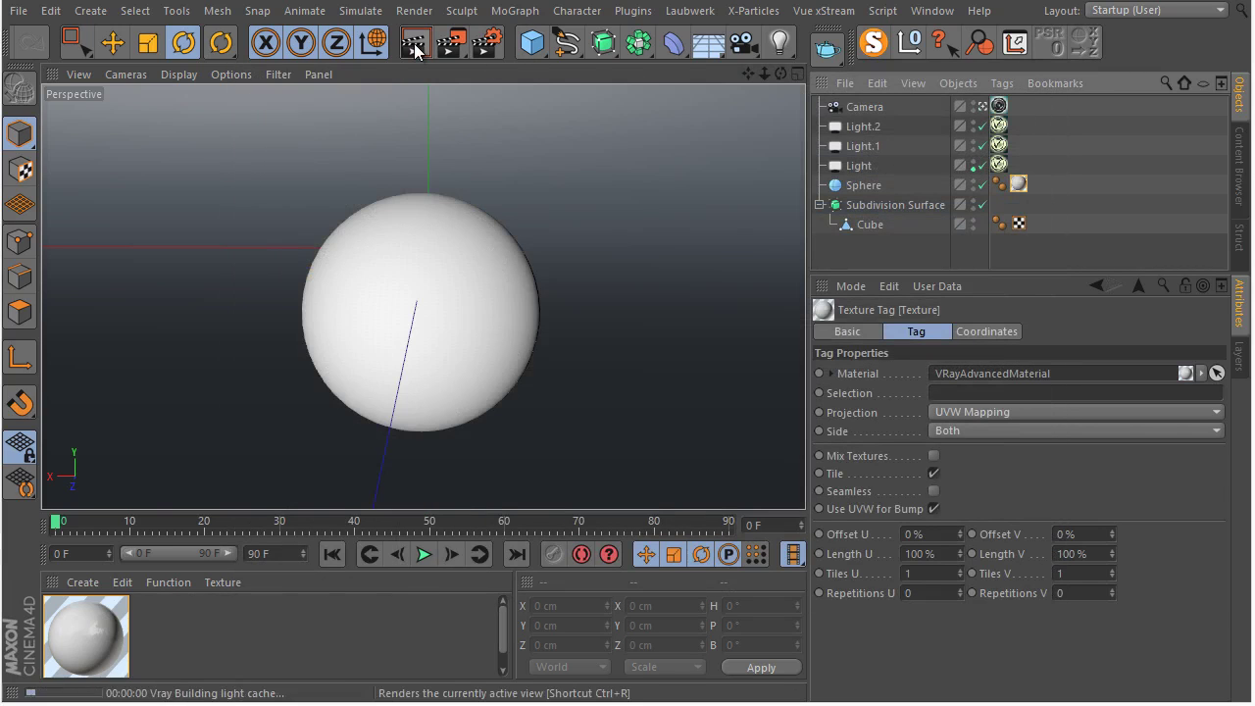
left_click(415, 45)
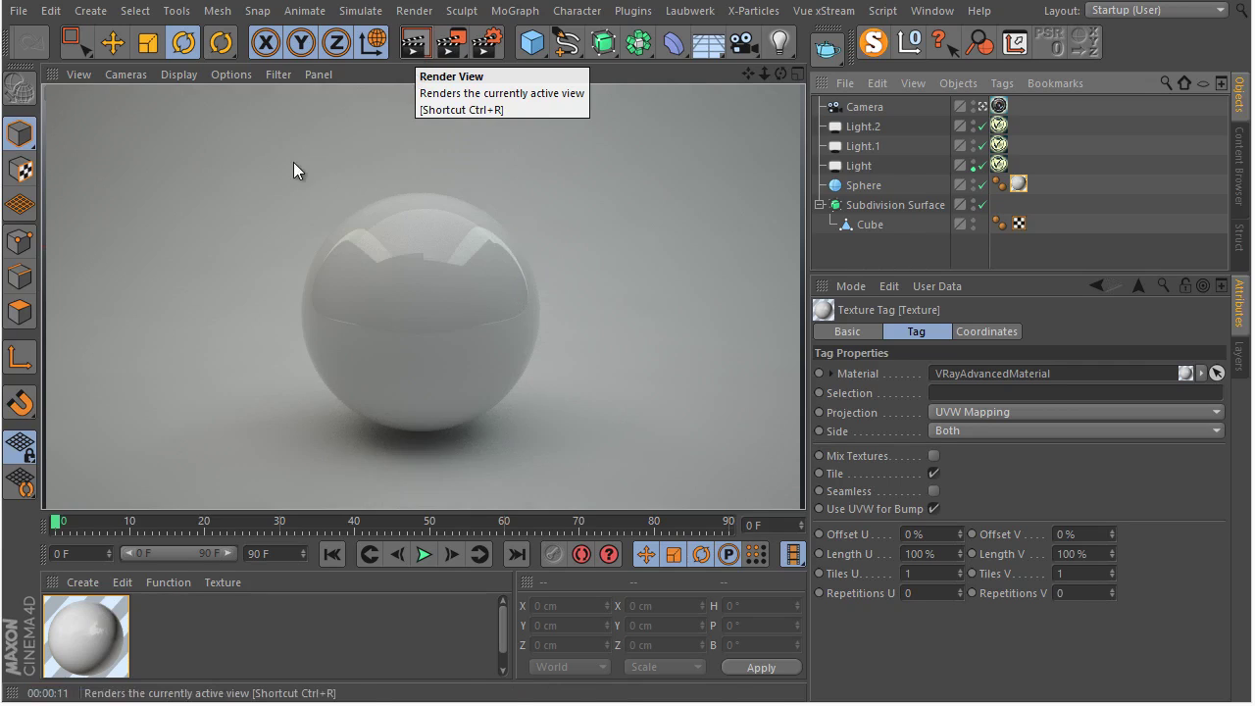
Step: Set both VrayLight tags' Common intensity from 2.5 to 4 and render the view
left_click(867, 146)
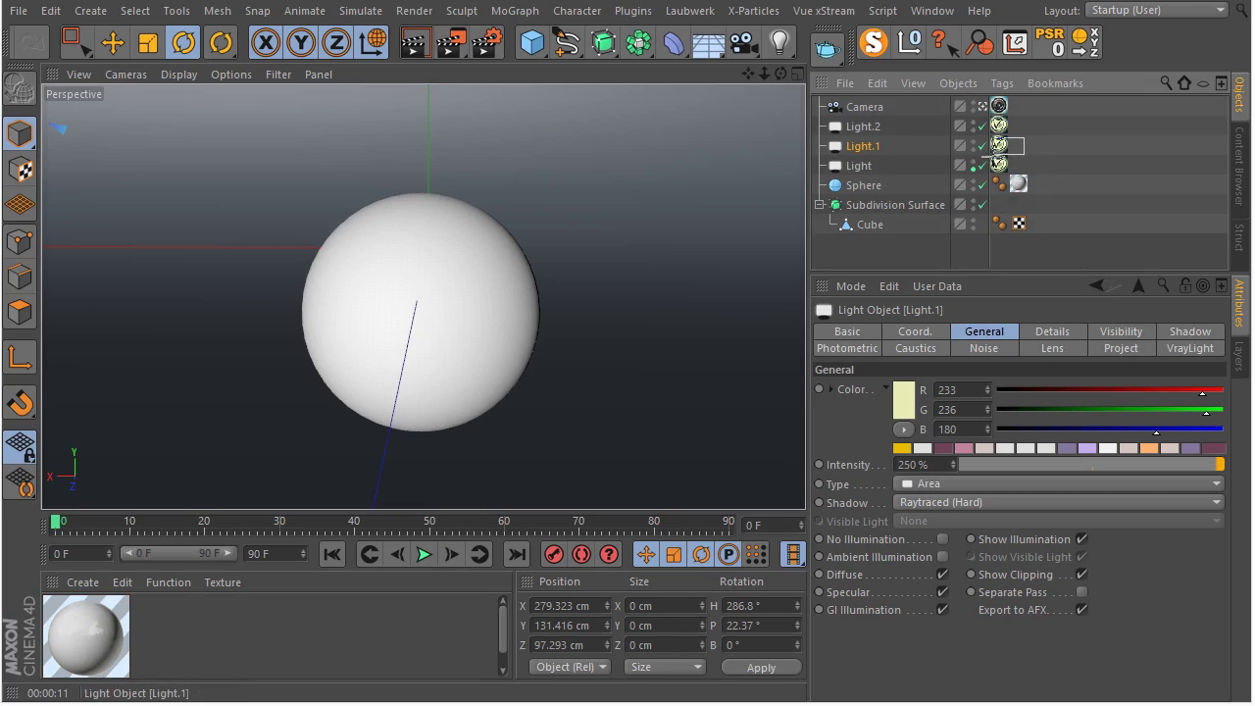
left_click(999, 164, "ctrl")
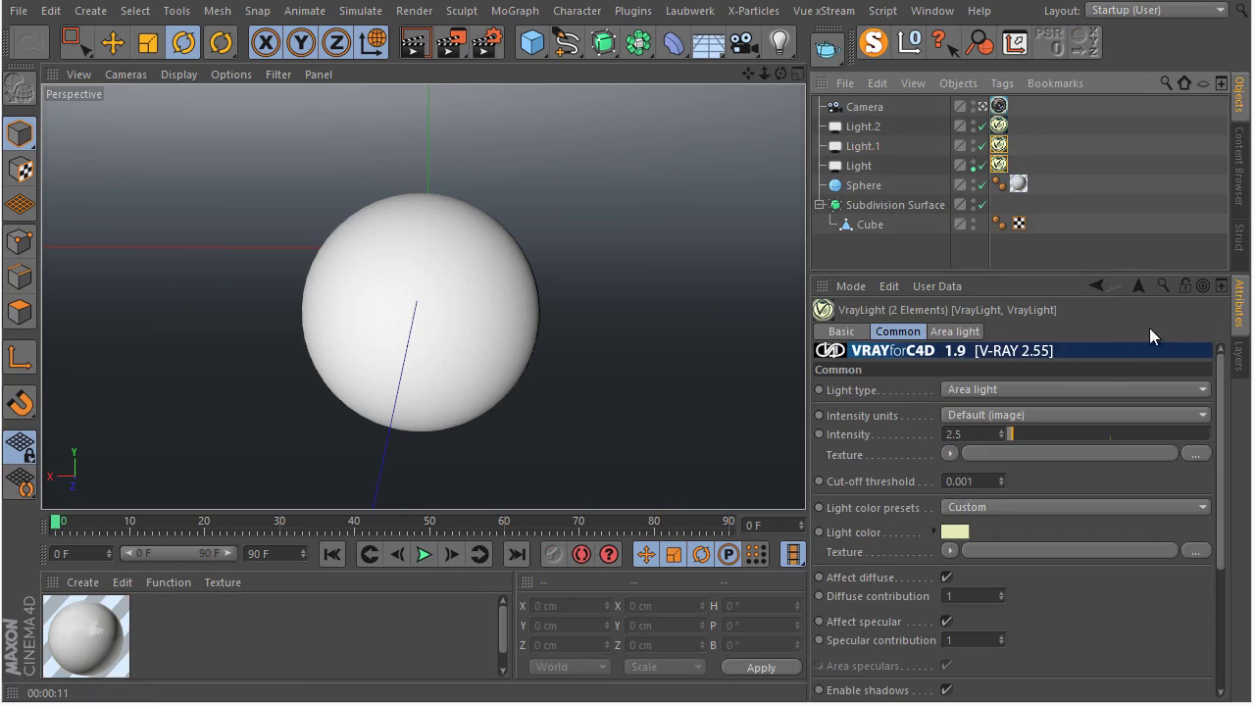
left_click(987, 434)
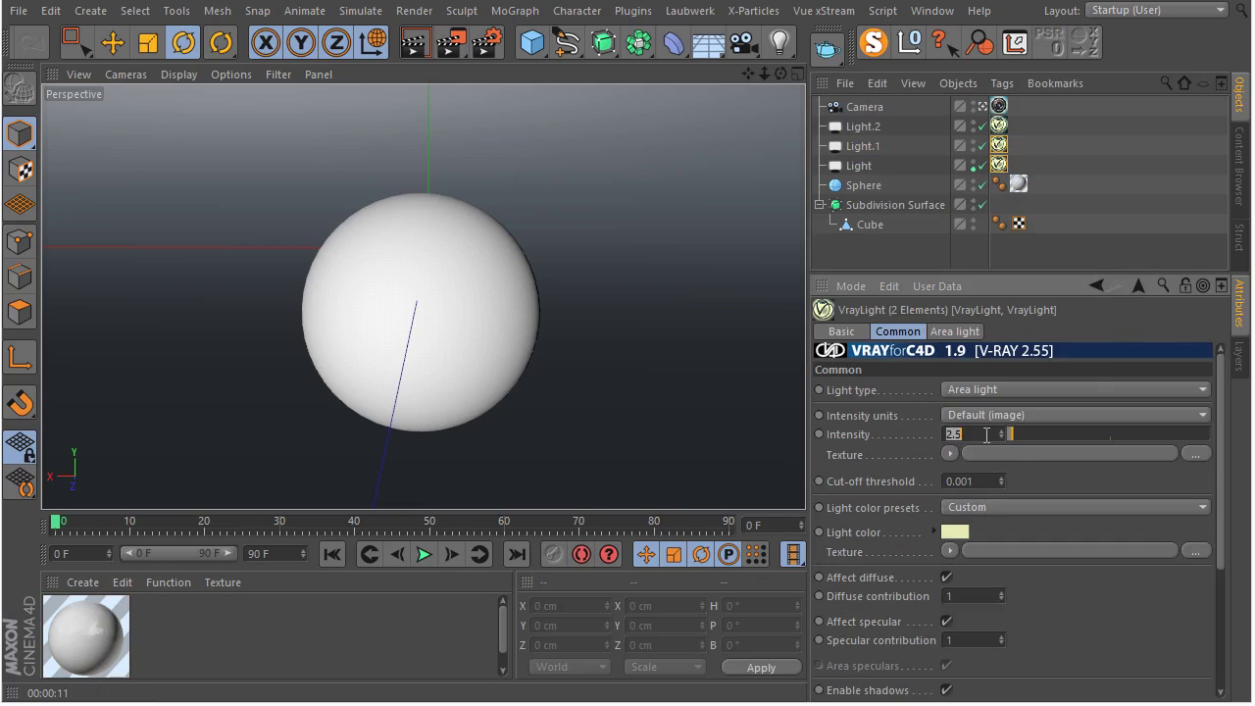
type("4")
left_click(422, 46)
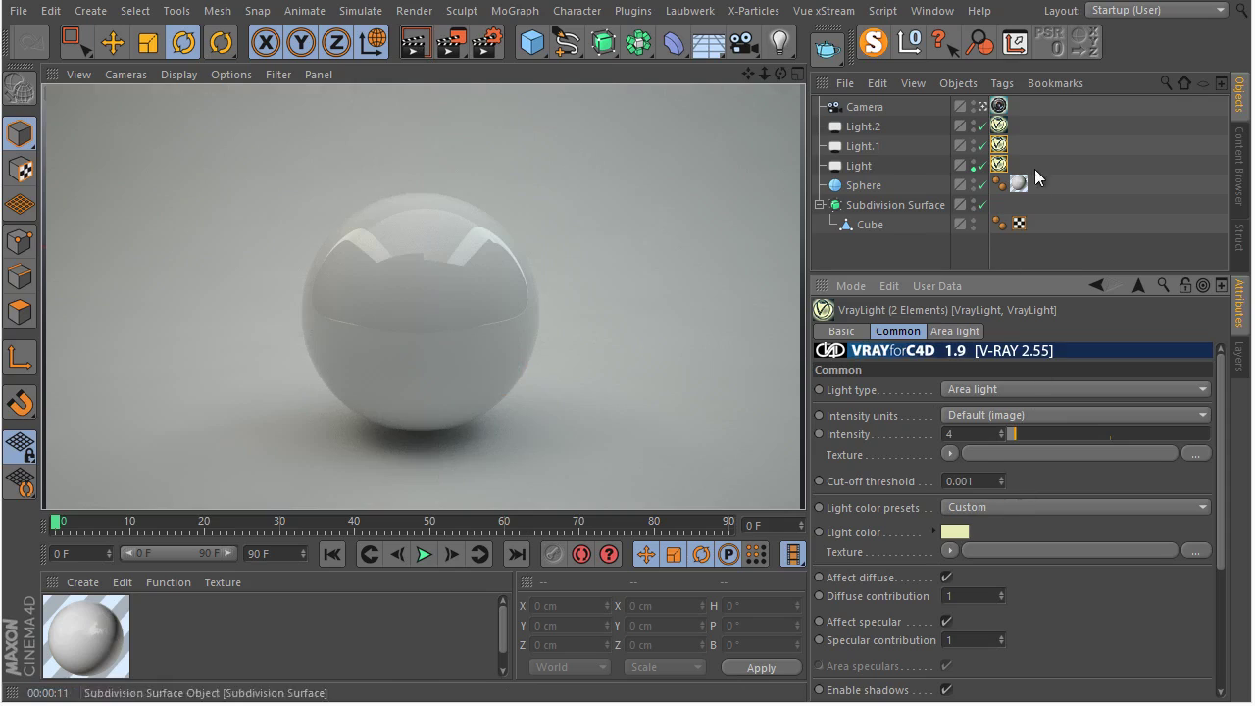
Step: Change the cool light's colour to a deeper cyan (RGB 102, 196, 202)
left_click(998, 166)
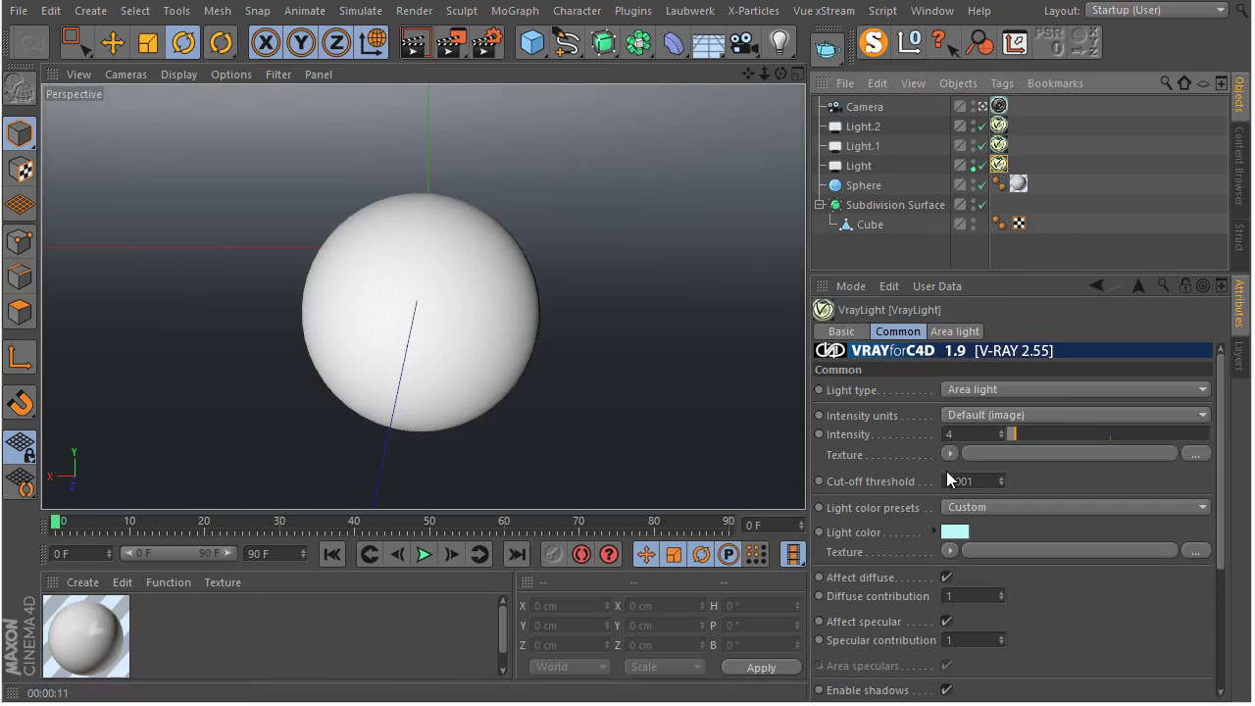
left_click(955, 532)
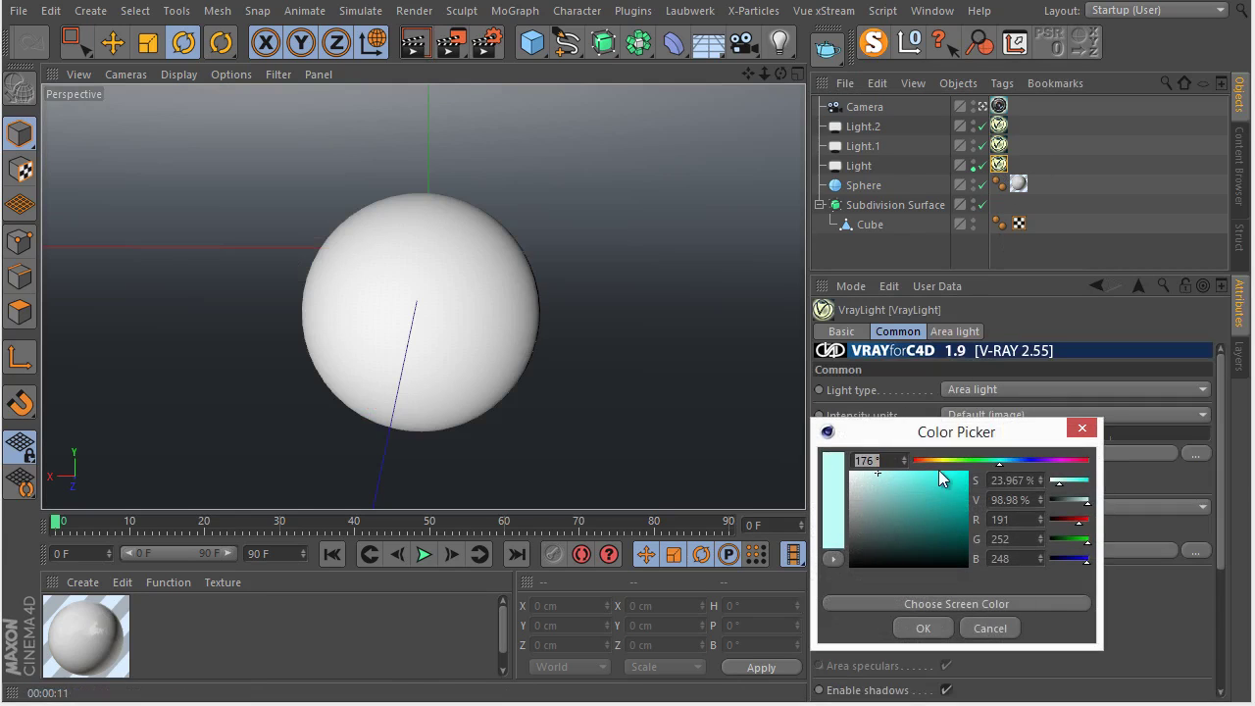
mouse_move(999, 461)
left_mouse_down()
mouse_move(983, 461)
mouse_move(1003, 462)
left_mouse_up()
left_click(907, 493)
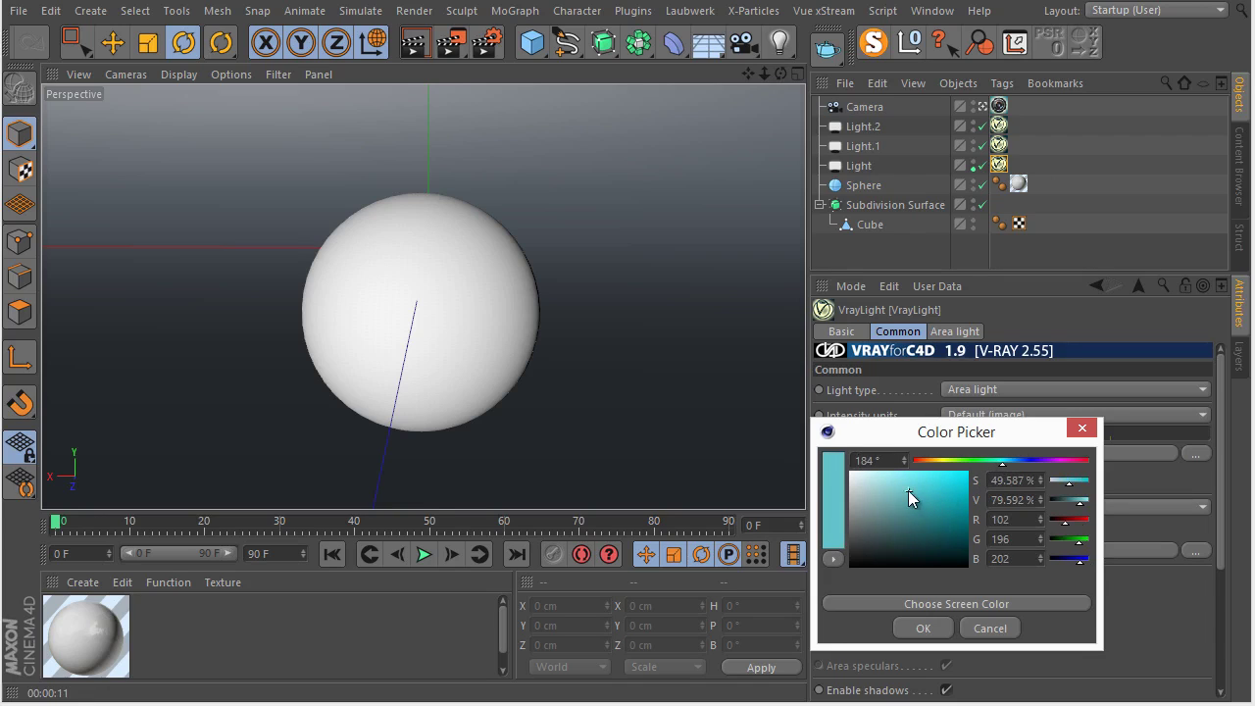
left_click(923, 629)
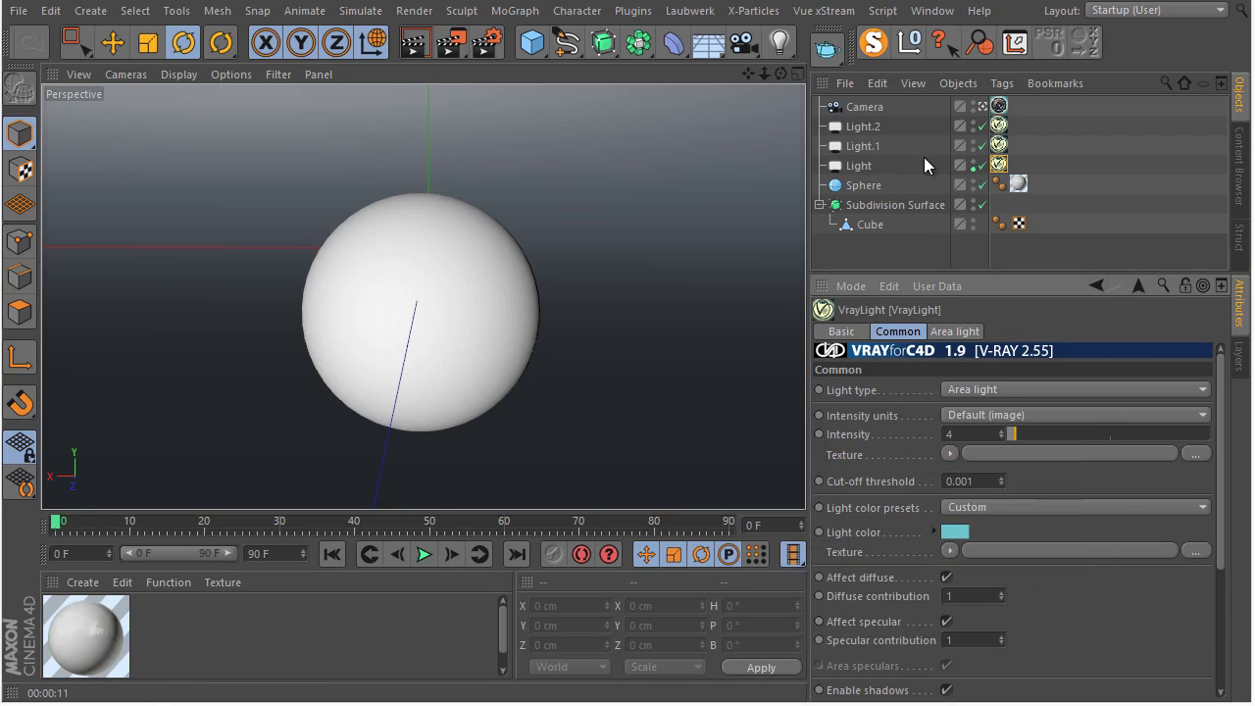
Step: Give the warm light a stronger yellow colour (RGB 204, 210, 123)
key("ctrl+z")
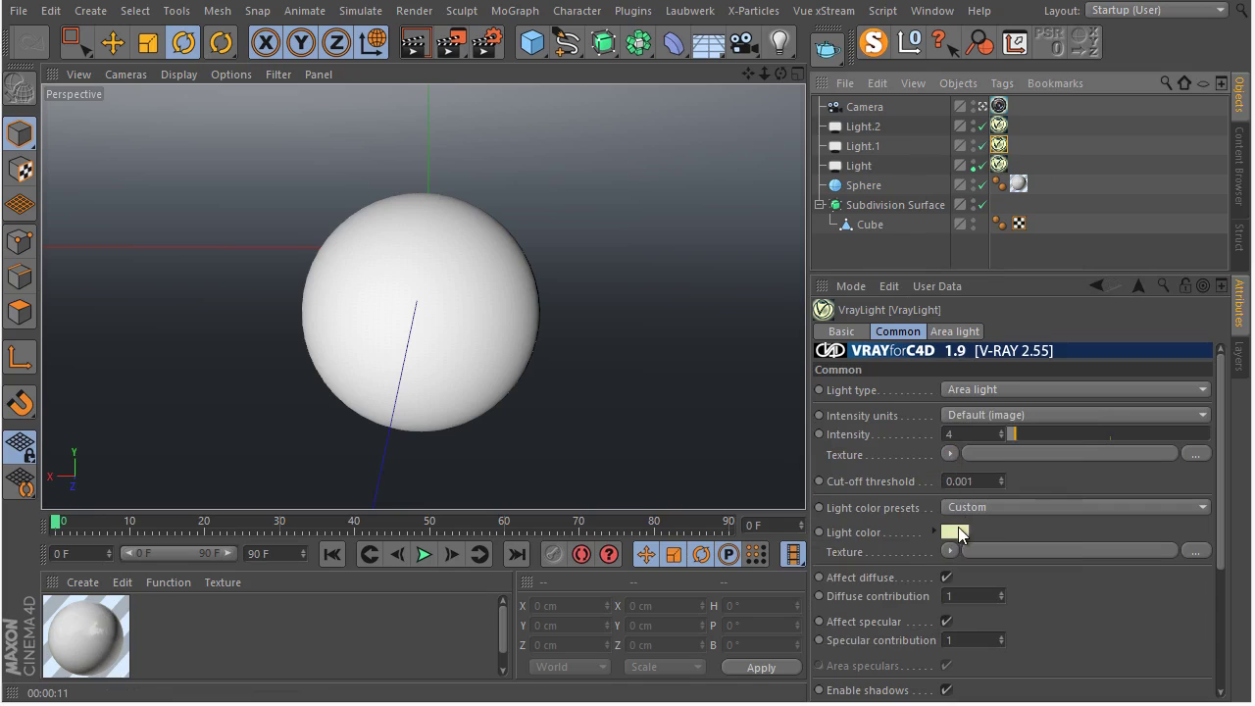
left_click(953, 533)
left_click_drag(894, 483, 901, 479)
left_click(920, 622)
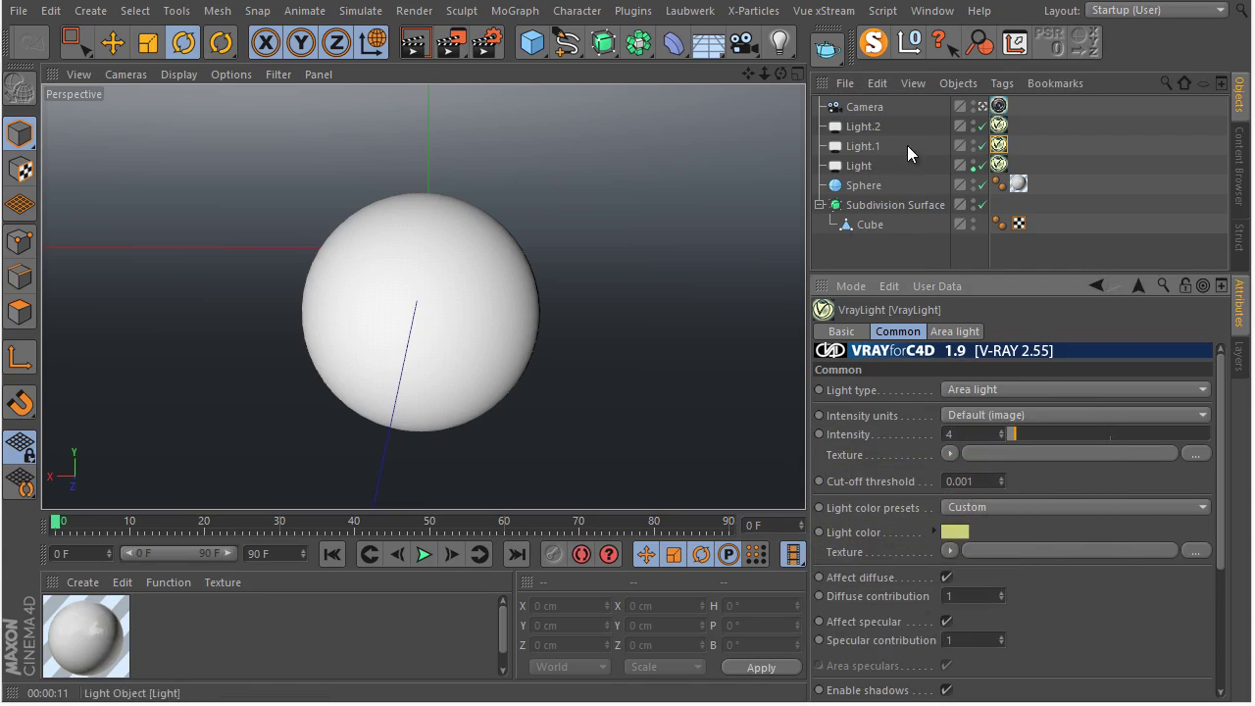
Step: Select the Camera and start a new V-Ray render of the recoloured scene
left_click(846, 107)
left_click(414, 44)
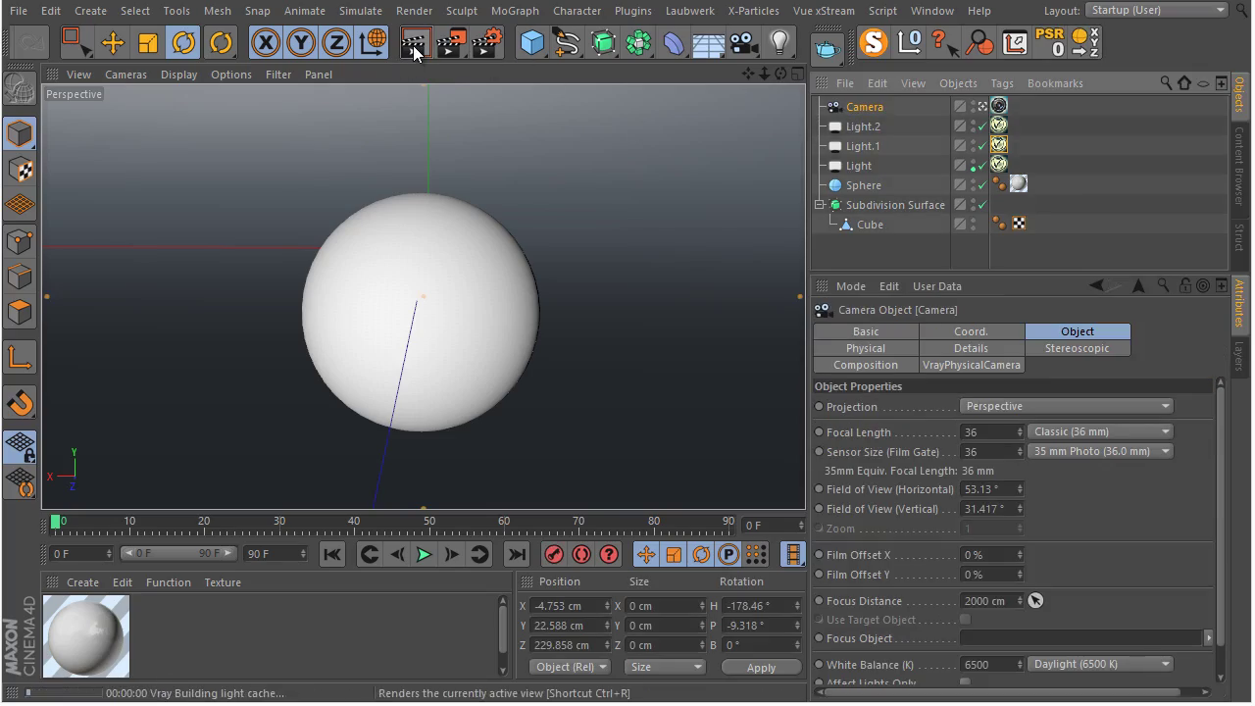